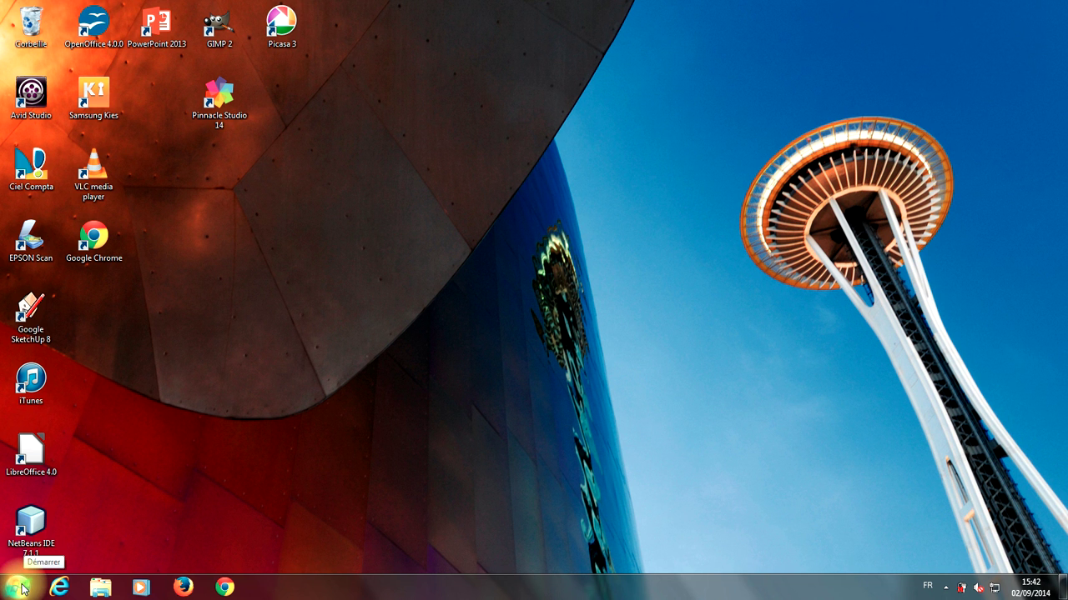
Step: Display the Start menu and dismiss it again, repeating this several times and finishing on the empty desktop
click(23, 590)
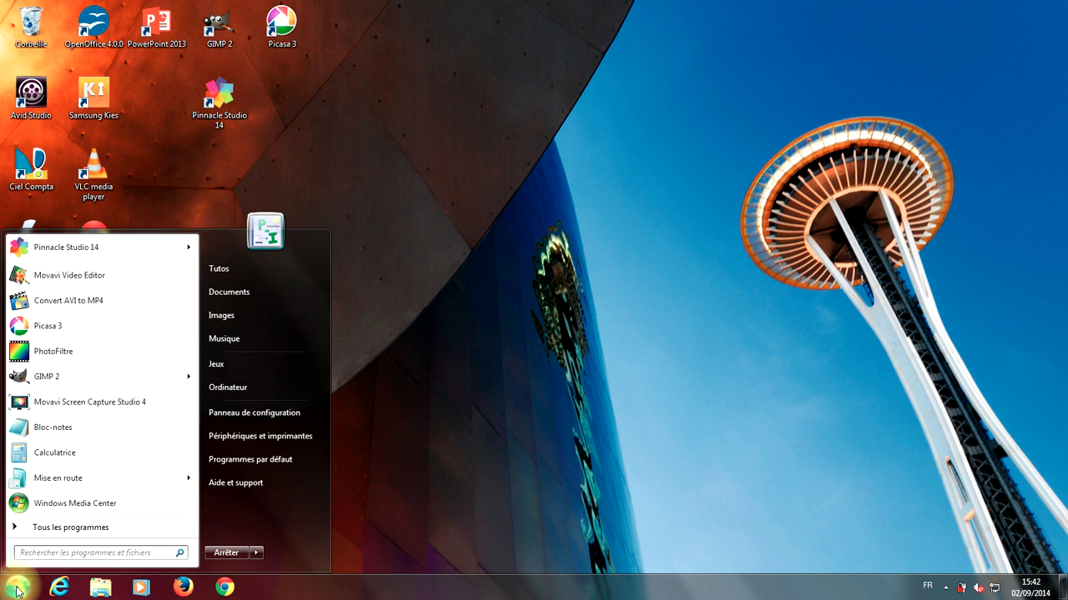
click(18, 590)
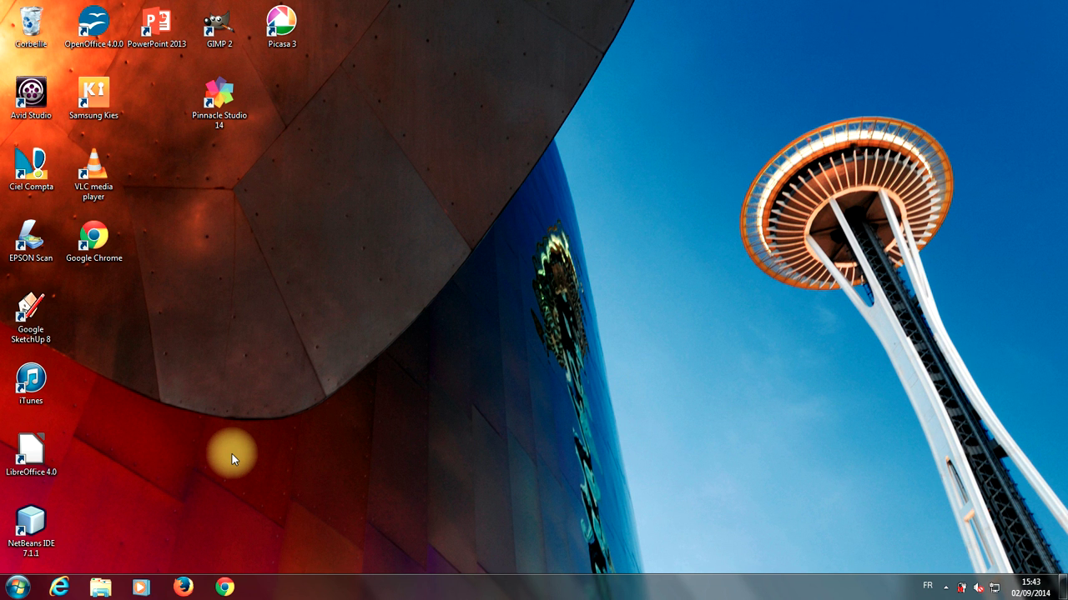
key(super)
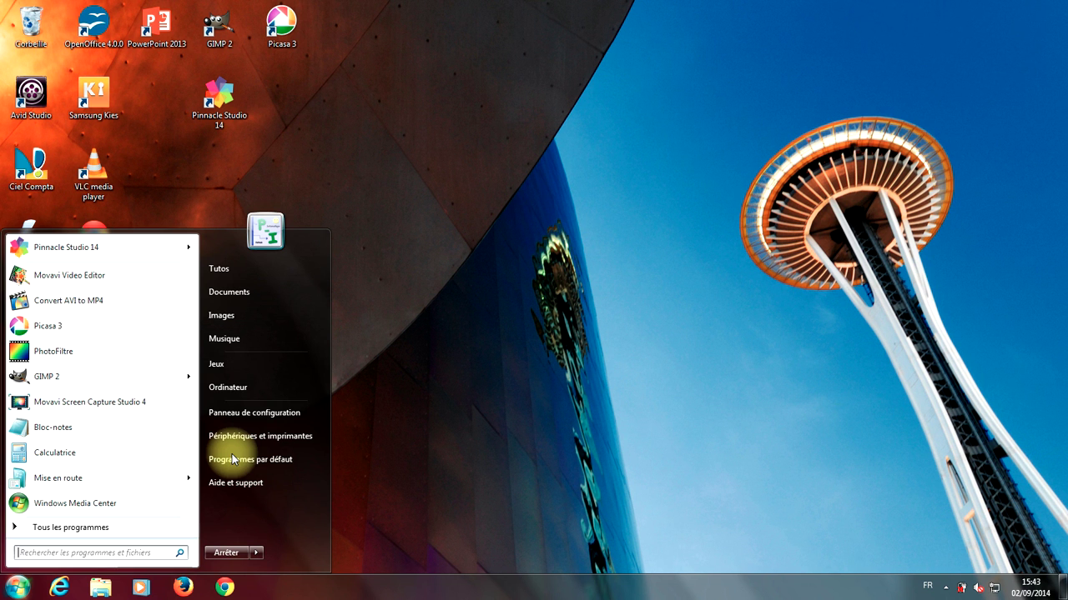
key(super)
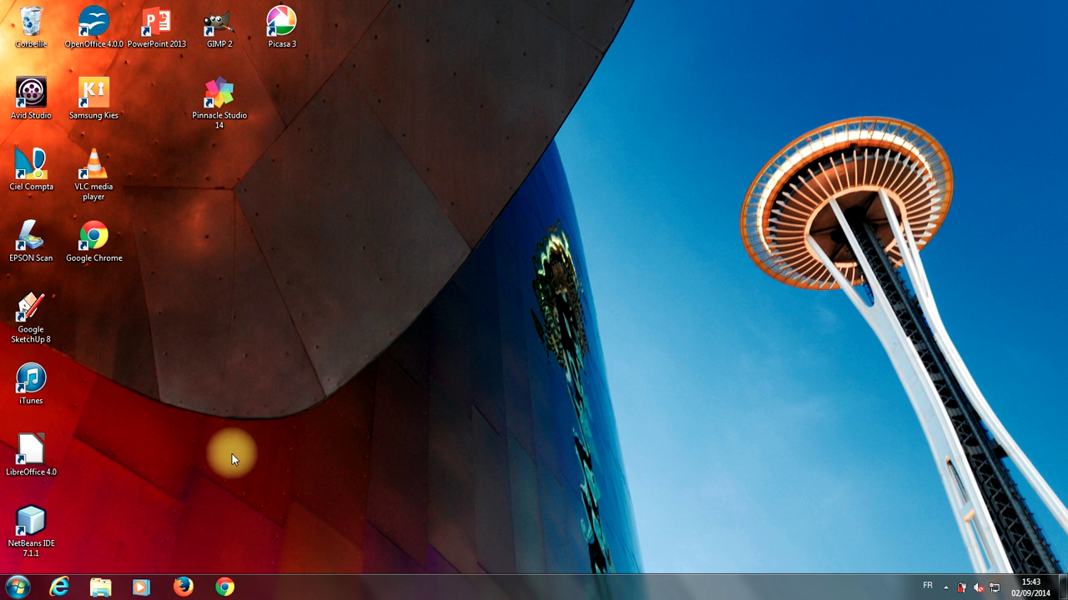
key(super)
key(super)
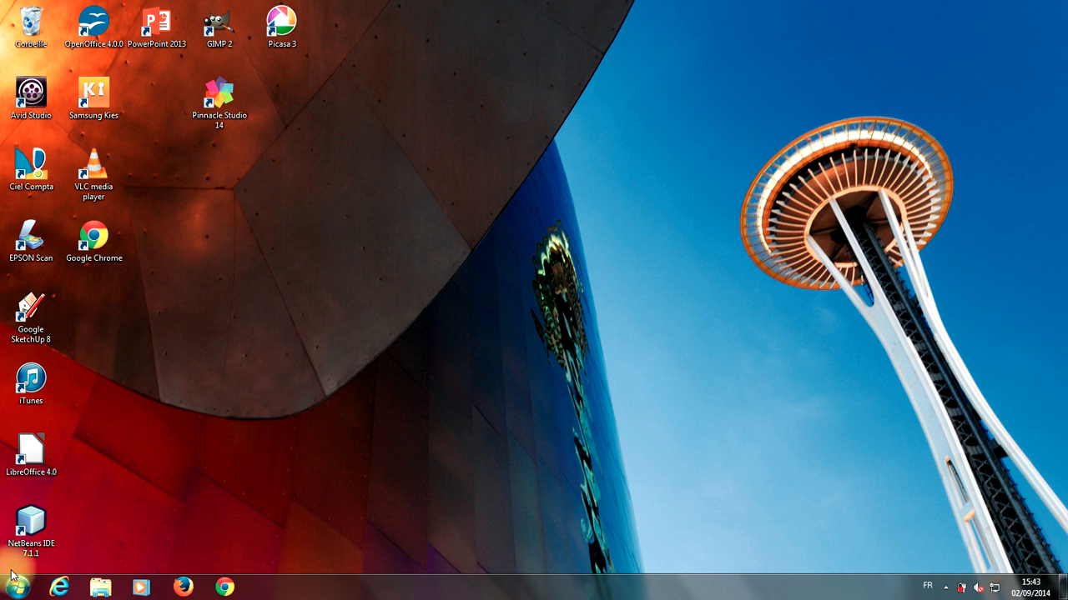
key(super)
key(super)
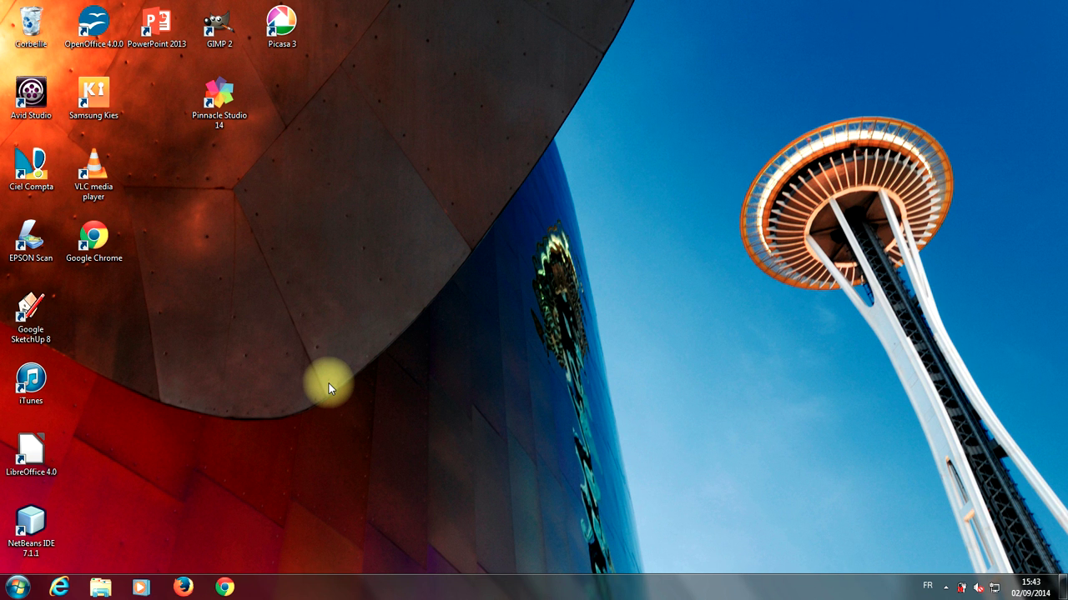
click(17, 587)
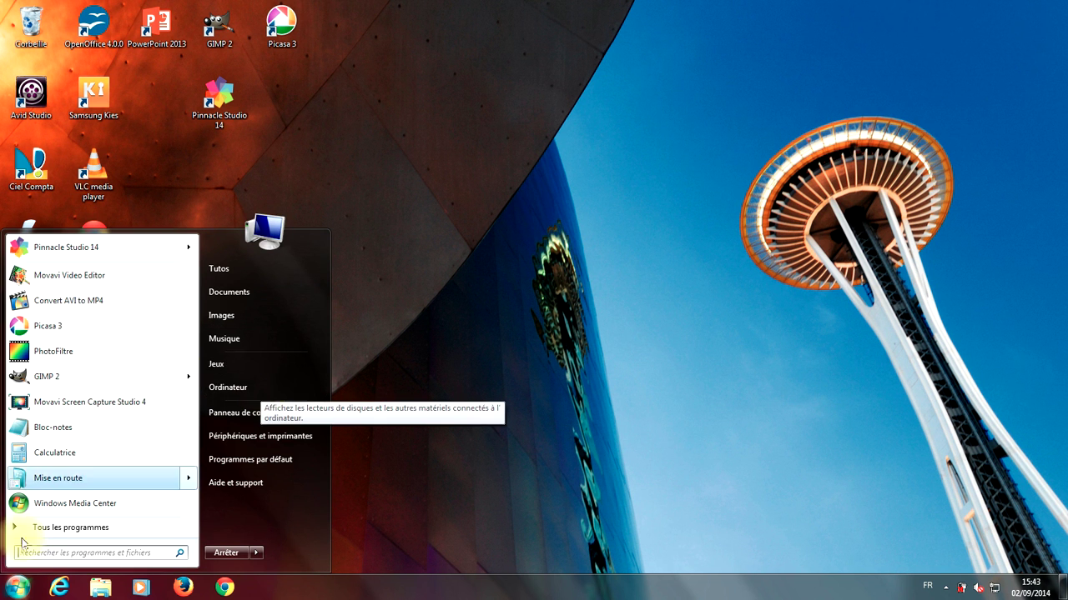
click(498, 342)
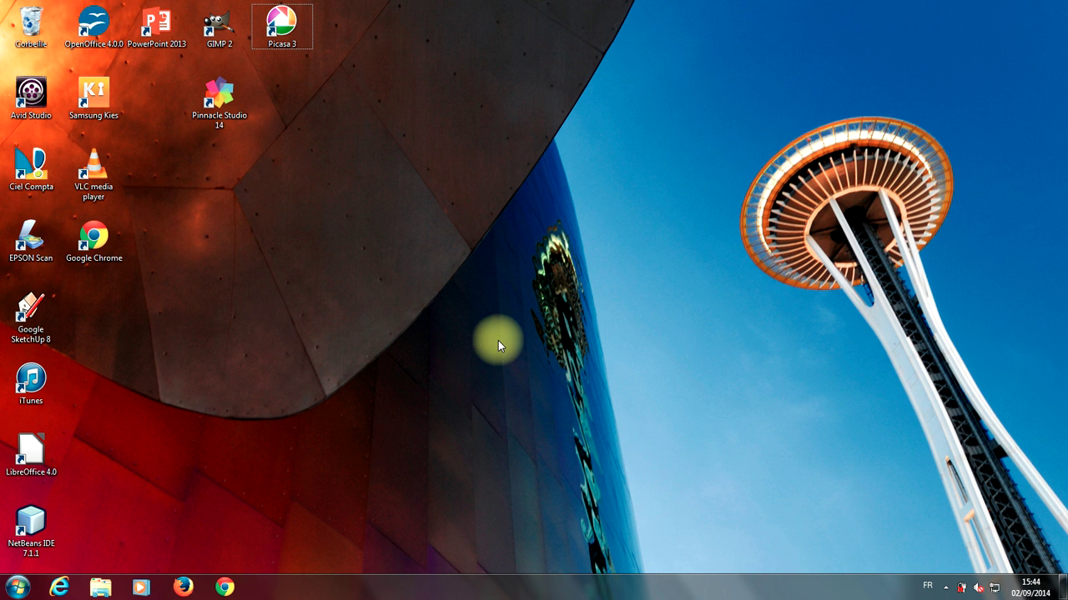
Step: Open the Ordinateur window to view the Images library and close it, and briefly show Ordinateur once more
key(super+e)
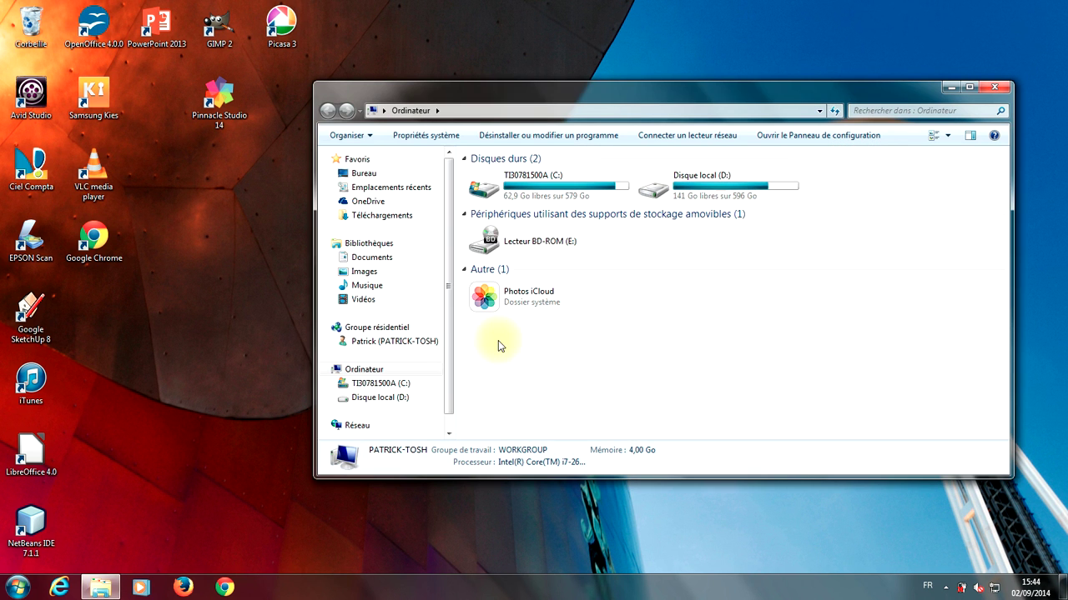
drag(643, 98, 557, 100)
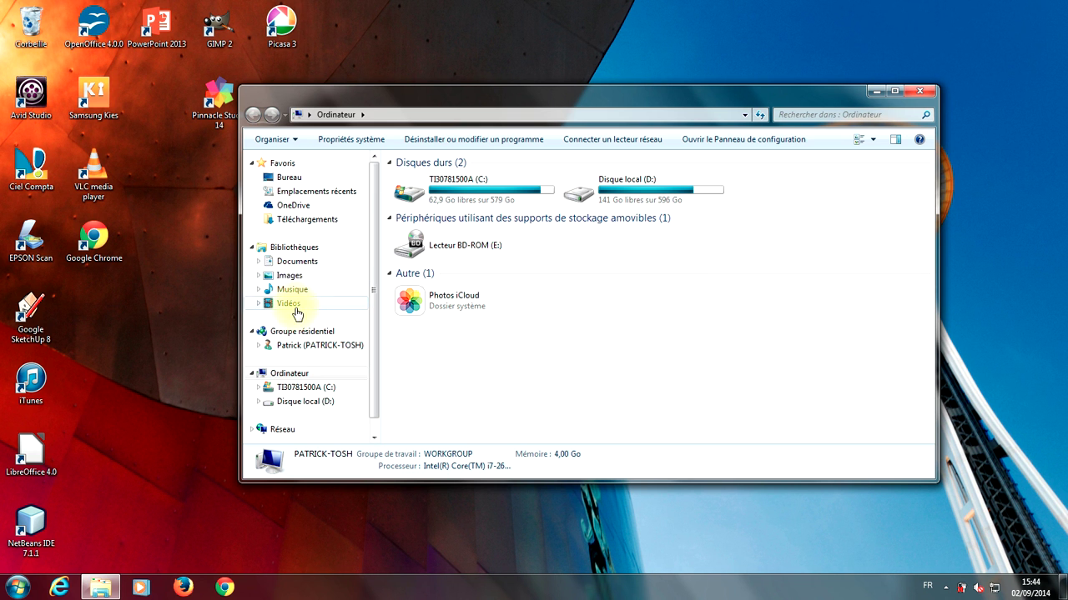
click(297, 263)
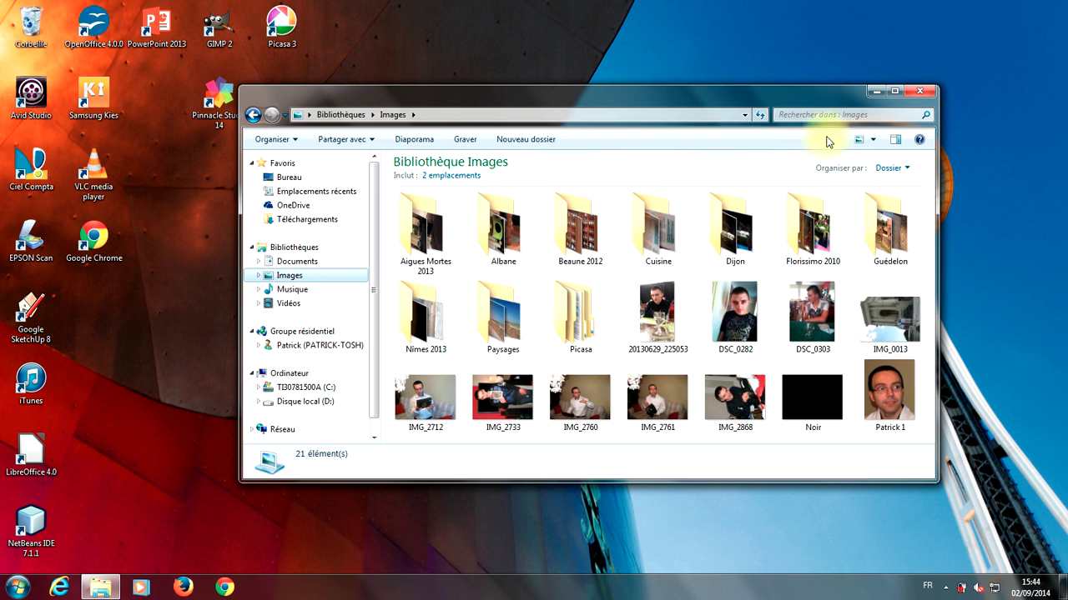
click(915, 90)
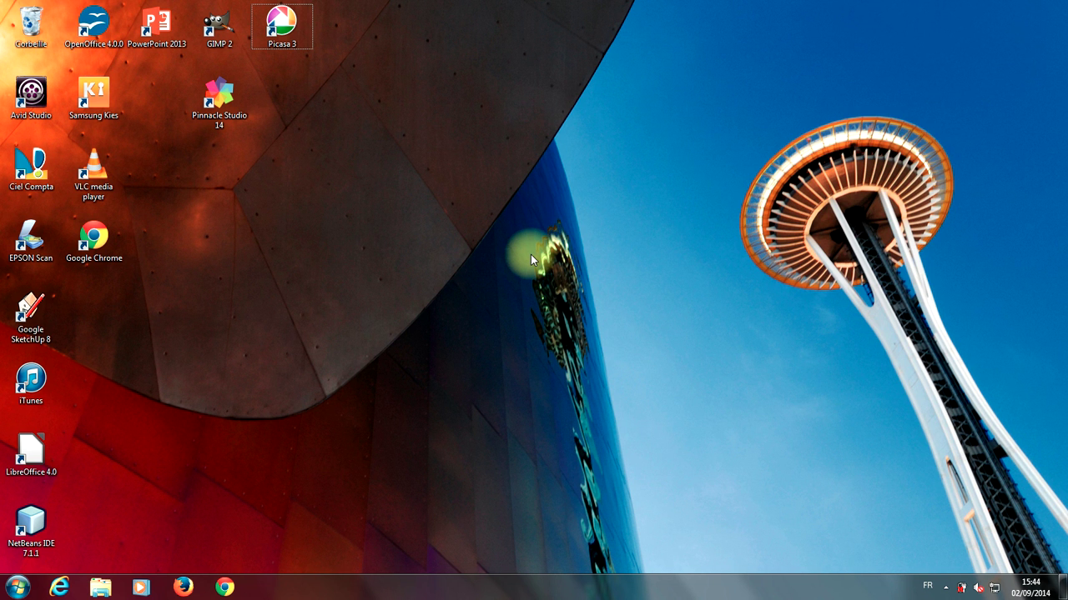
key(super+e)
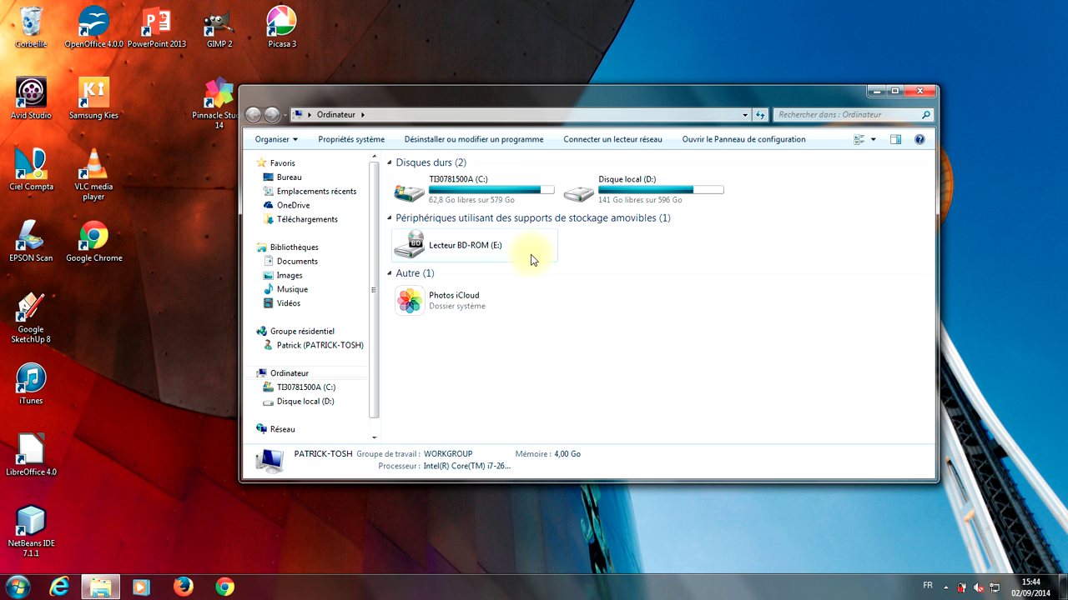
click(921, 92)
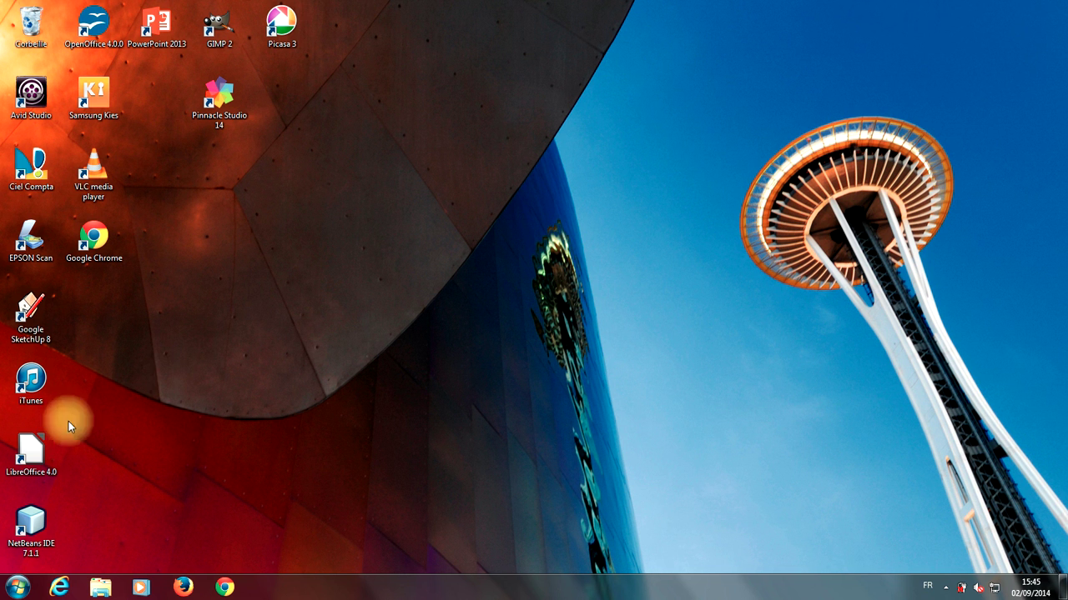
Step: Show the power options in the Start menu, including Verrouiller, and dismiss them without choosing any
click(20, 587)
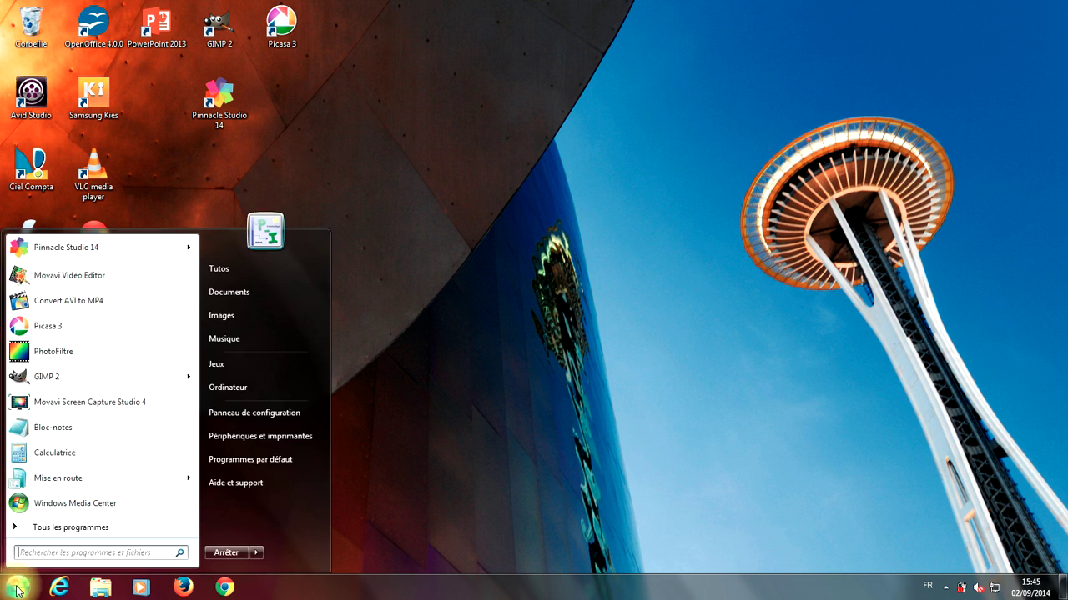
click(256, 553)
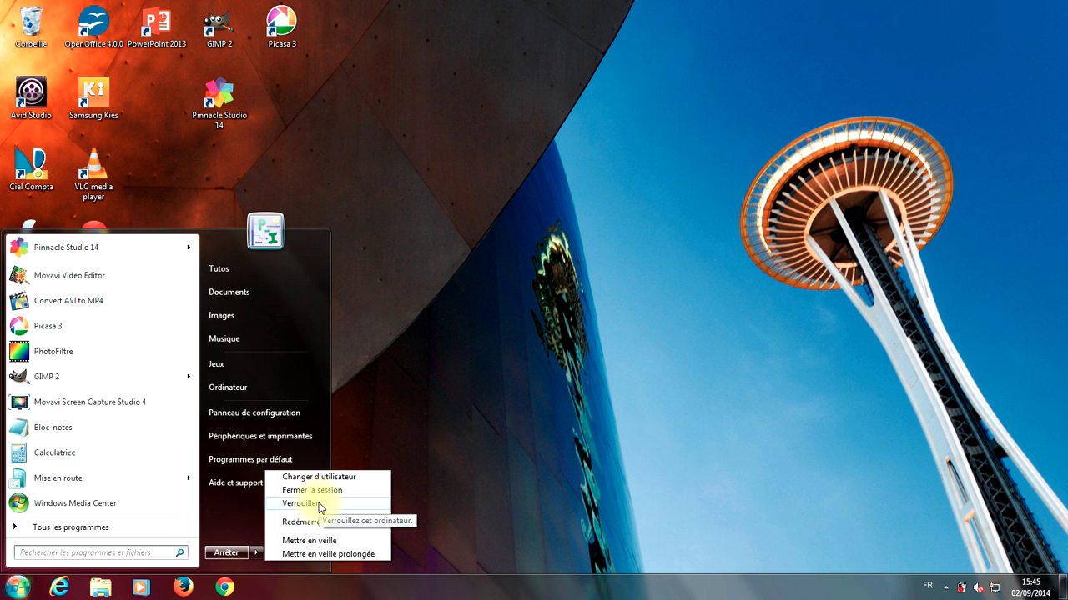
click(436, 504)
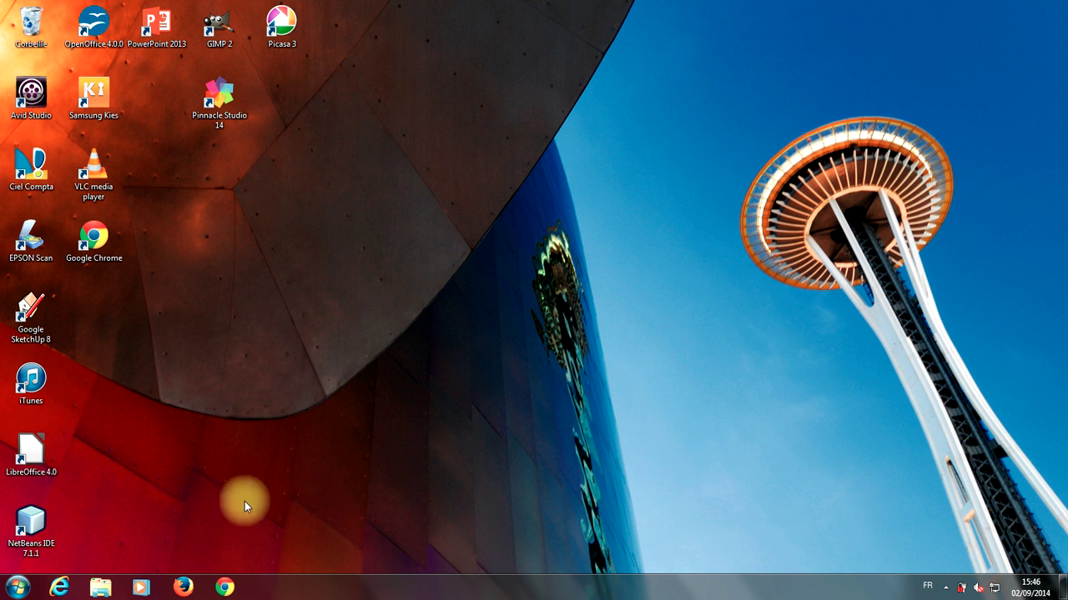
Step: Open Windows Explorer, Windows Media Player, Firefox and Chrome, and arrange them as overlapping, non-maximized windows across the desktop
click(100, 587)
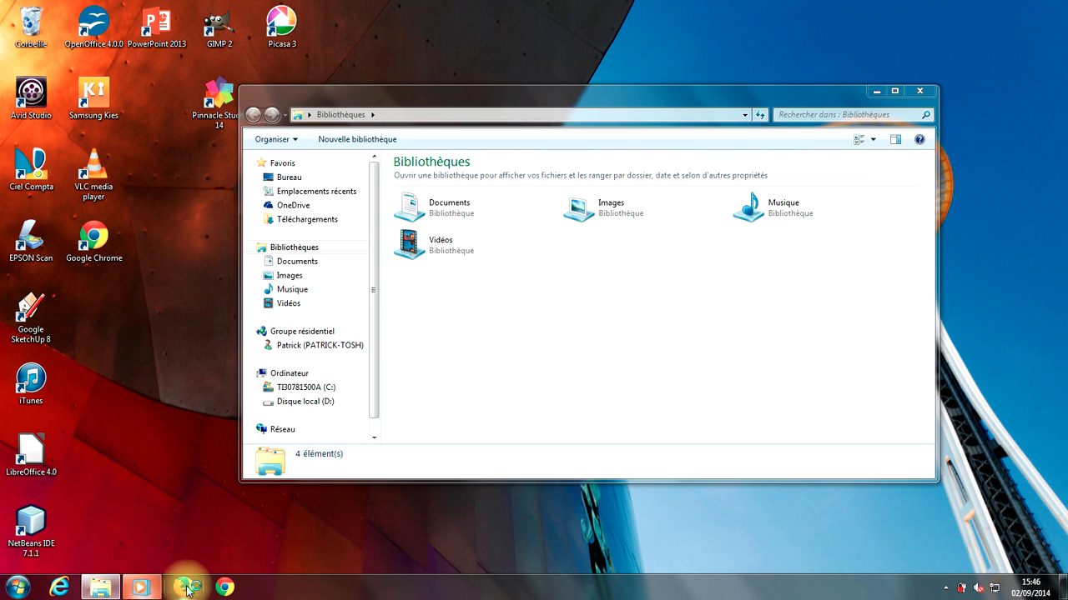
click(229, 589)
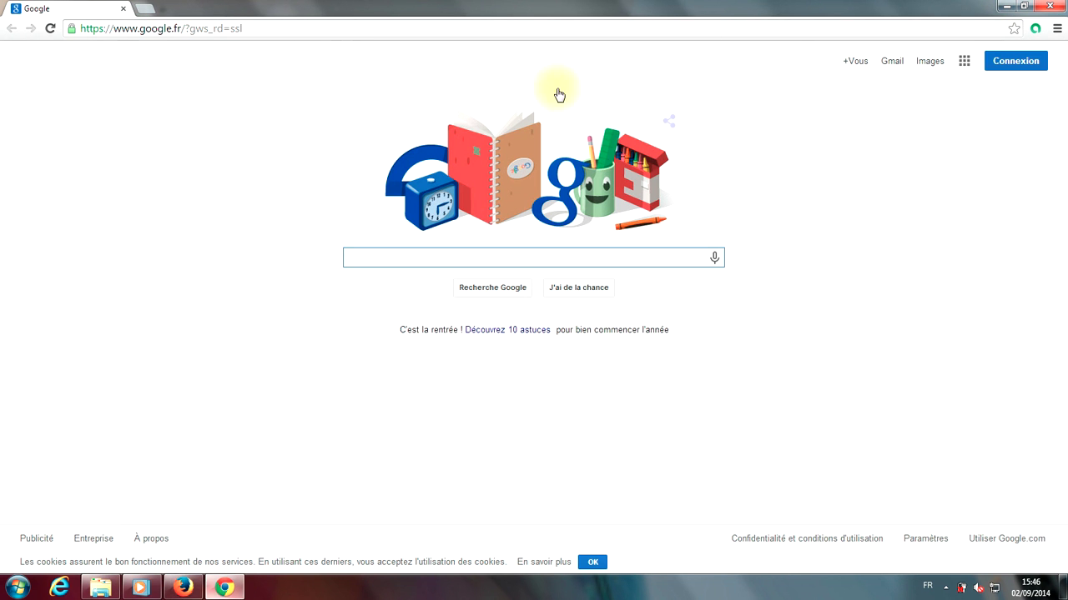
click(1024, 5)
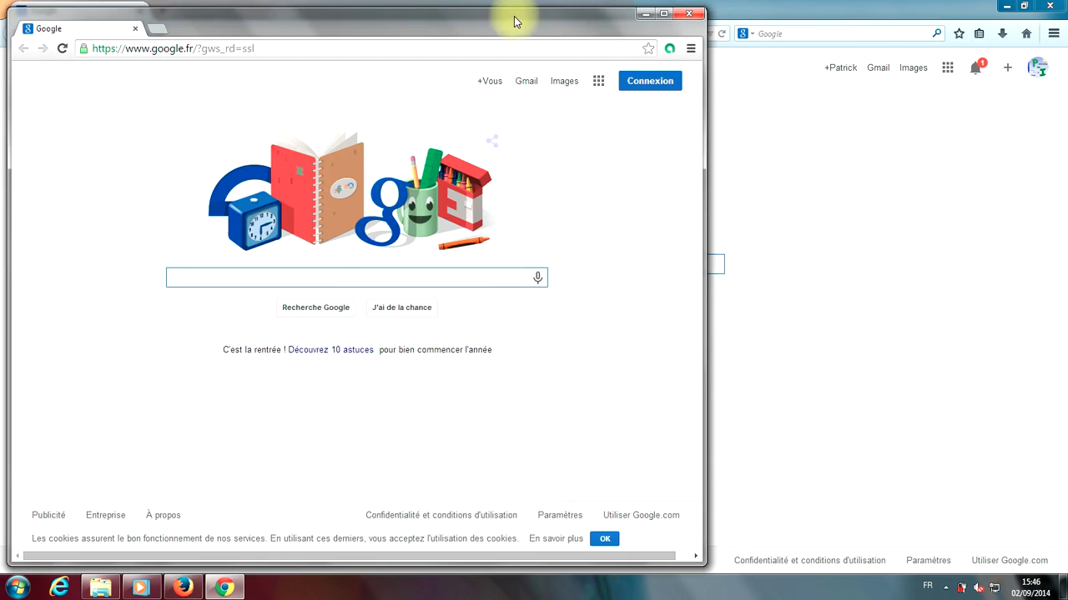
drag(515, 23, 841, 133)
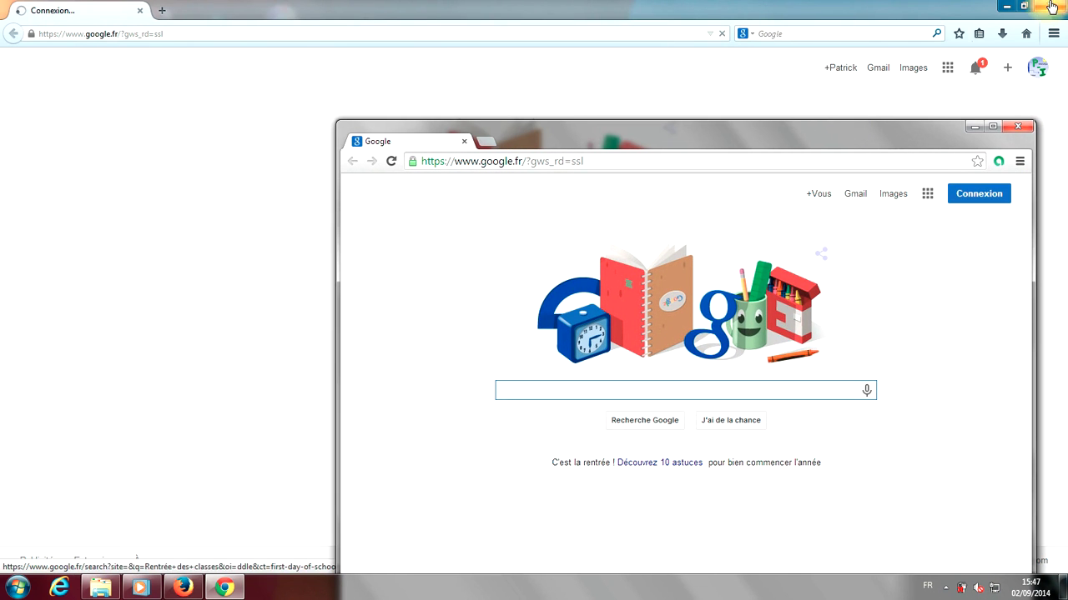
click(1024, 5)
drag(381, 14, 549, 101)
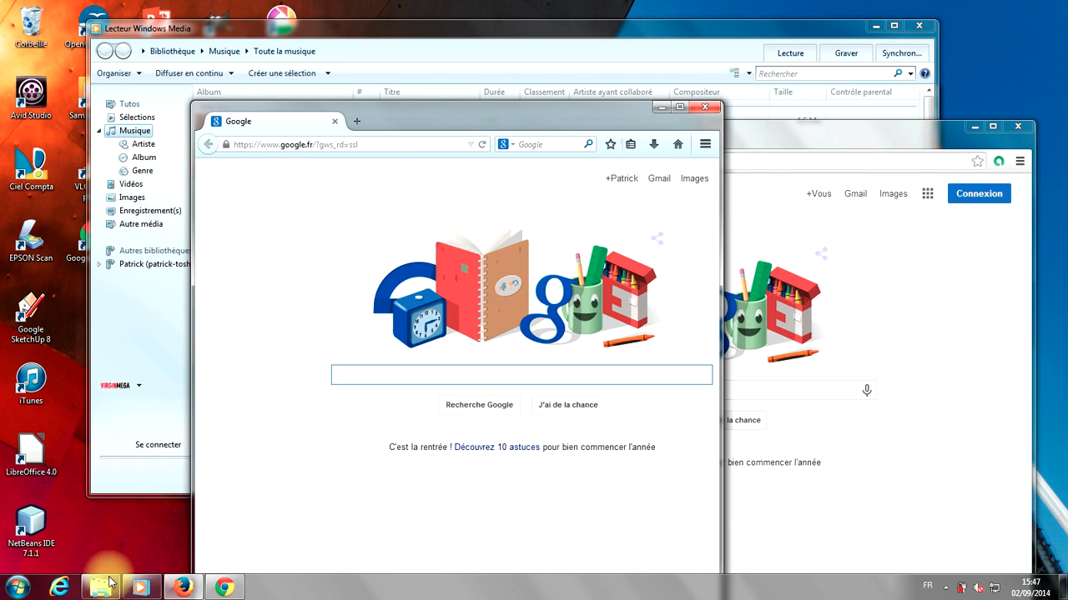
click(111, 582)
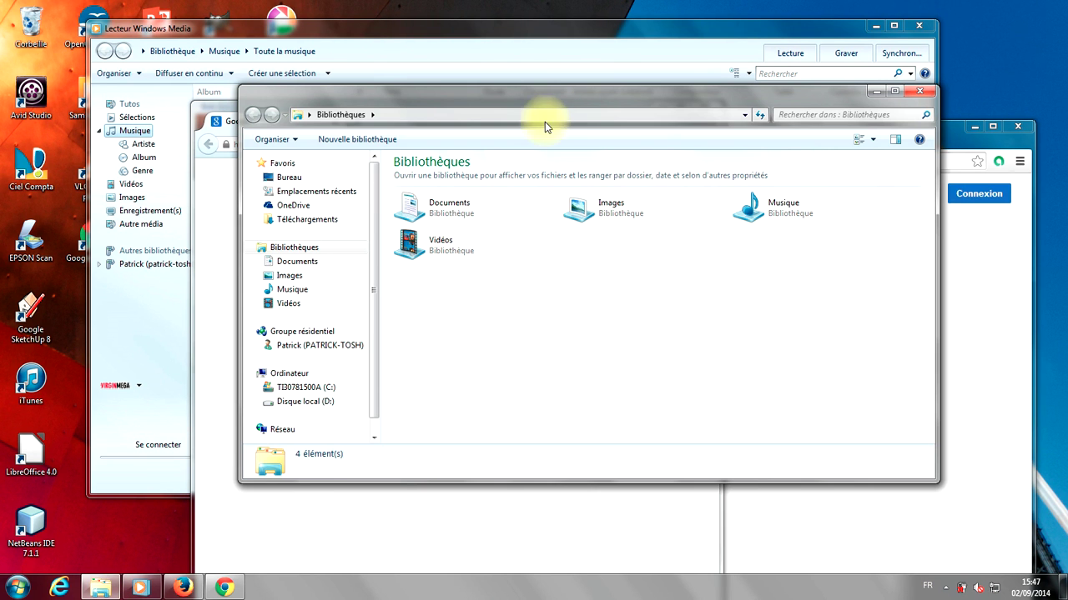
drag(543, 100, 454, 181)
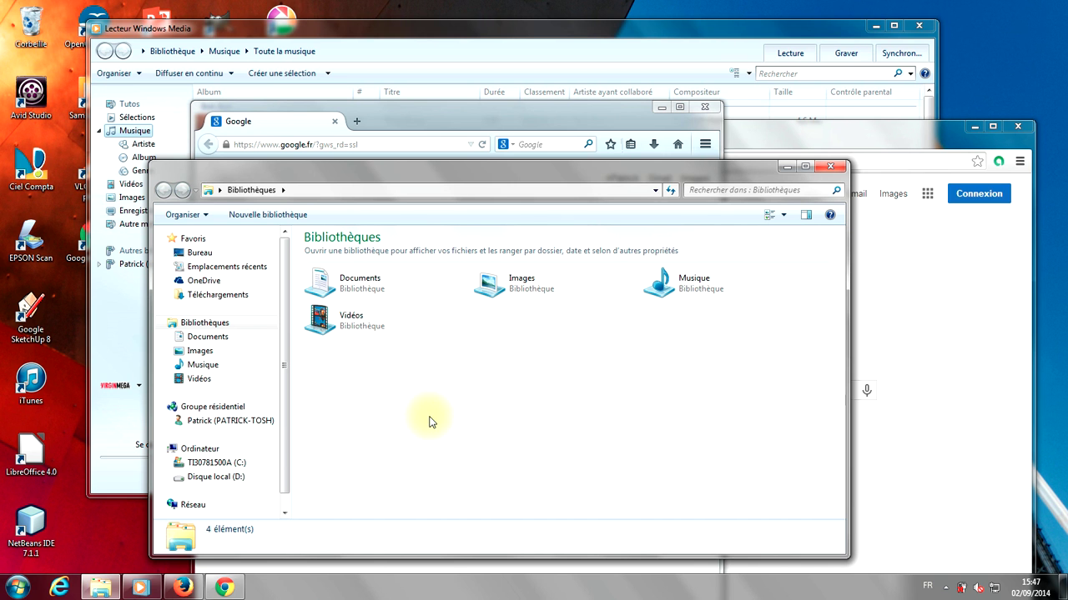
Step: Cycle through the open windows in the 3D window switcher and bring the Firefox window to the front
key(super+Tab)
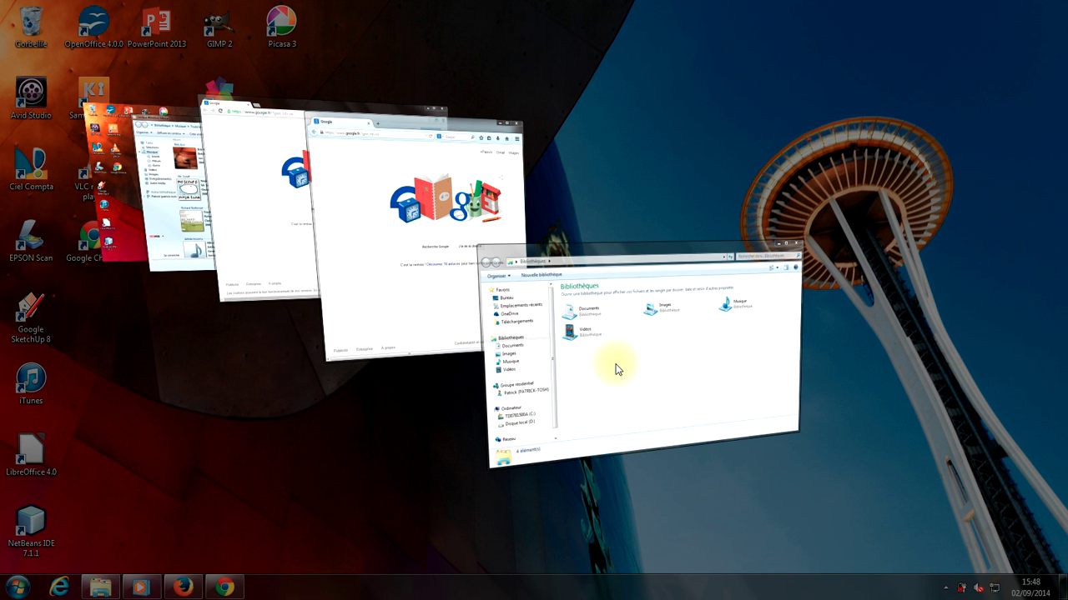
key(super+Tab)
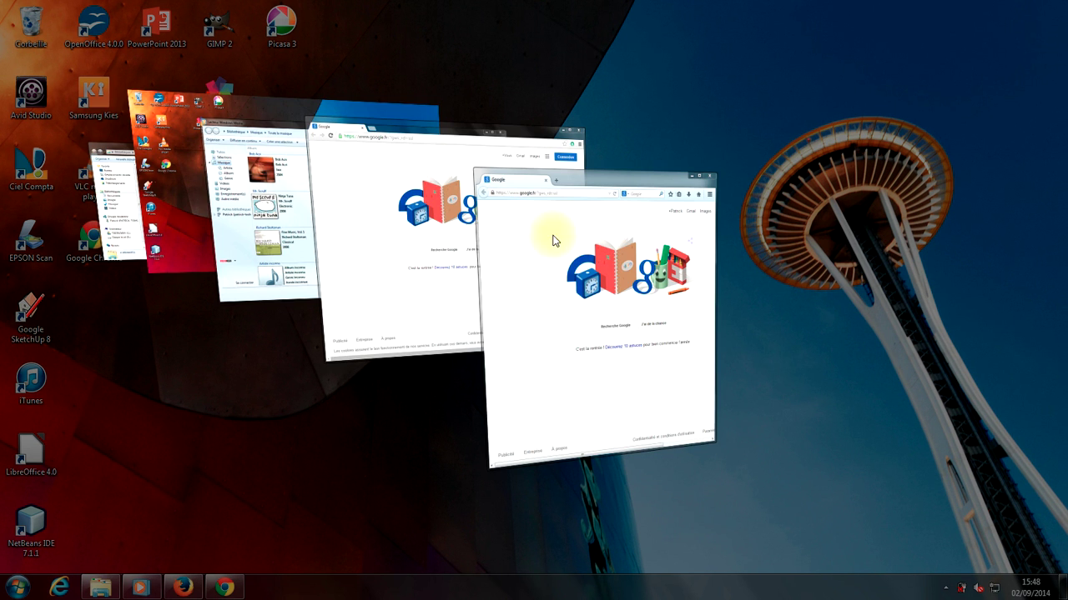
key(super+Tab)
key(super+Tab)
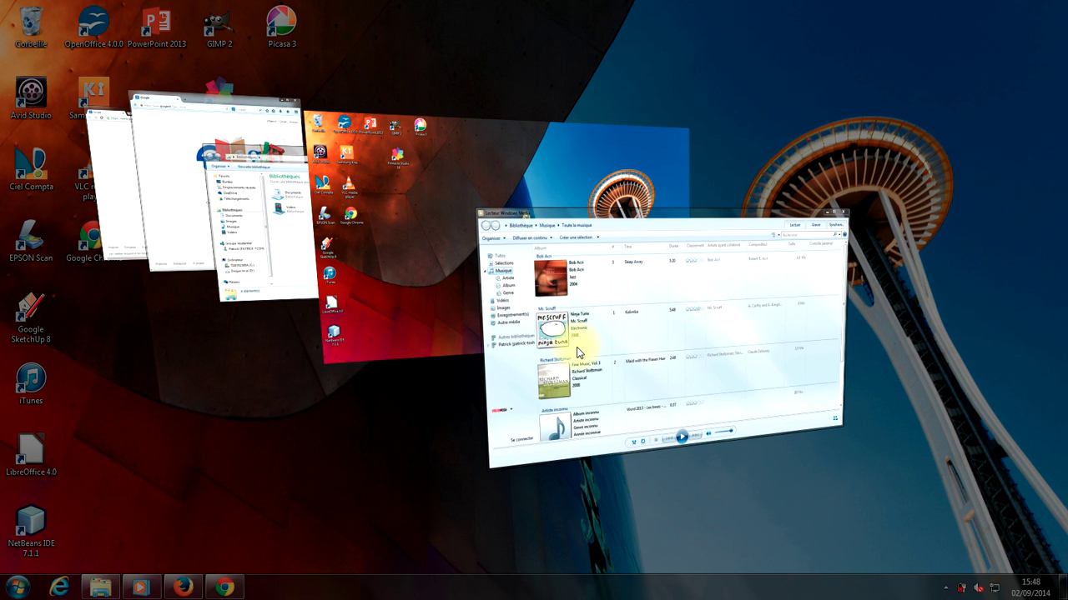
key(super+Tab)
key(super+Tab)
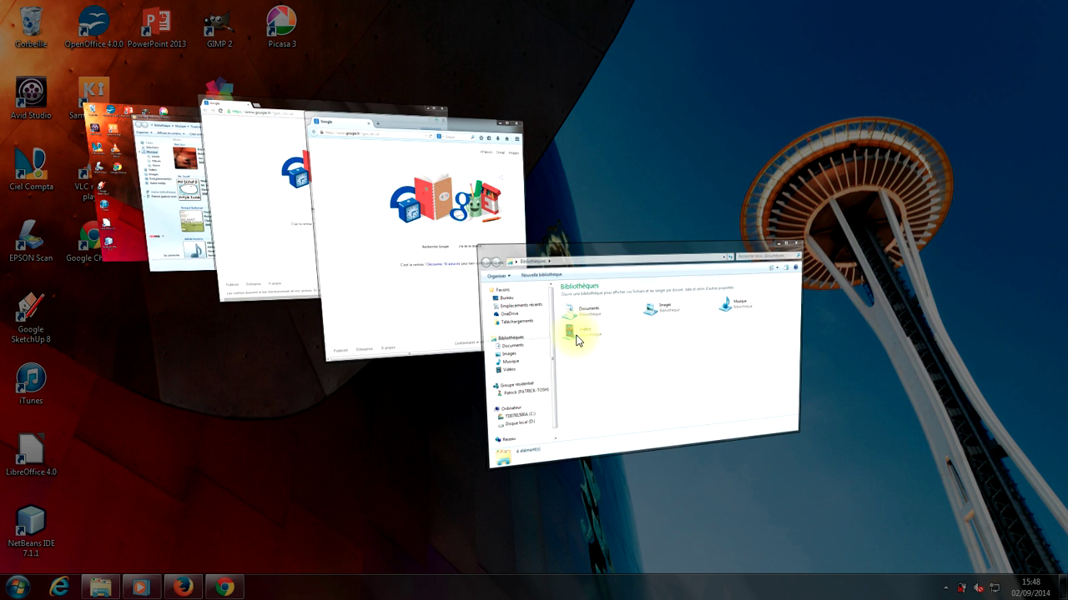
key(super+Tab)
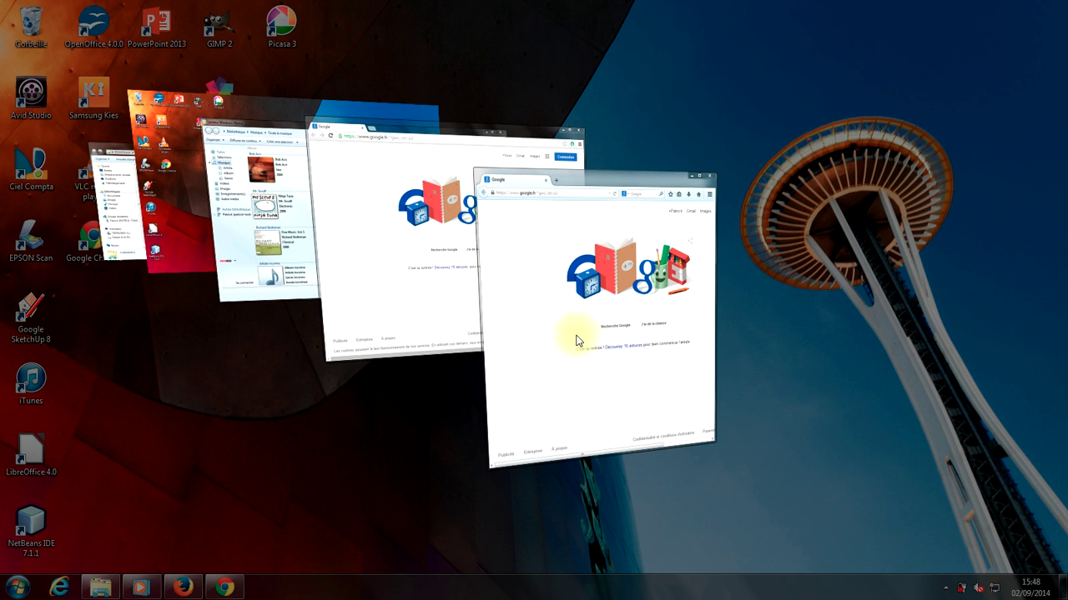
click(603, 294)
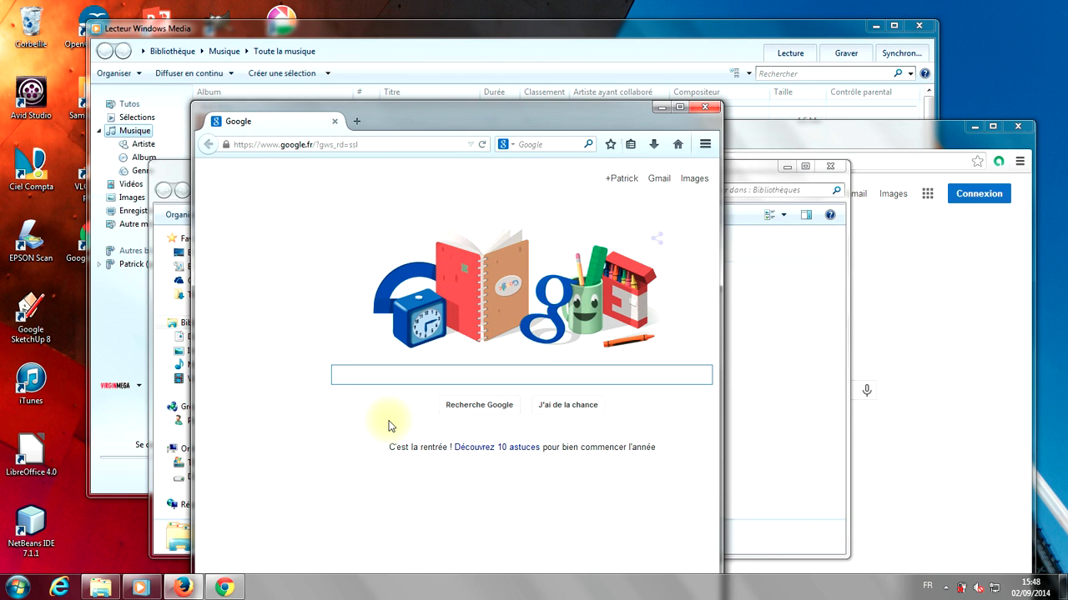
Step: Cycle through the 3D stack of open windows again and bring the Bibliothèques window to the front
key(super+Tab)
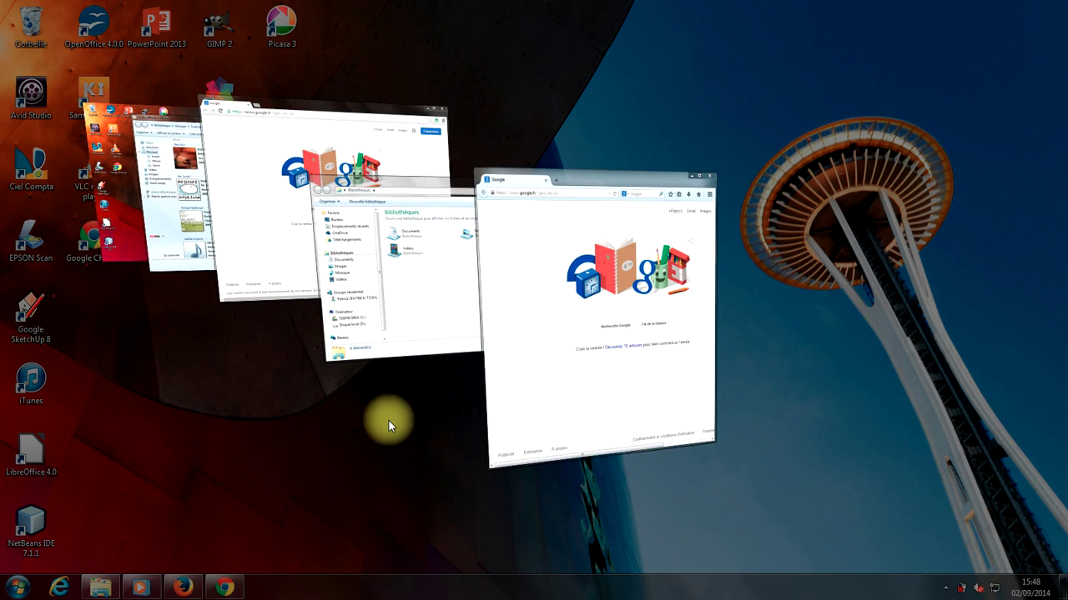
key(super+Tab)
key(super+Tab)
key(super+Tab)
key(super+Tab)
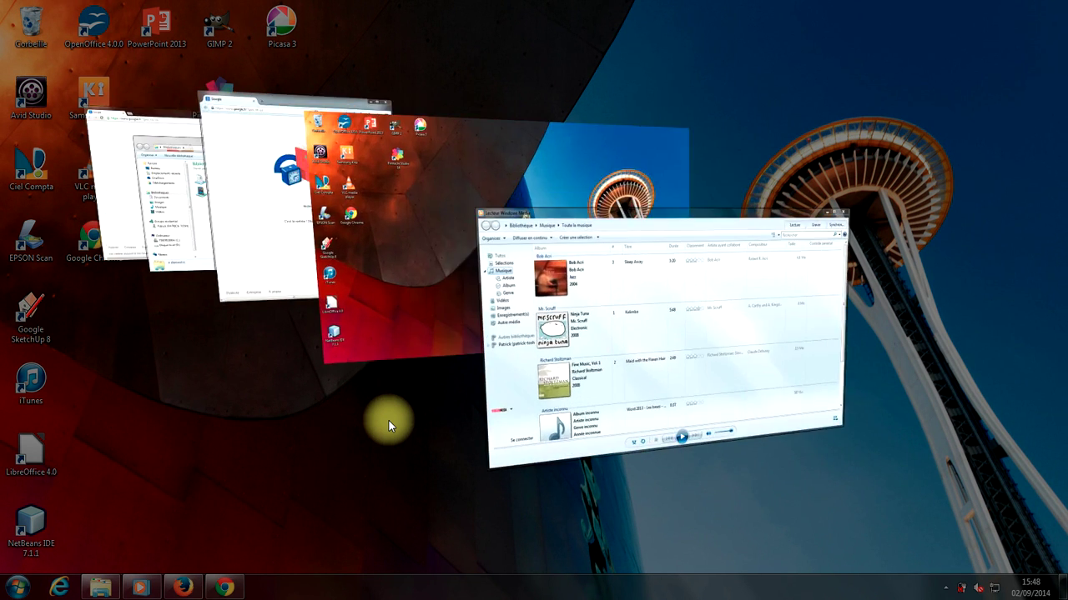
key(super+Tab)
key(super+Tab)
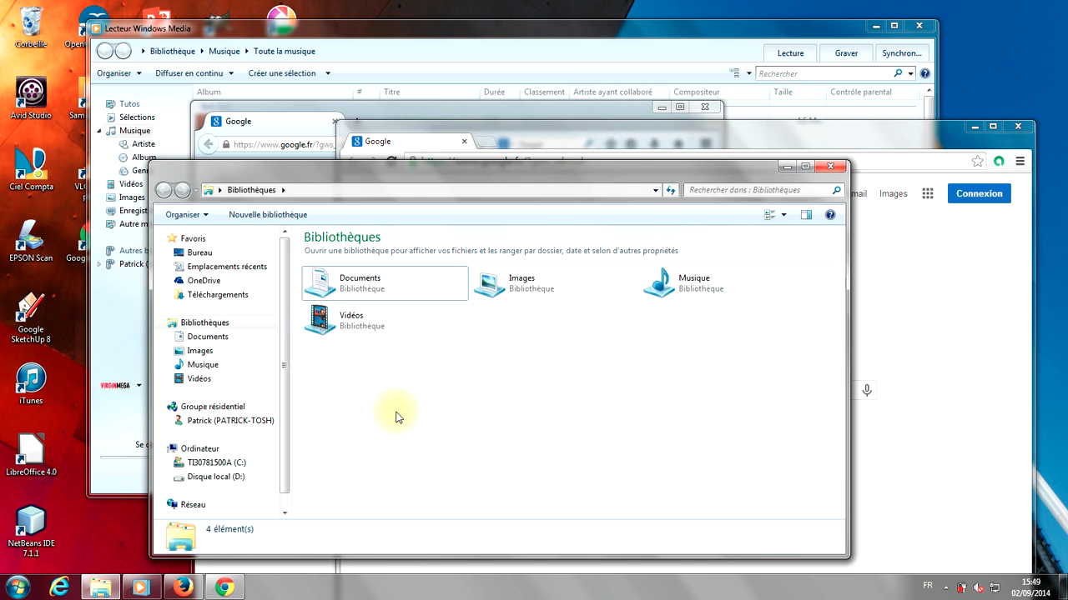
Step: Cycle through the thumbnails of the open windows and the desktop in the window switcher, and return to the Bibliothèques window
key(alt+Tab)
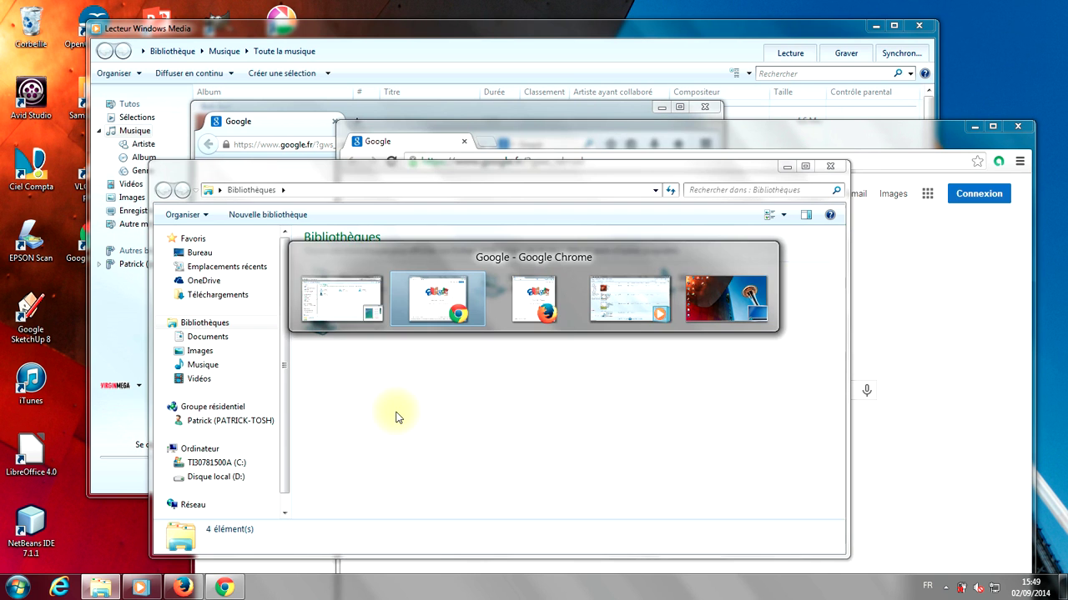
key(alt+Tab)
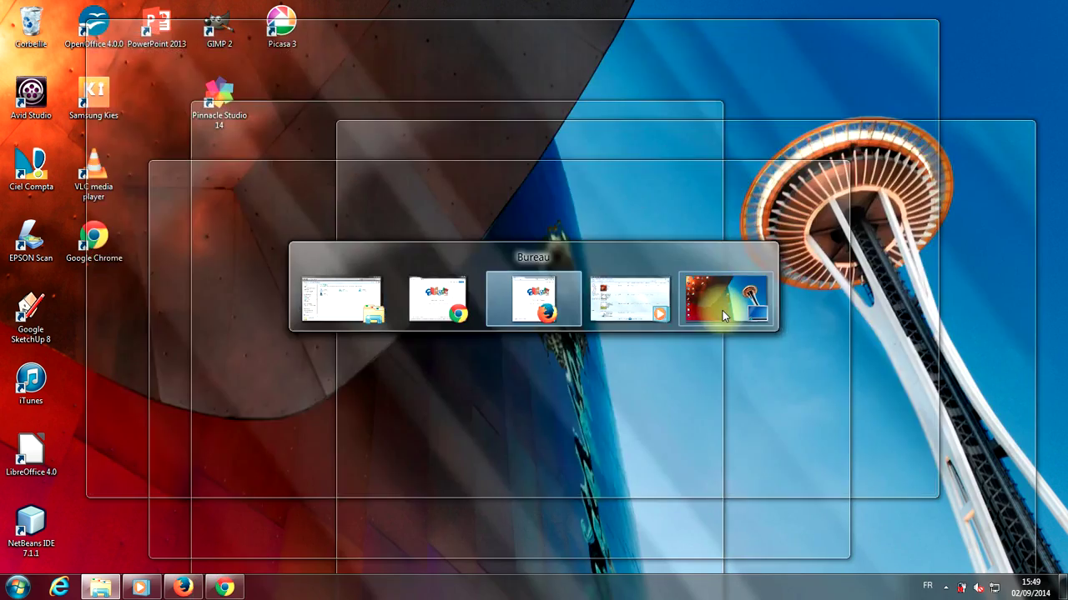
key(alt+Tab)
key(alt+Tab)
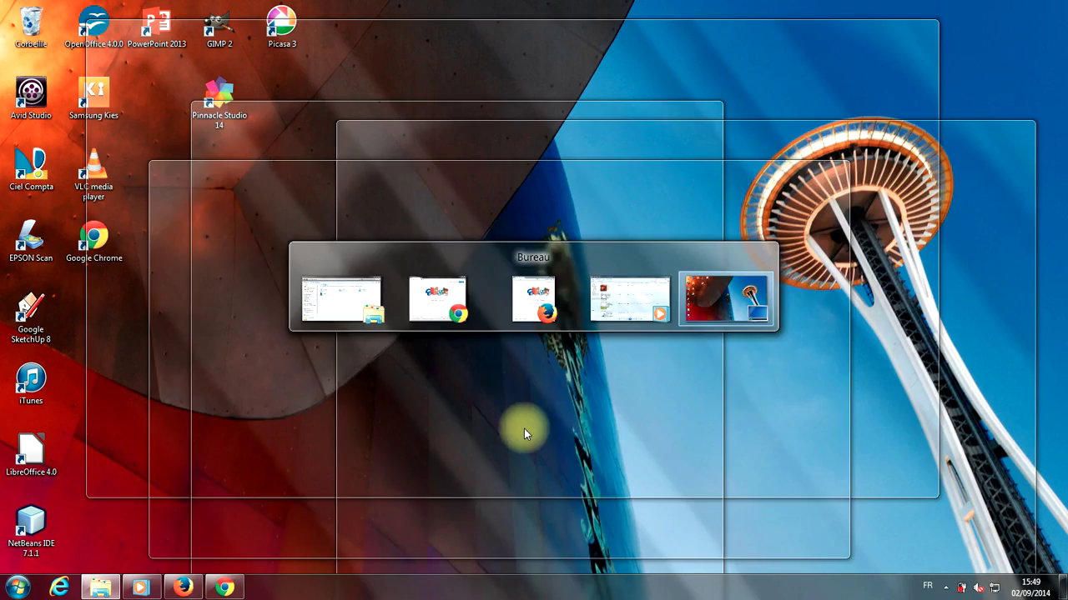
key(alt+Tab)
key(alt+Tab)
key(alt+Tab)
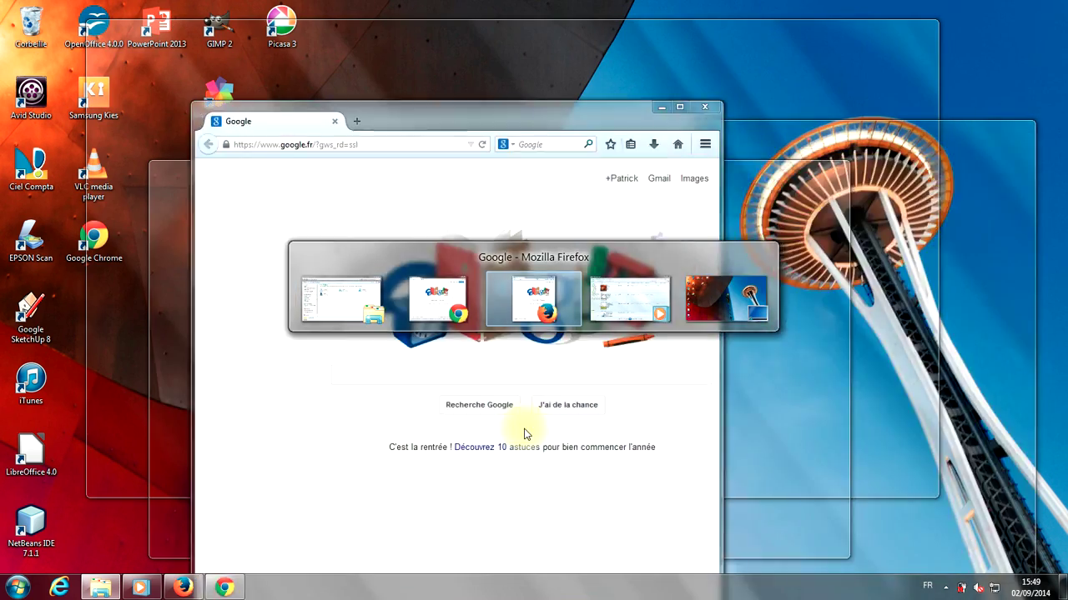
key(alt+Tab)
key(alt+Tab)
key(alt+Tab)
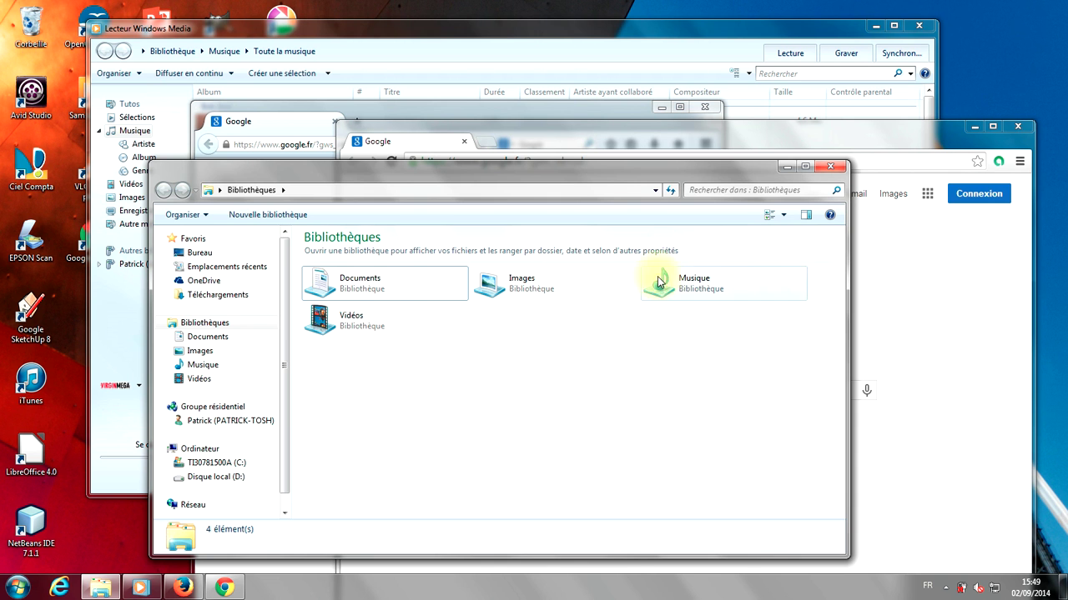
Step: Move the Bibliothèques window slightly up and to the right, and reveal its hidden menu bar without opening any menu
drag(477, 172, 538, 165)
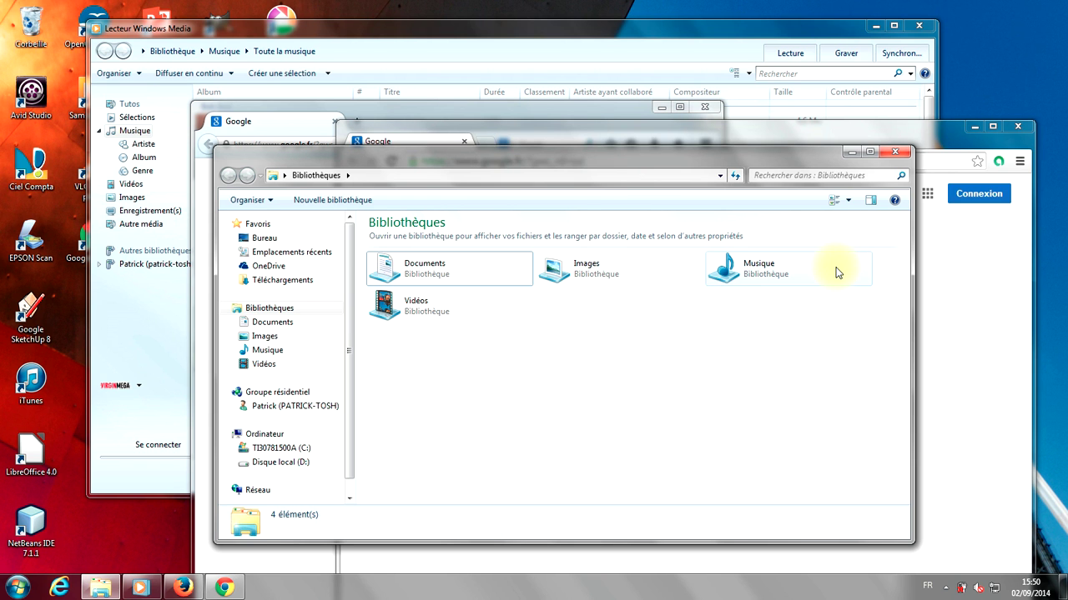
key(alt)
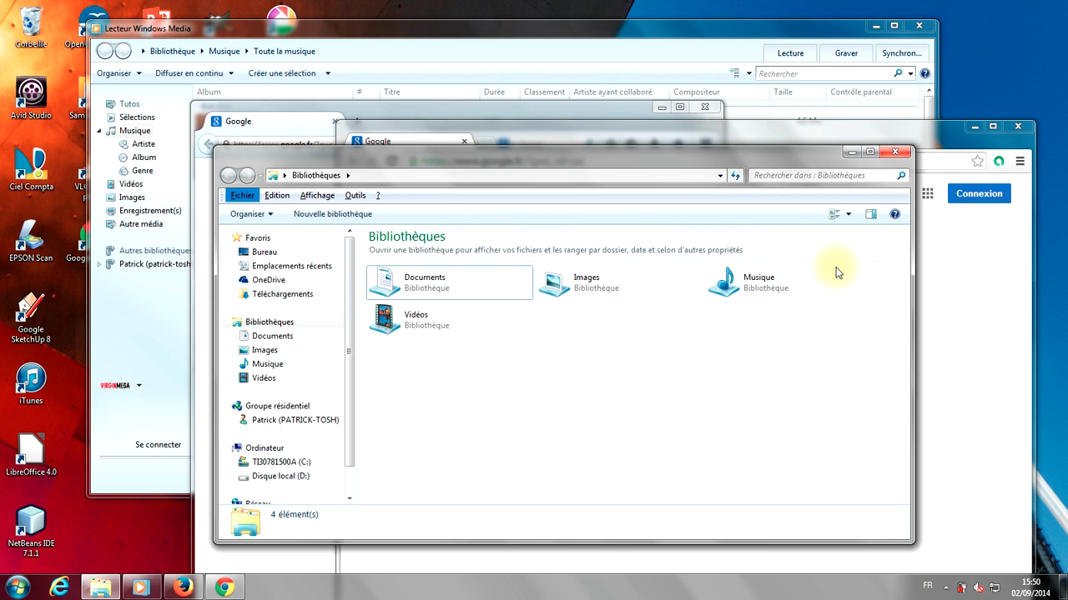
key(Escape)
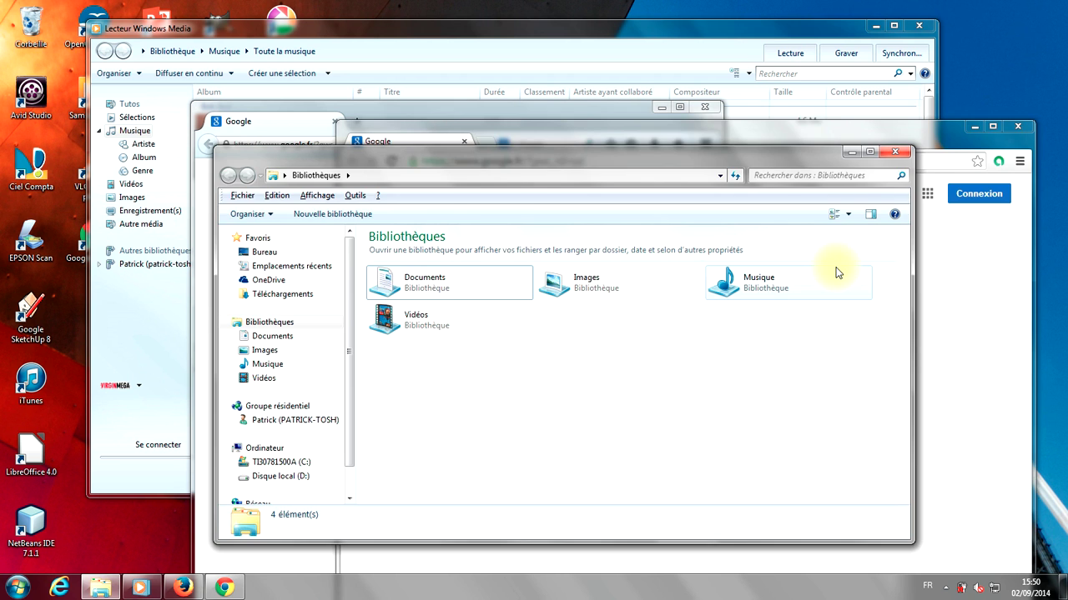
Step: Close the Bibliothèques, Chrome, Firefox and Windows Media Player windows one after another until only the desktop remains
key(alt+F4)
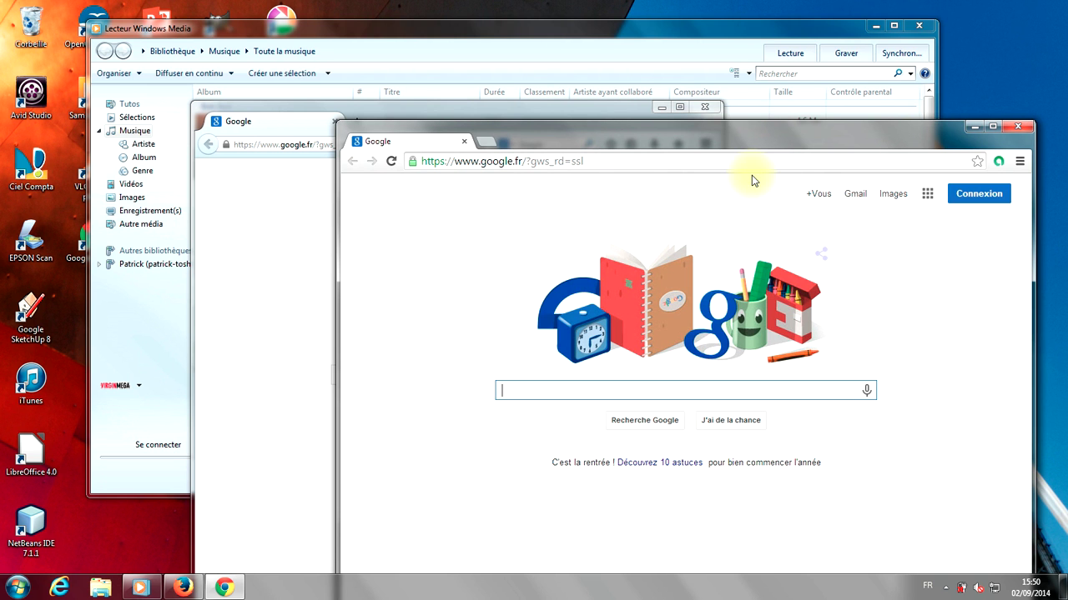
key(alt+F4)
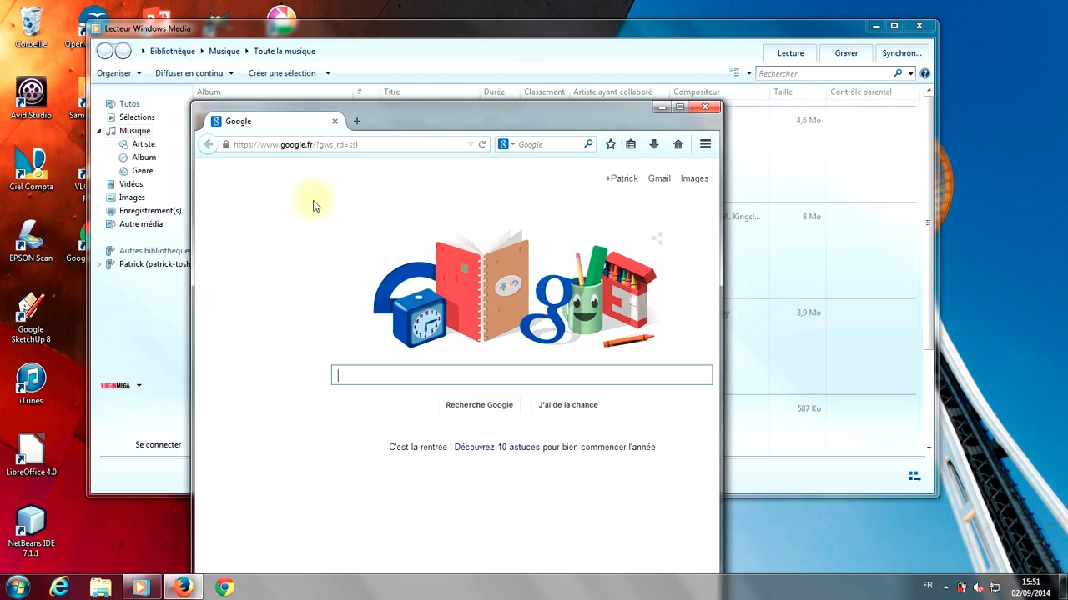
key(alt+F4)
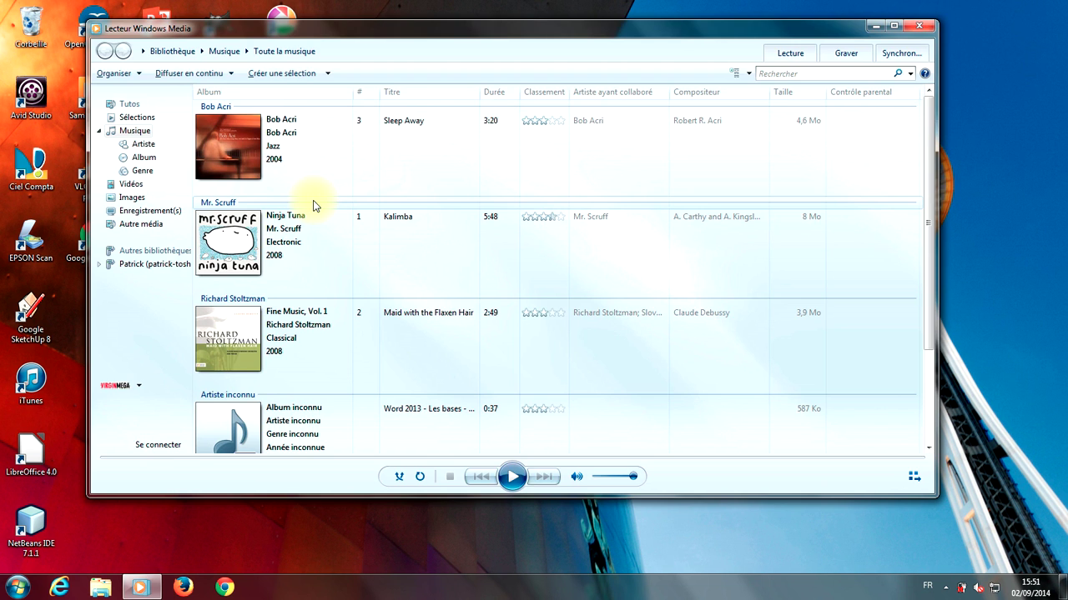
key(alt+F4)
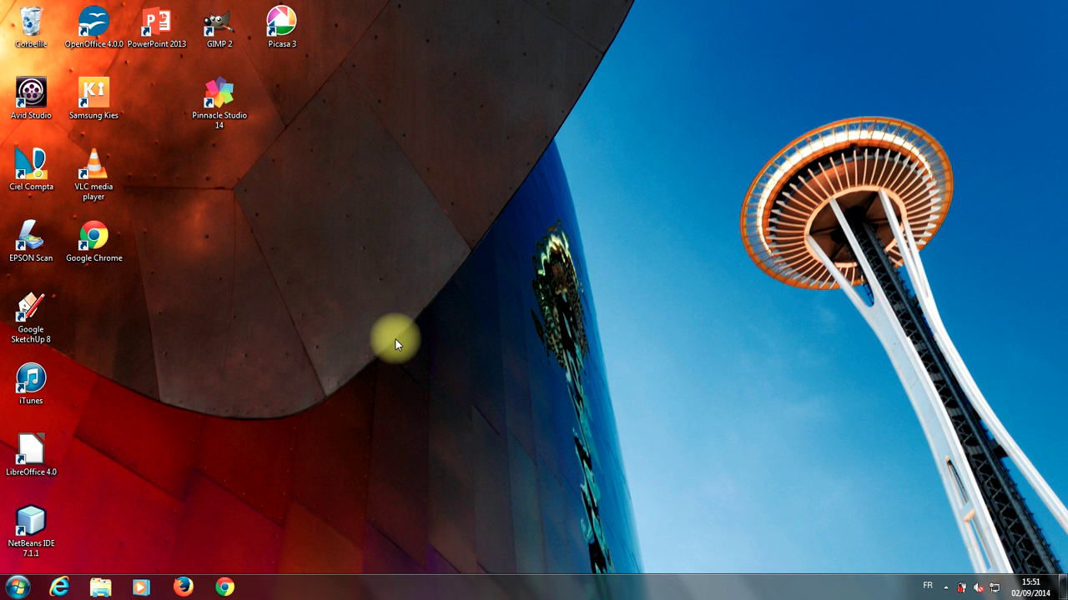
Step: Open the Arrêt de Windows dialog from the desktop, review its available actions and dismiss it without choosing one
key(alt+F4)
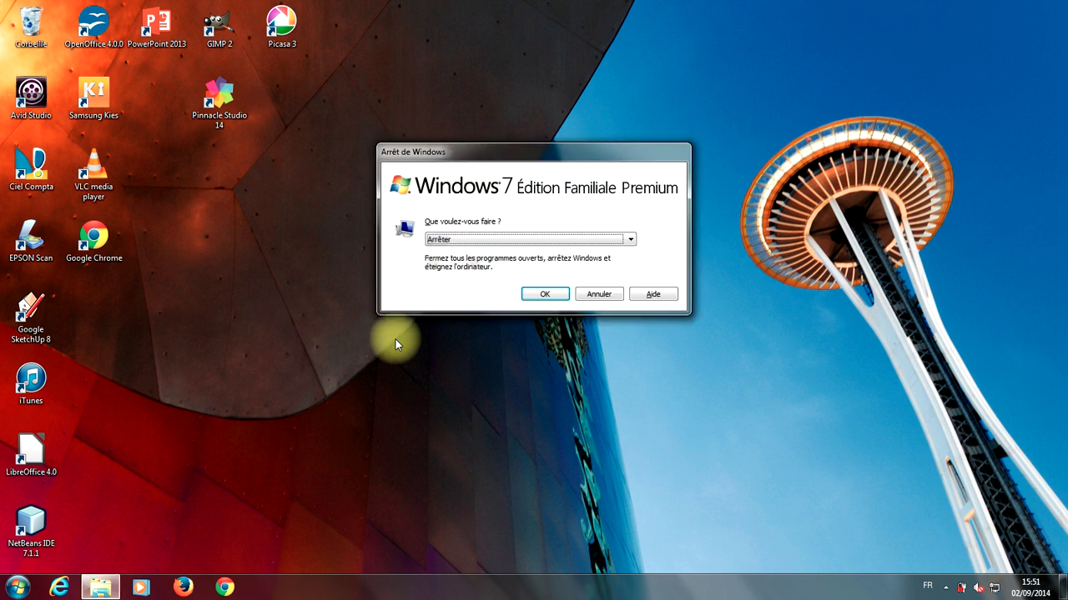
click(565, 241)
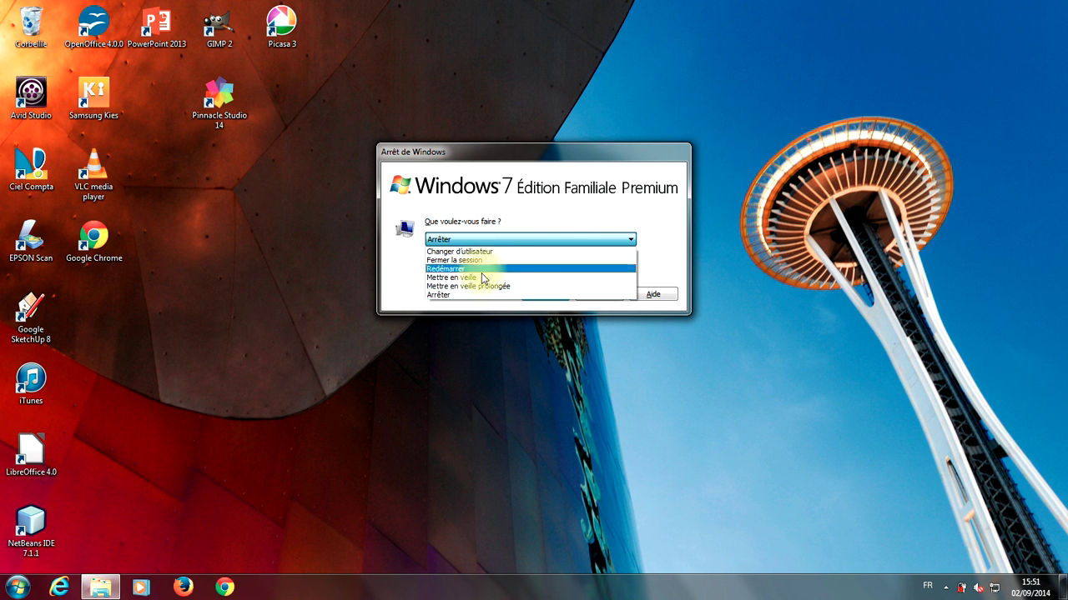
click(397, 289)
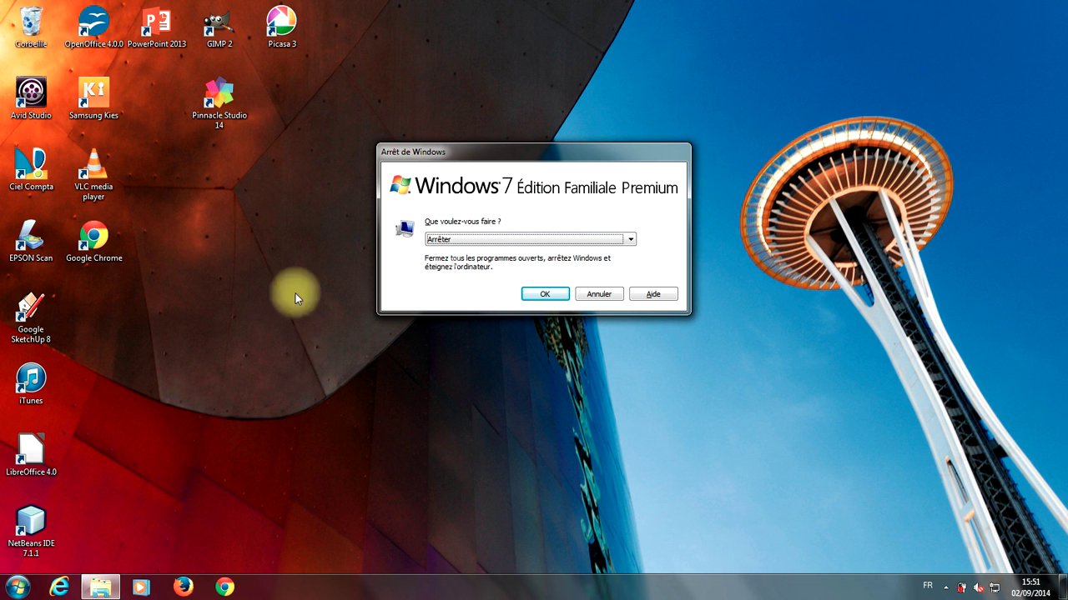
key(Escape)
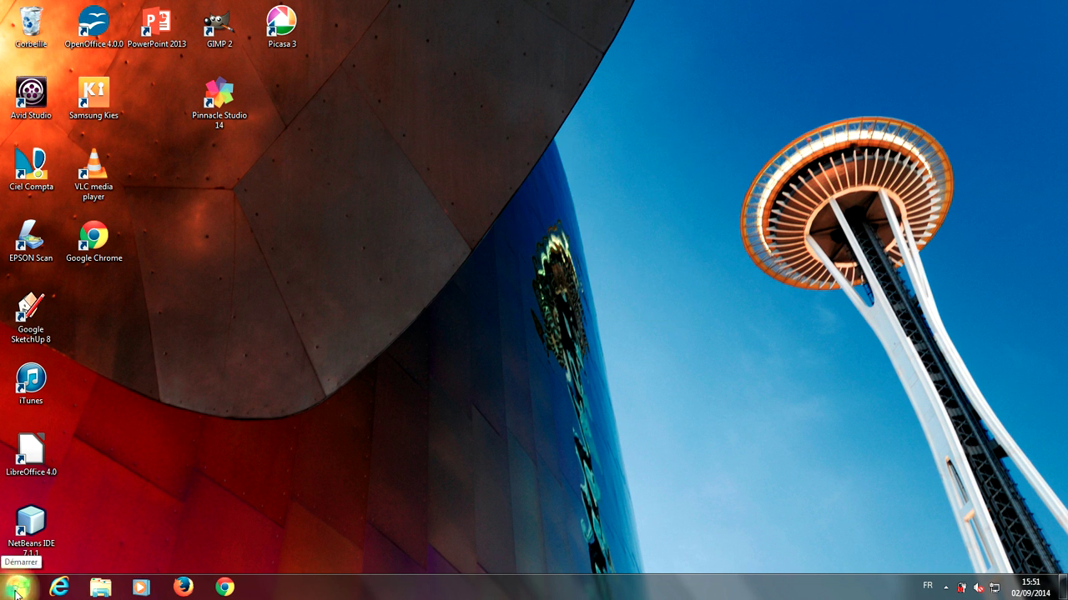
click(6, 590)
click(486, 424)
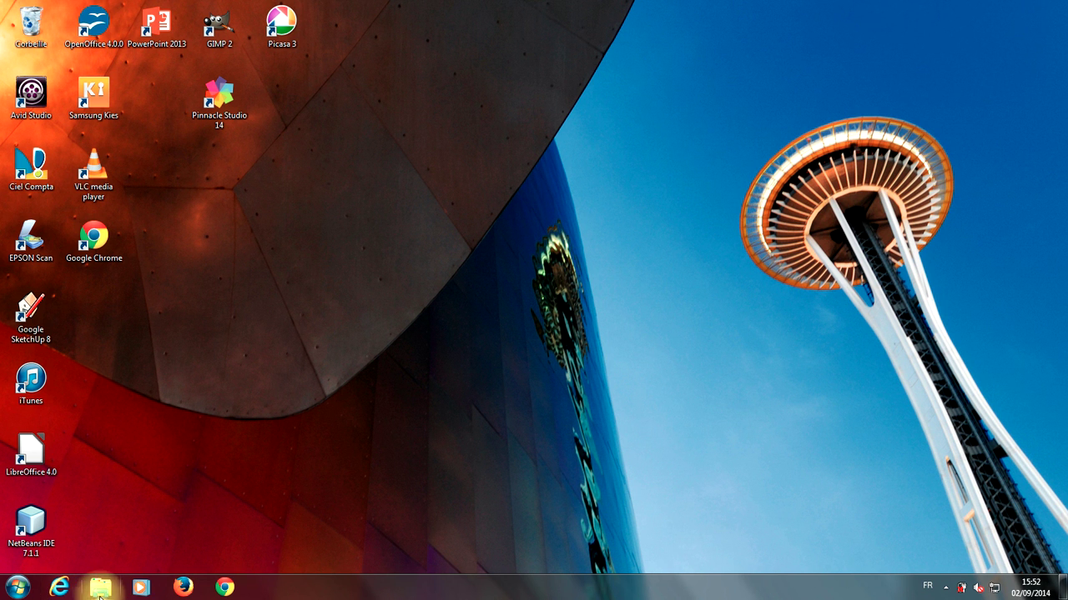
Step: Launch the pinned programs Firefox, Windows Explorer and Chrome in turn, closing each window before launching the next one
click(188, 588)
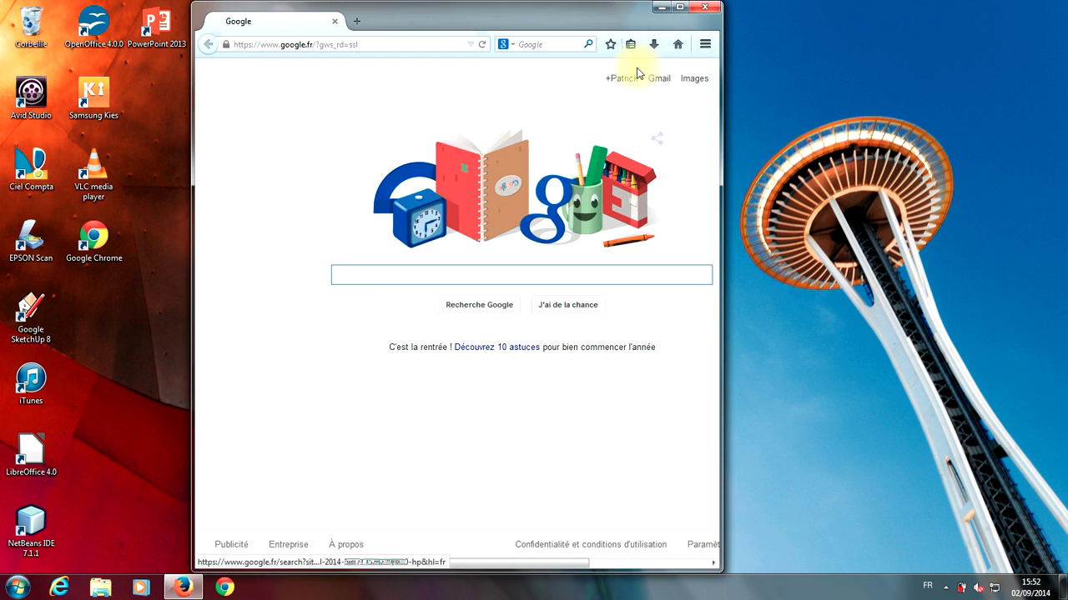
click(705, 6)
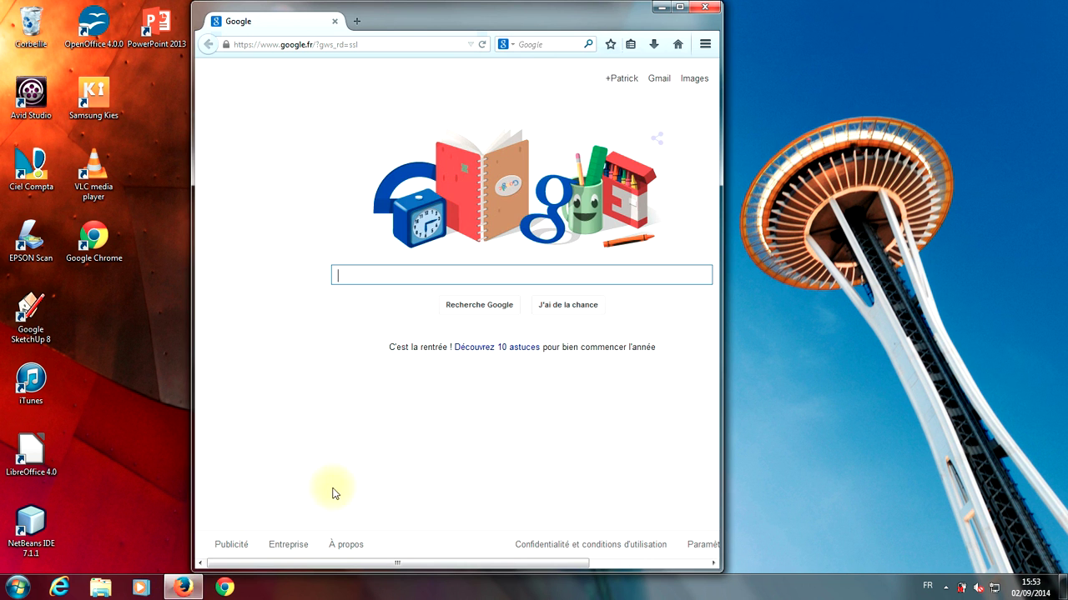
click(702, 7)
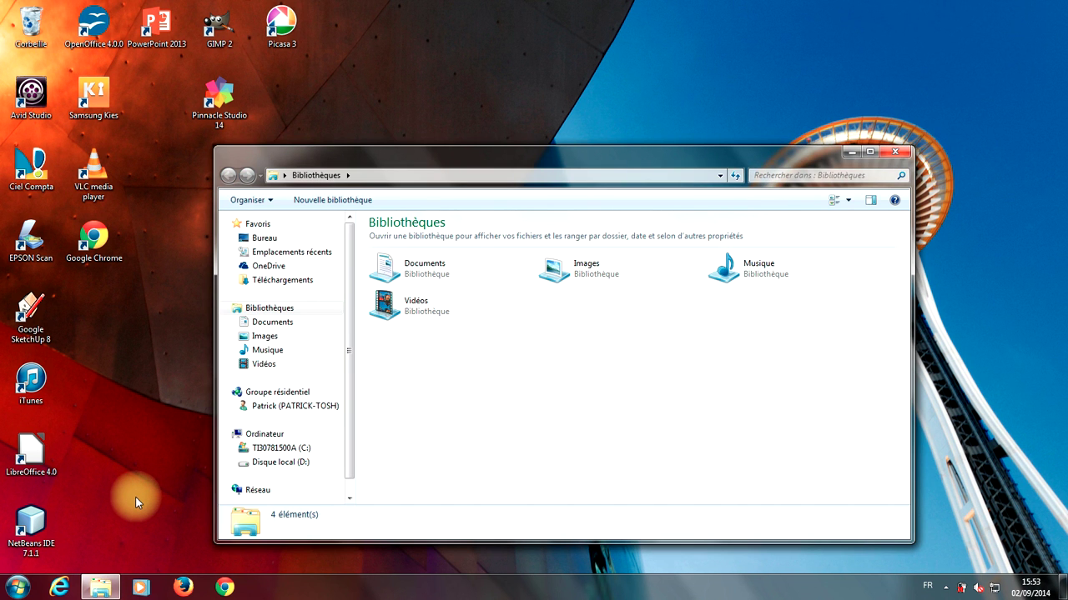
click(892, 155)
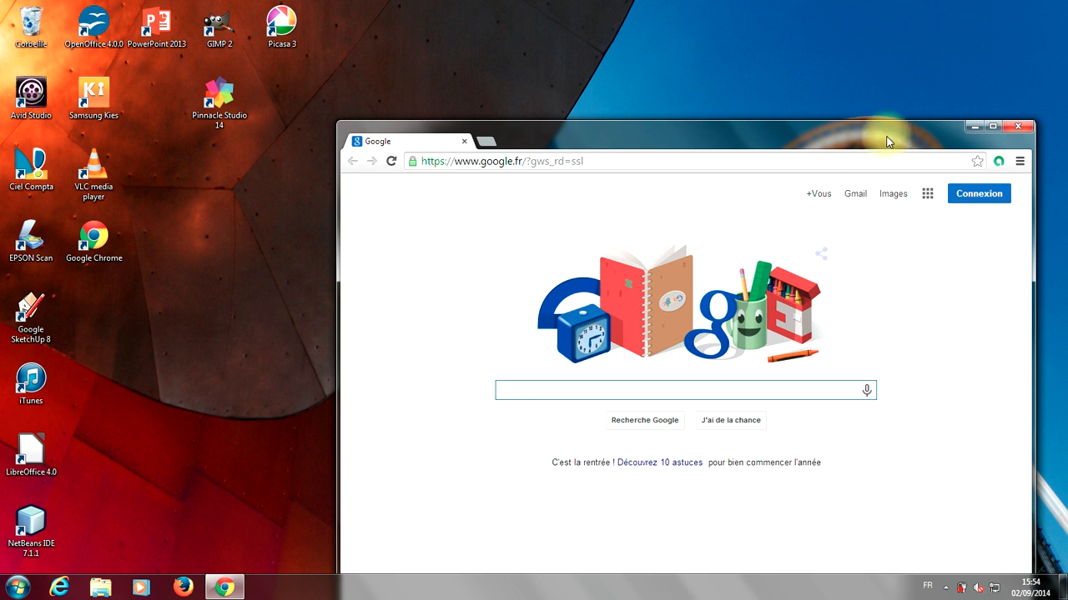
click(1016, 126)
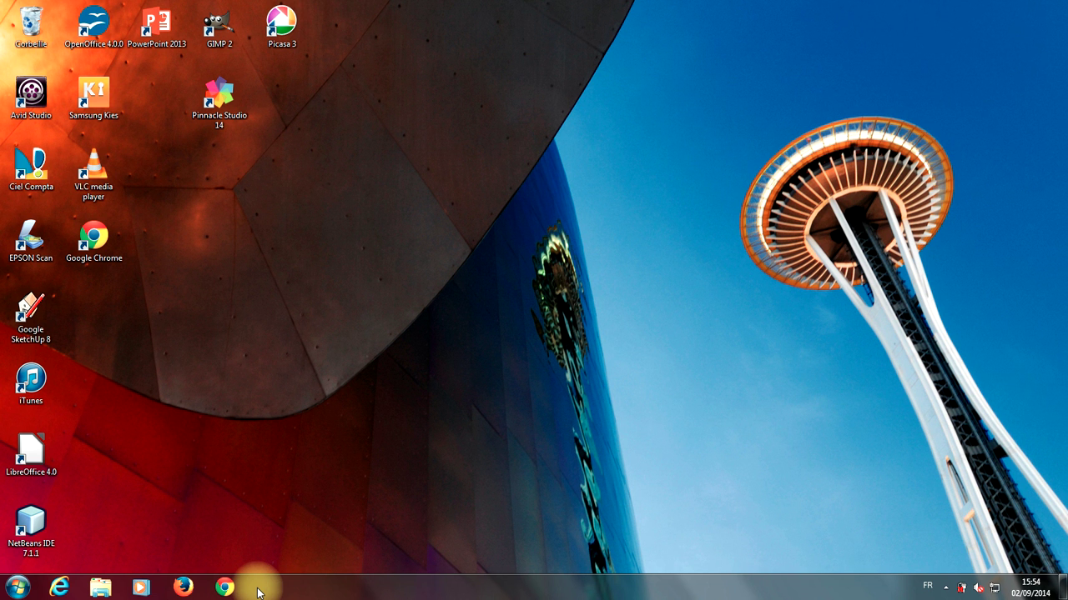
Step: Open the Images library in Windows Explorer and show the context options of IMG_2712 and of an empty area without choosing any
click(101, 588)
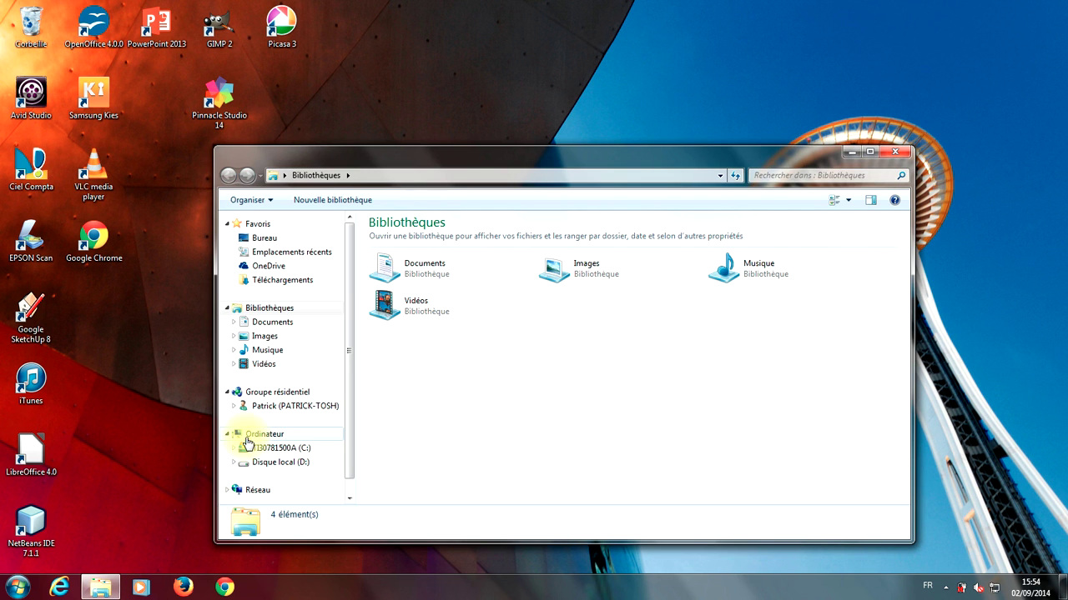
double_click(582, 273)
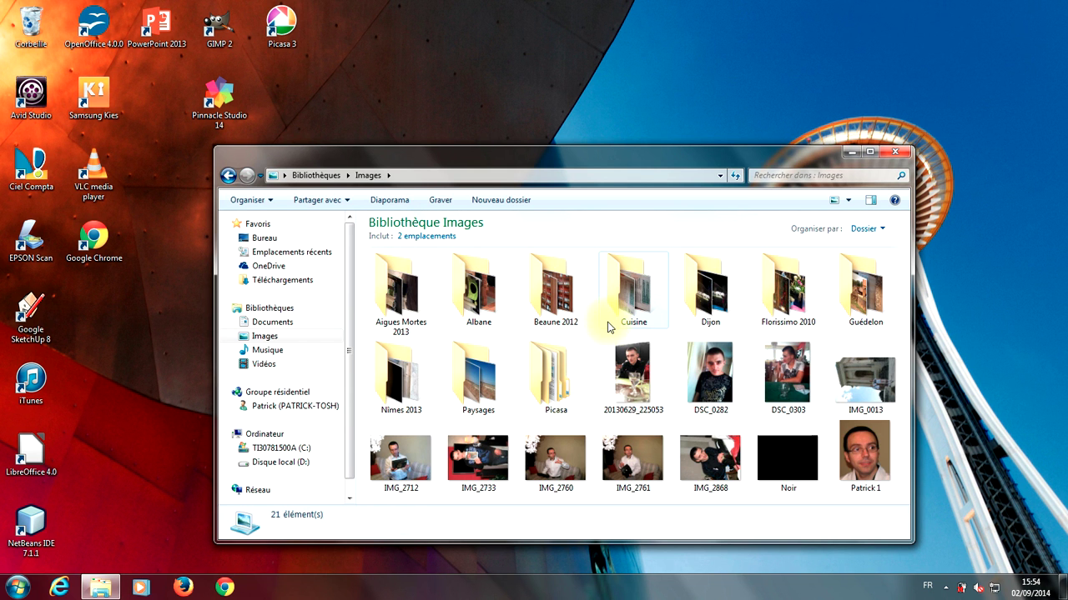
right_click(395, 450)
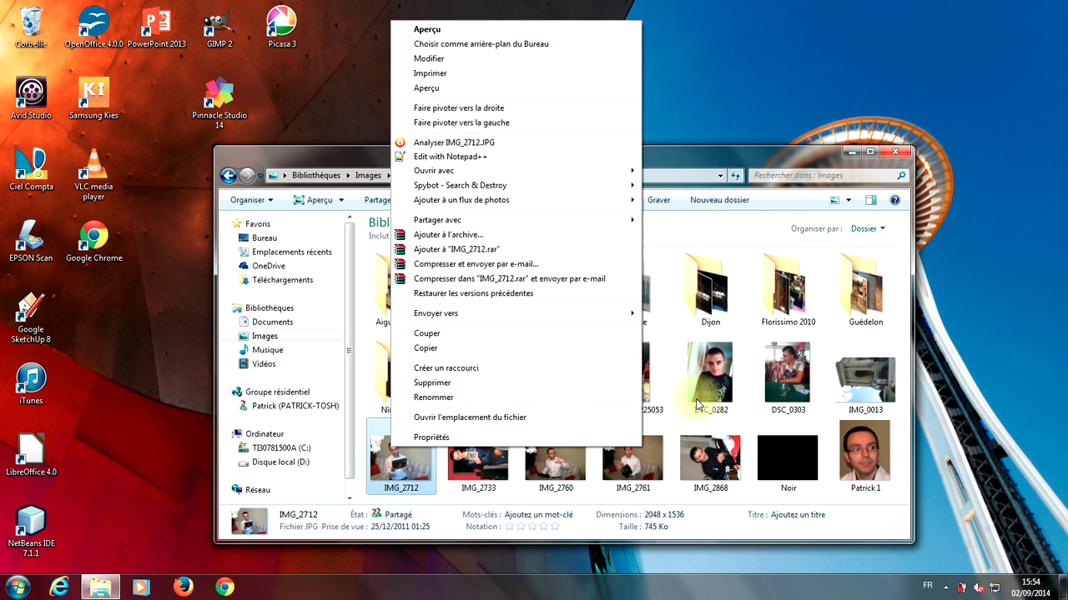
right_click(750, 375)
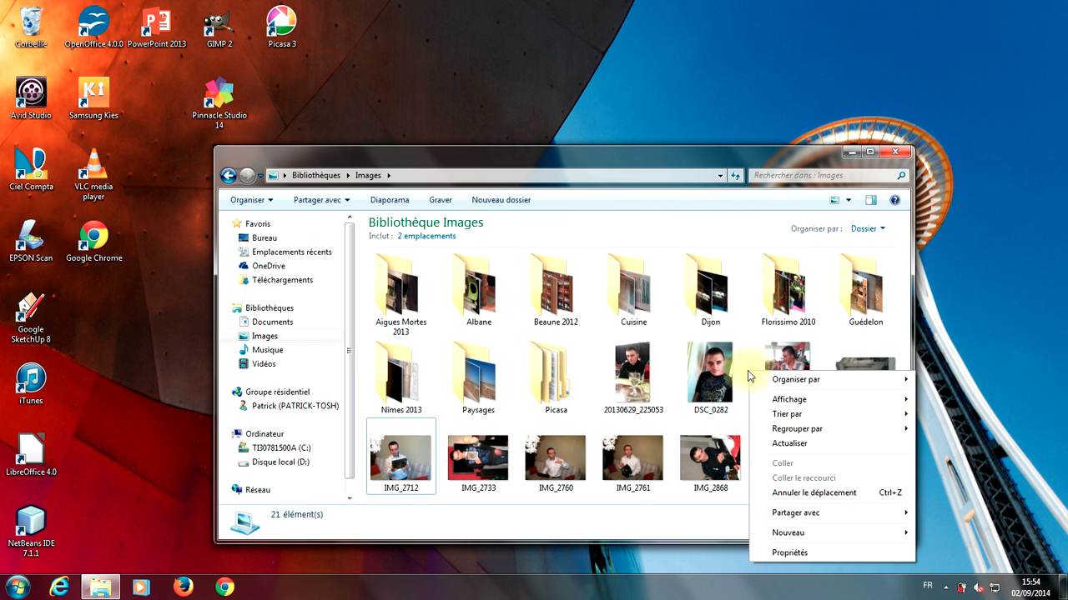
click(678, 423)
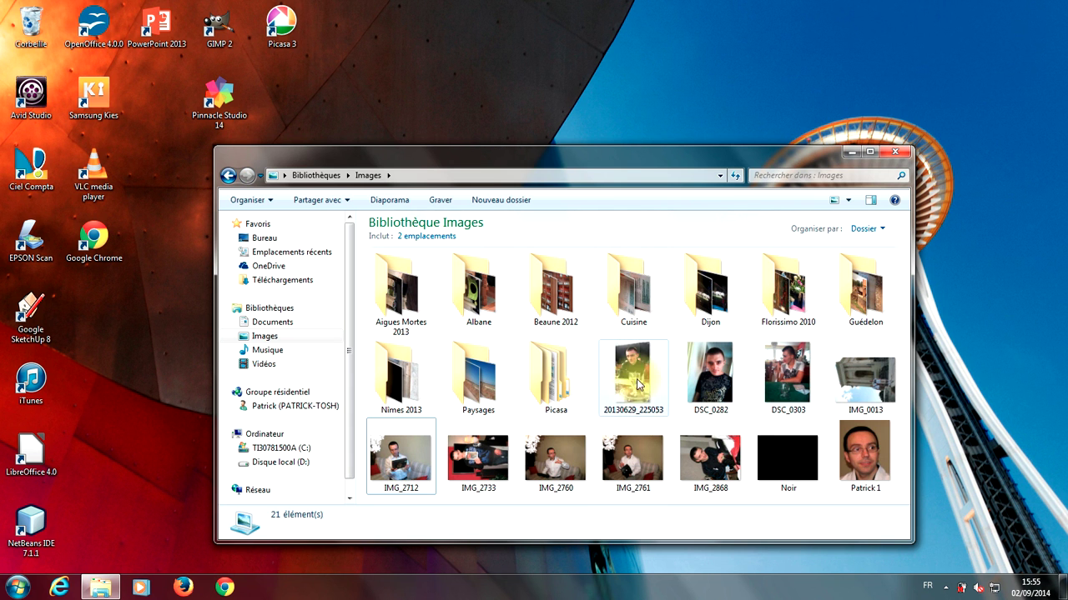
Step: Duplicate the IMG_2712 photo within the Images library
mouse_move(648, 399)
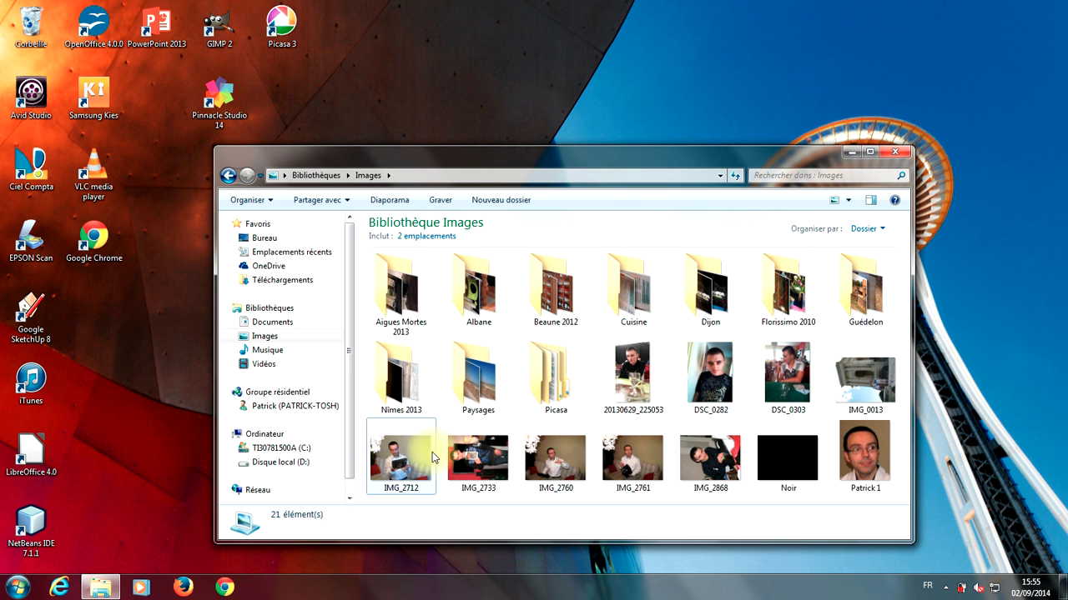
mouse_move(416, 458)
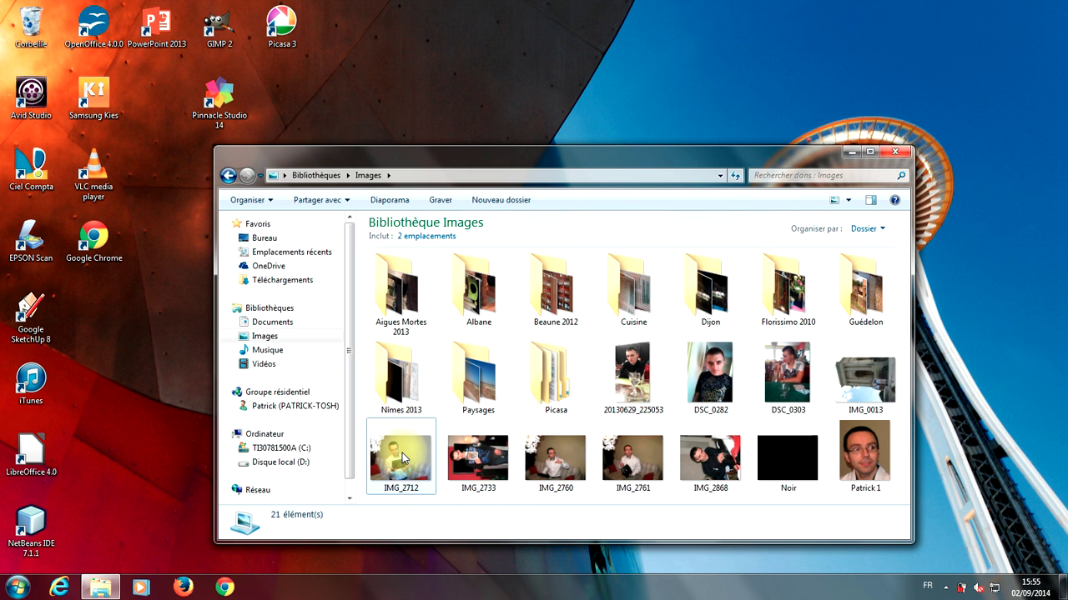
drag(404, 457, 465, 453)
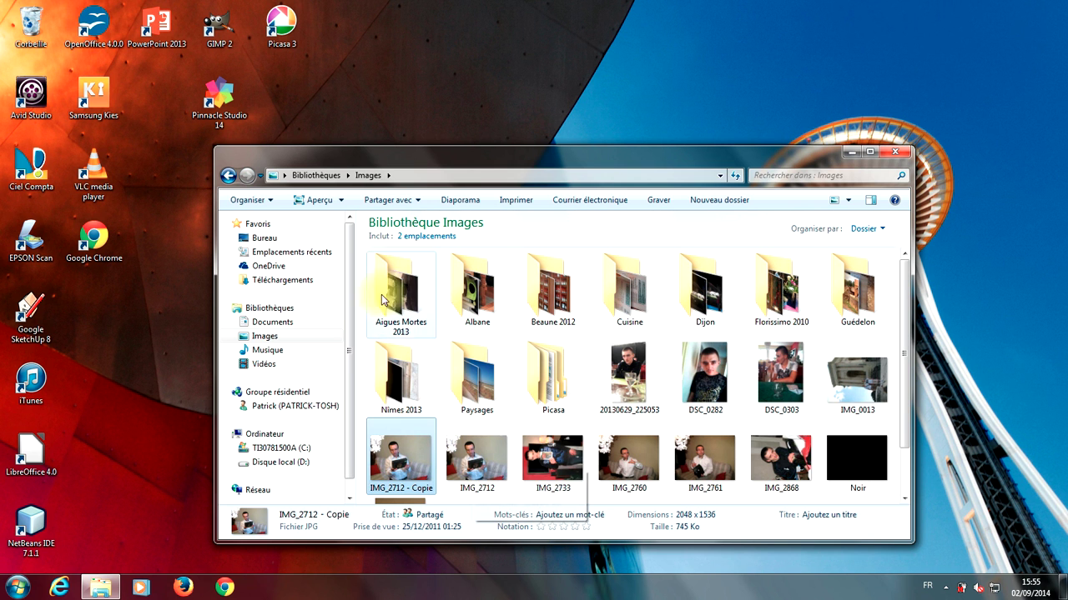
Step: Duplicate the Aigues Mortes 2013 folder within the Images library
click(407, 292)
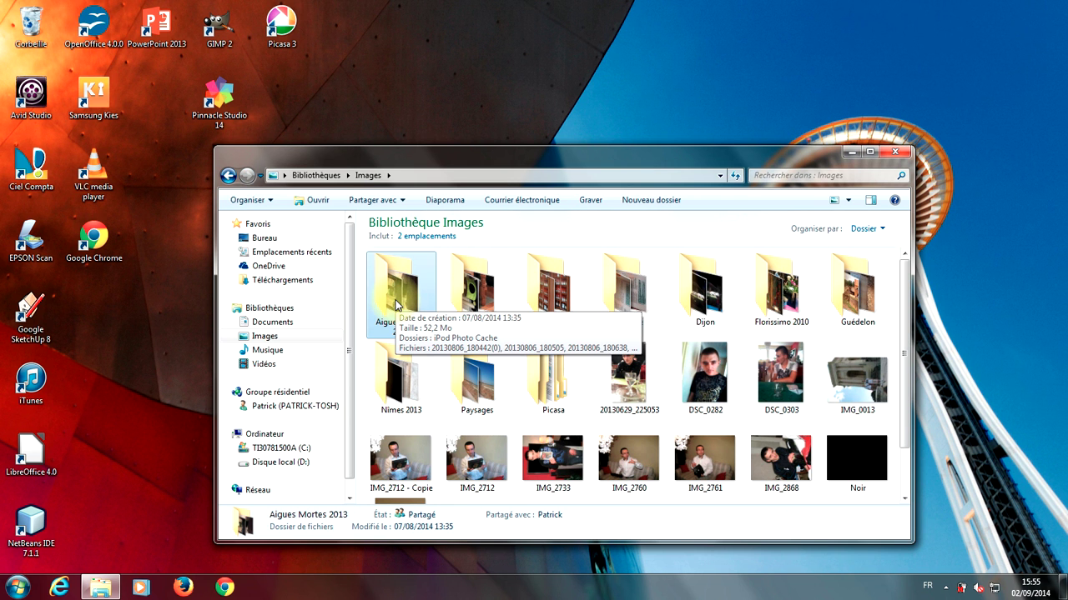
drag(397, 305, 435, 327)
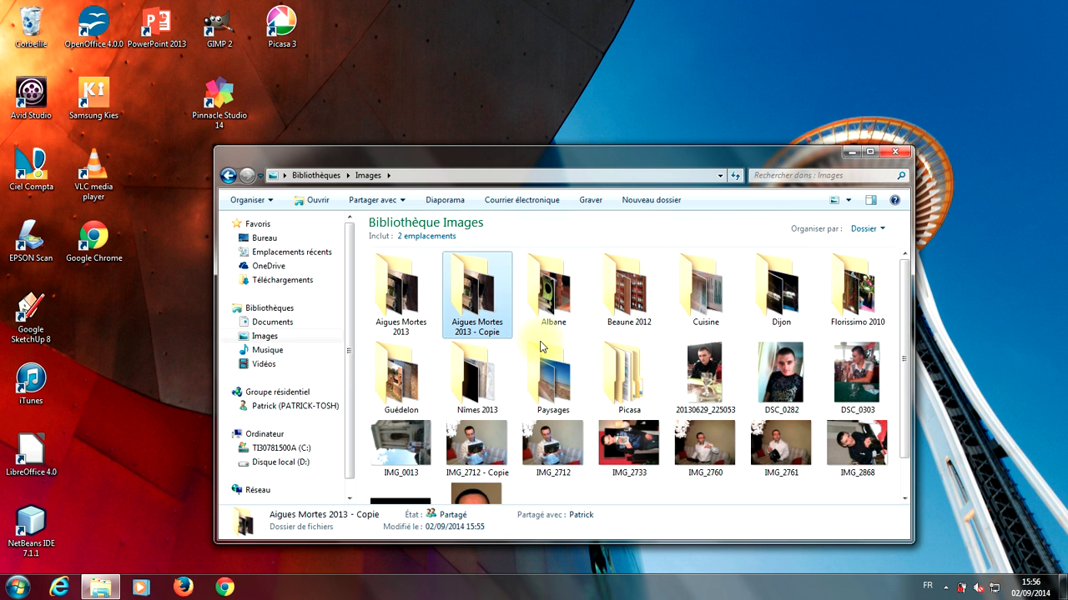
mouse_move(536, 350)
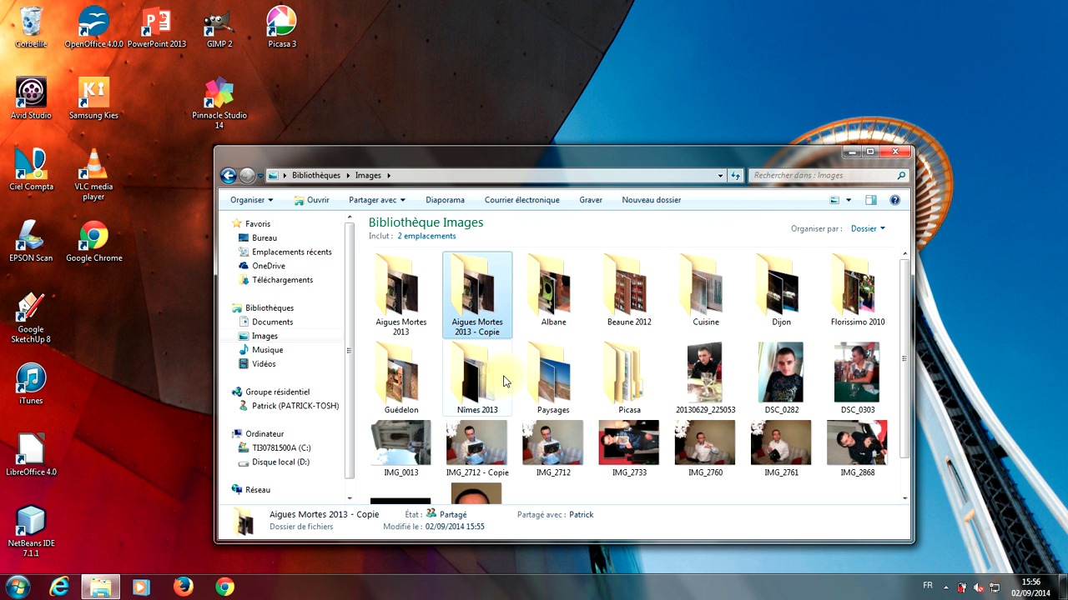
mouse_move(503, 380)
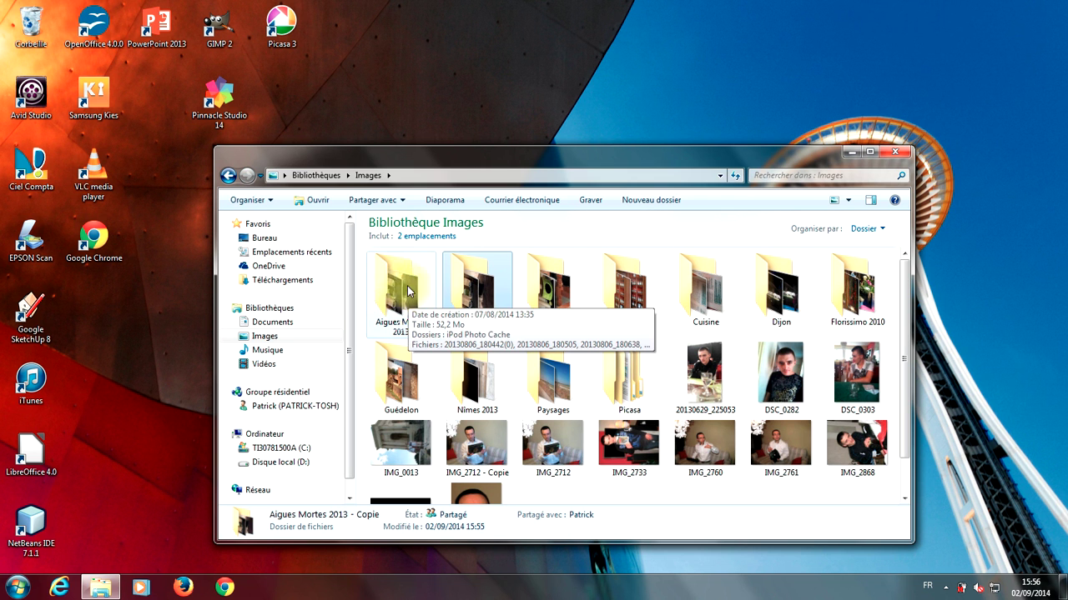
click(368, 175)
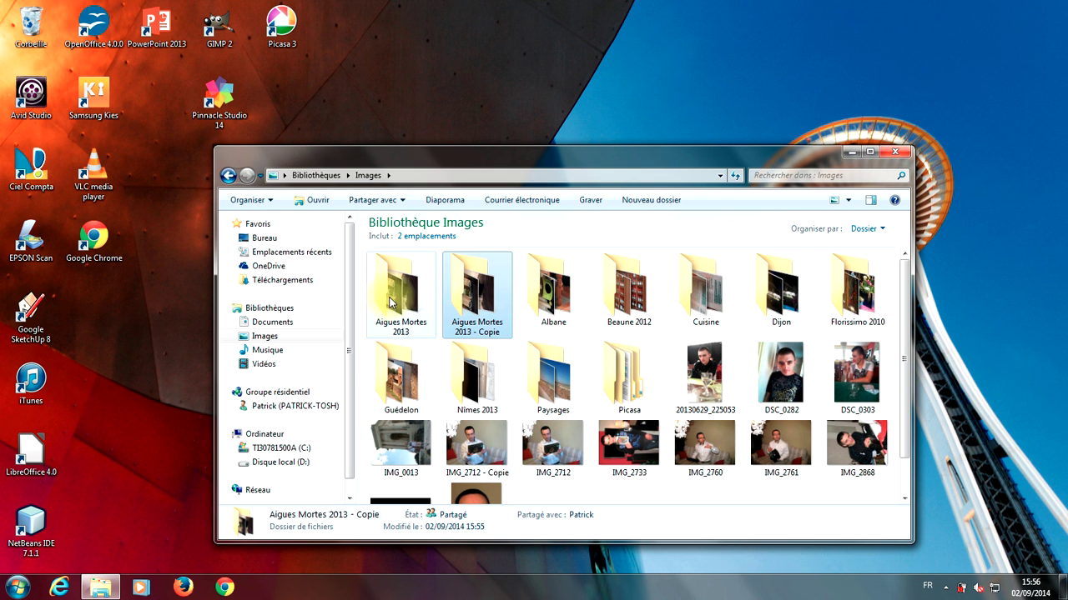
Step: Copy the Aigues Mortes 2013 folder from the Images library into the Musique library
mouse_move(388, 302)
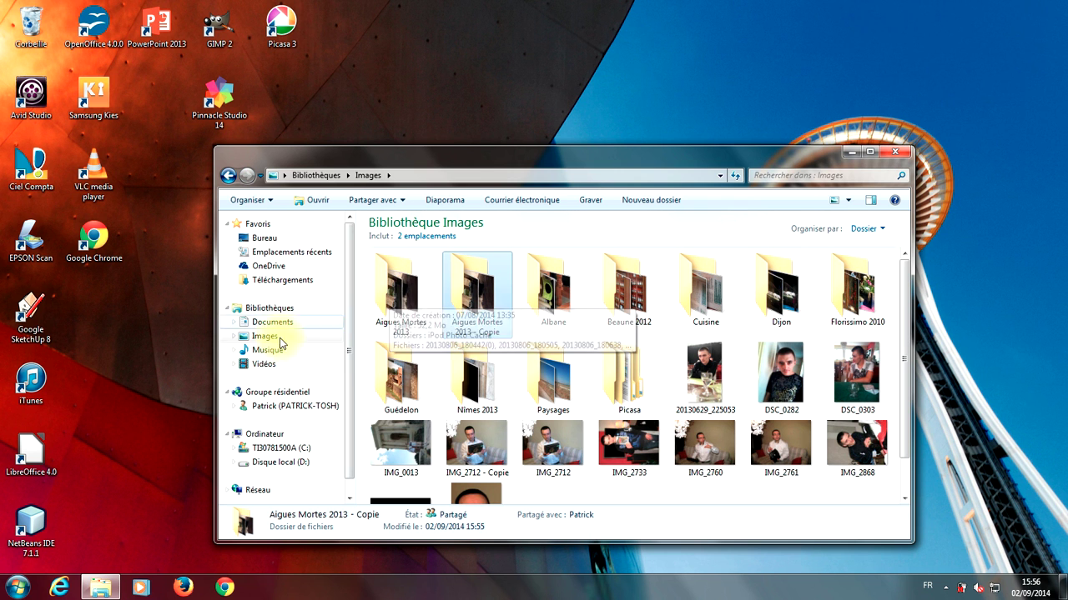
click(397, 308)
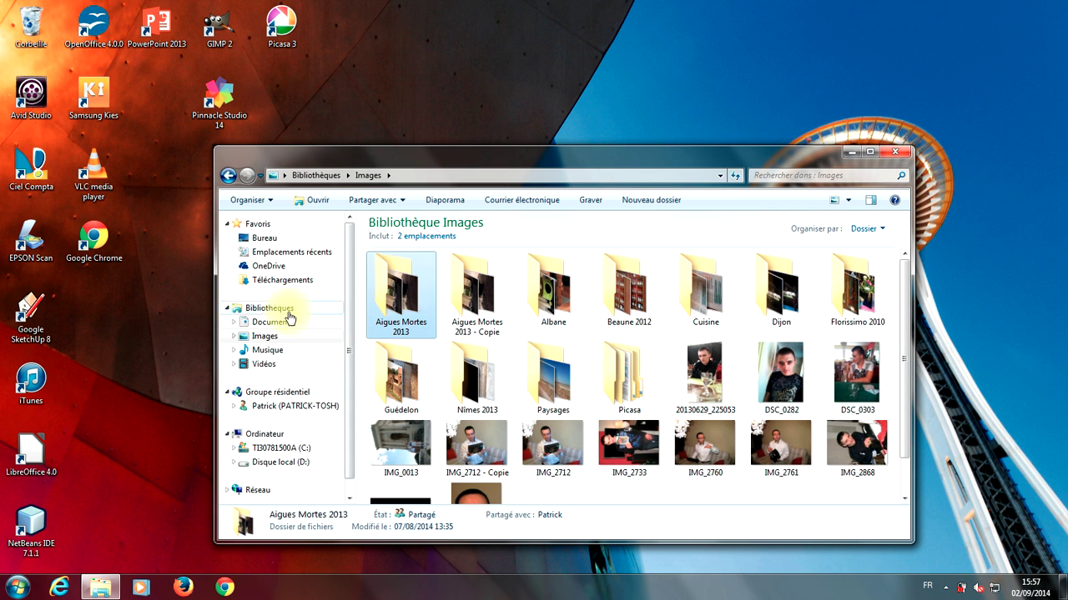
click(267, 350)
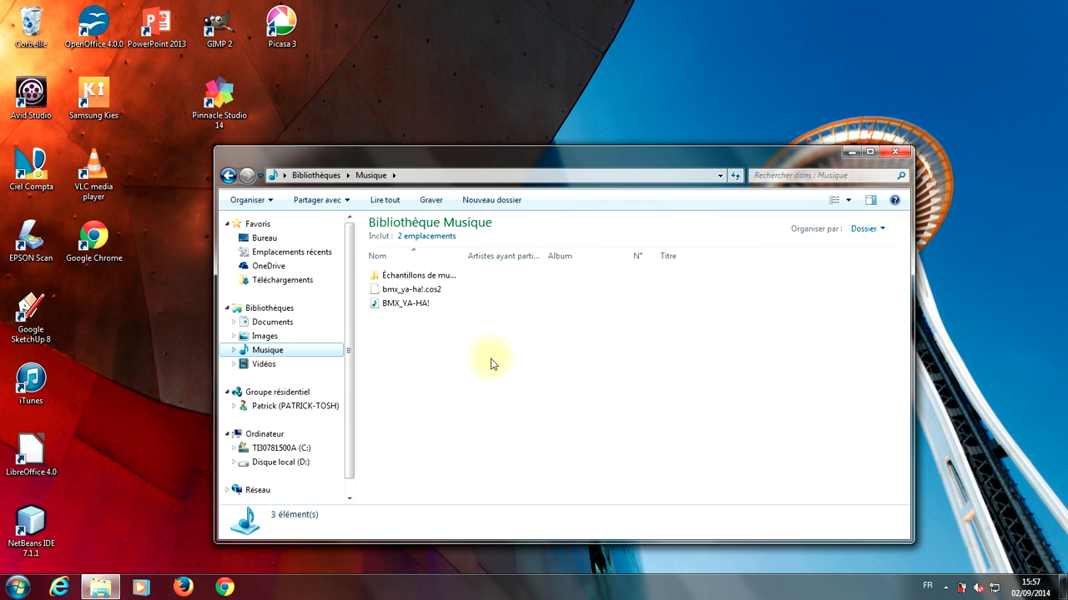
key(ctrl+v)
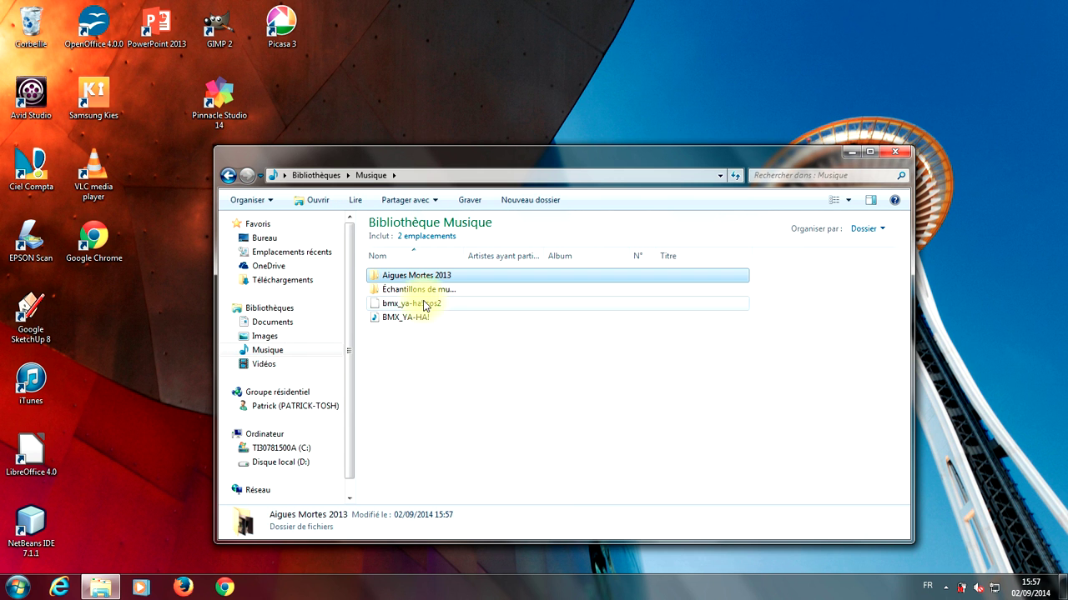
mouse_move(430, 279)
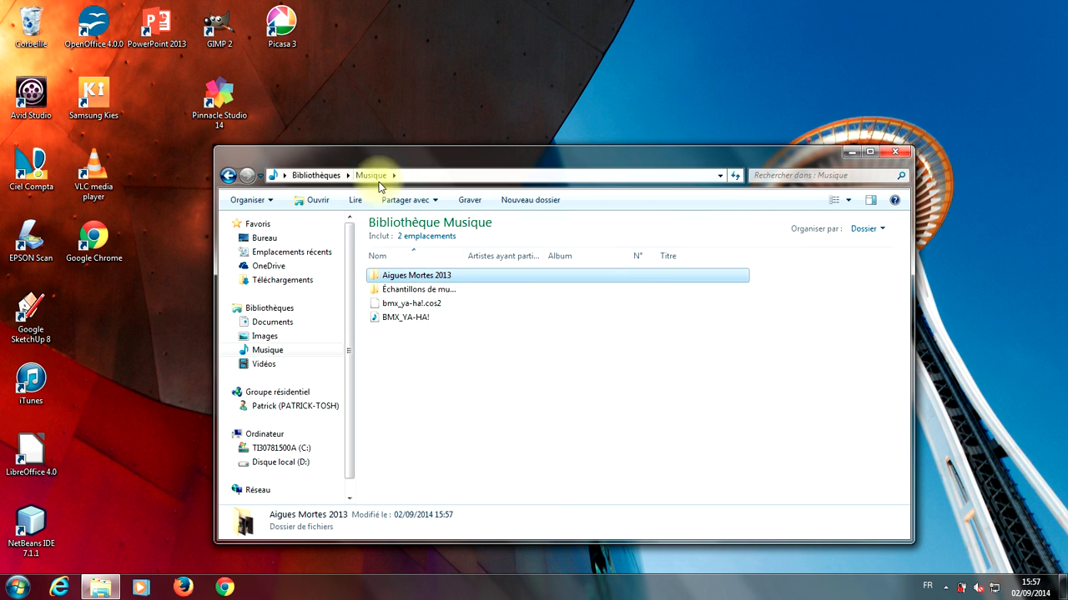
Step: Return to the Images library and show the context options of IMG_0013 without choosing any
click(273, 337)
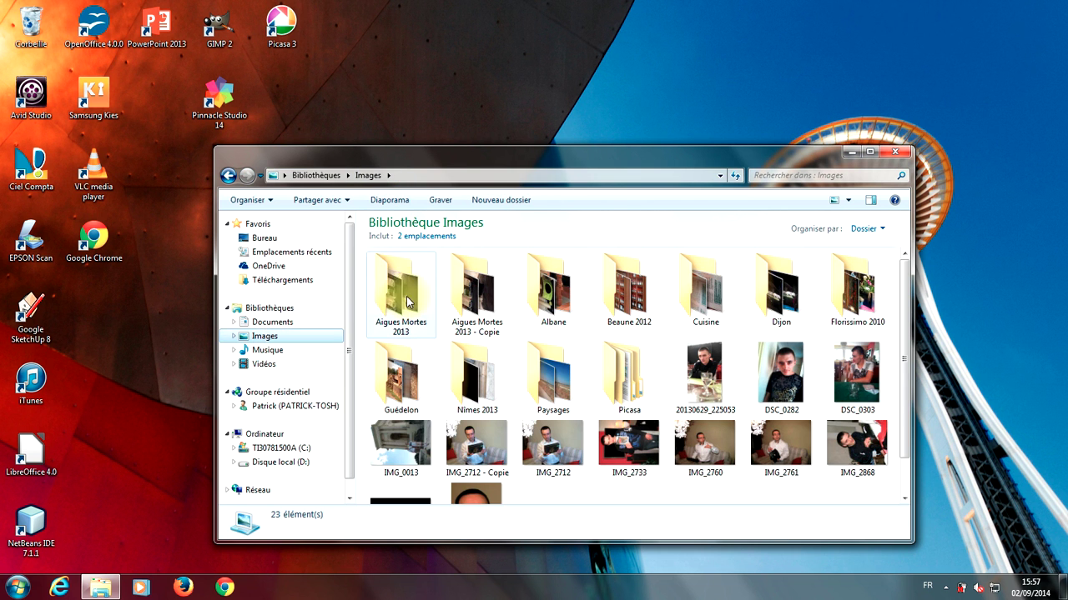
mouse_move(400, 323)
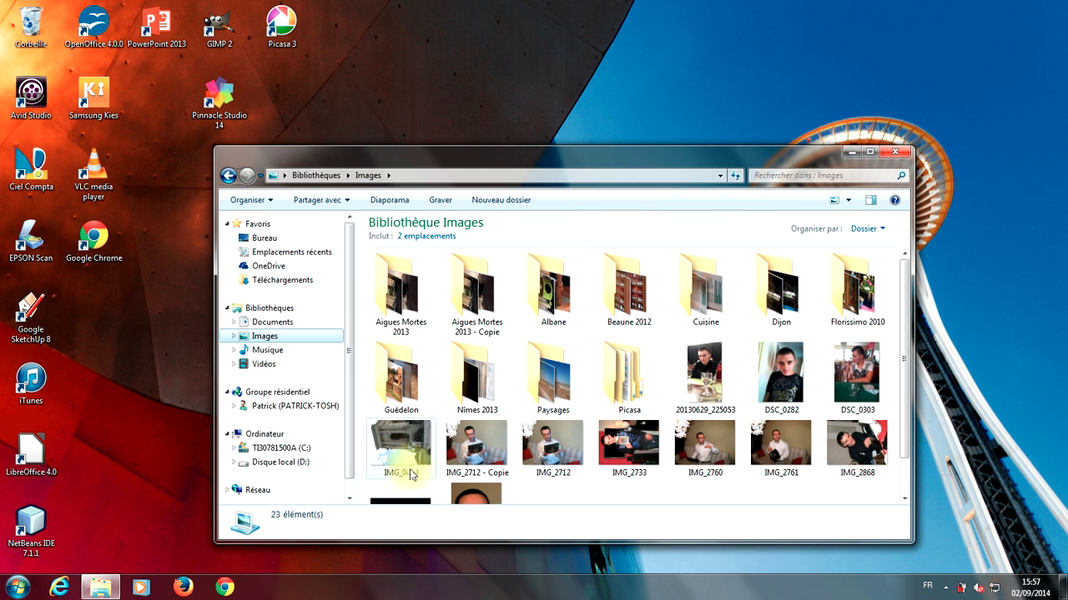
mouse_move(398, 440)
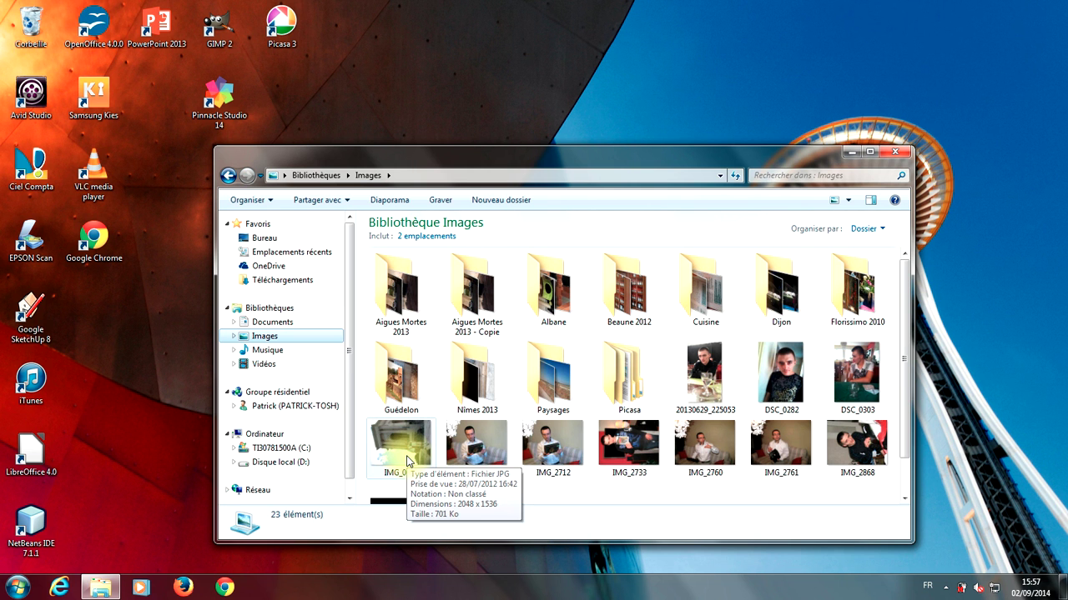
right_click(405, 443)
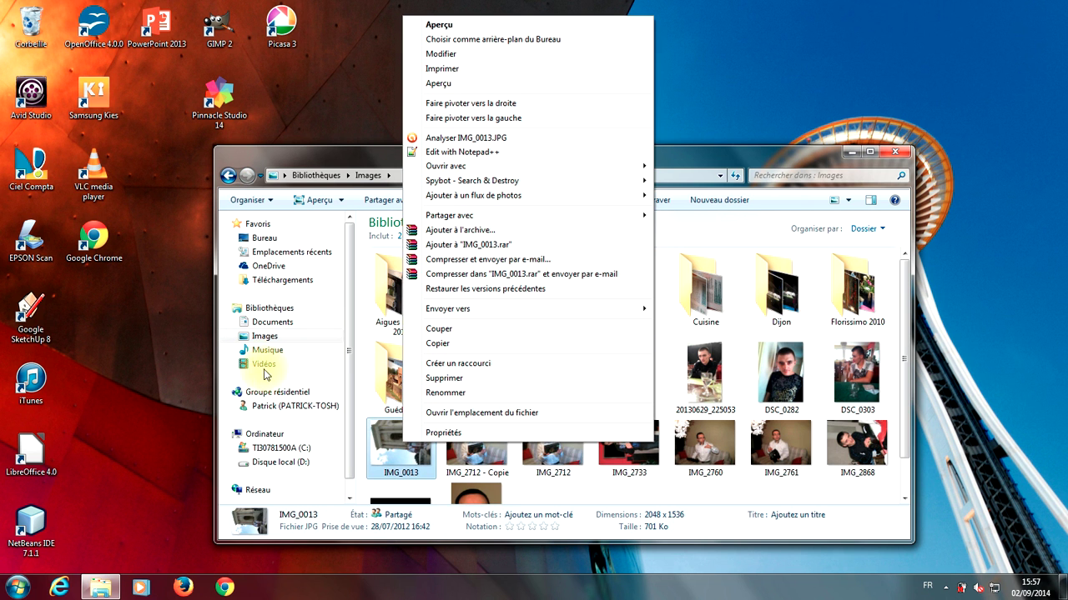
click(655, 491)
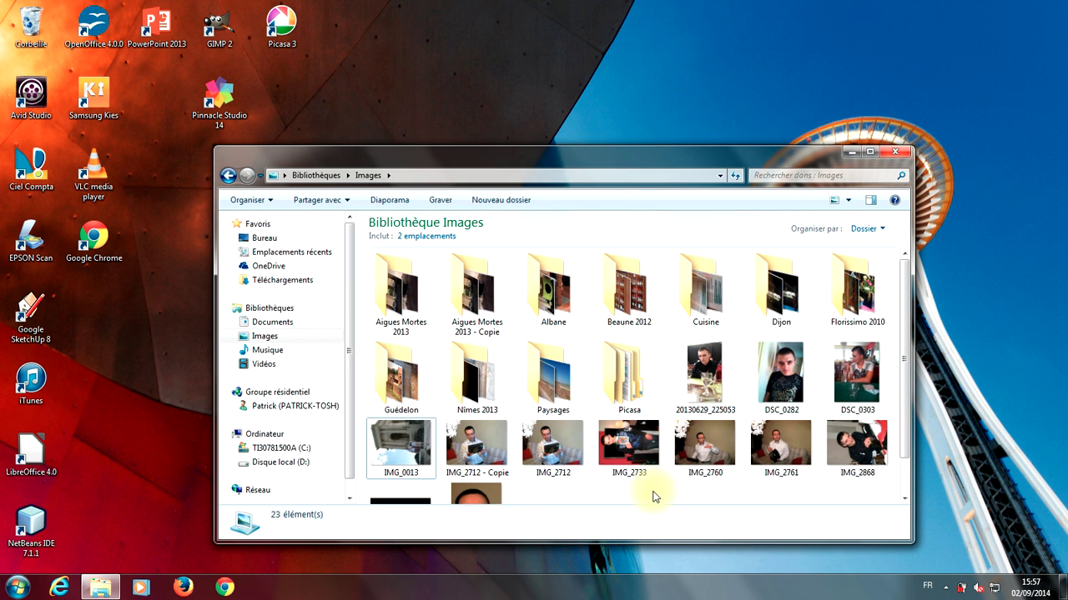
Step: Move the IMG_0013 photo from the Images library into the Musique library by cutting and pasting it
click(404, 454)
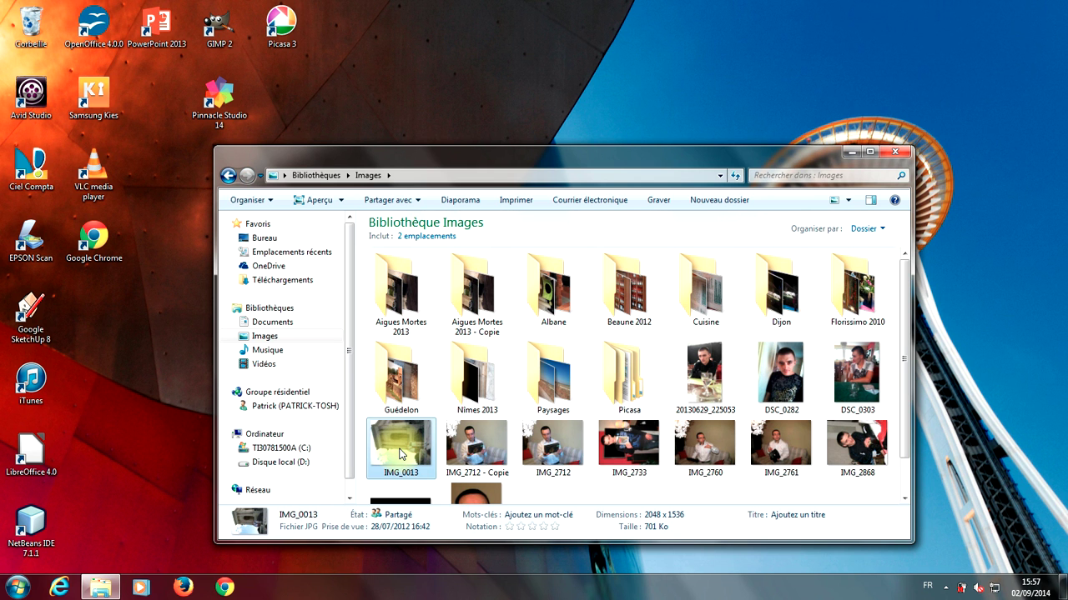
key(ctrl+x)
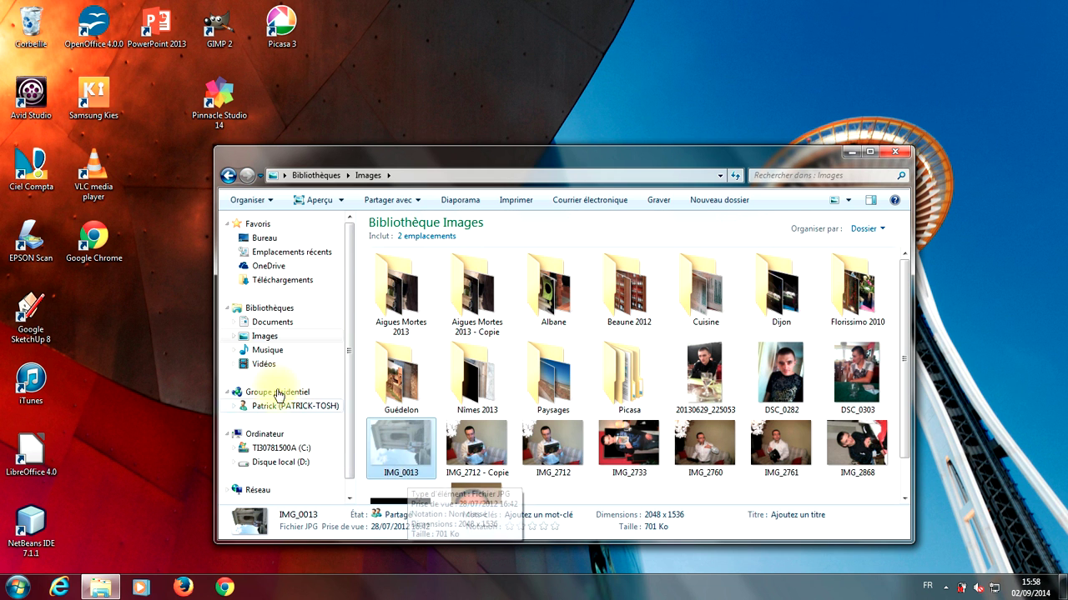
click(266, 352)
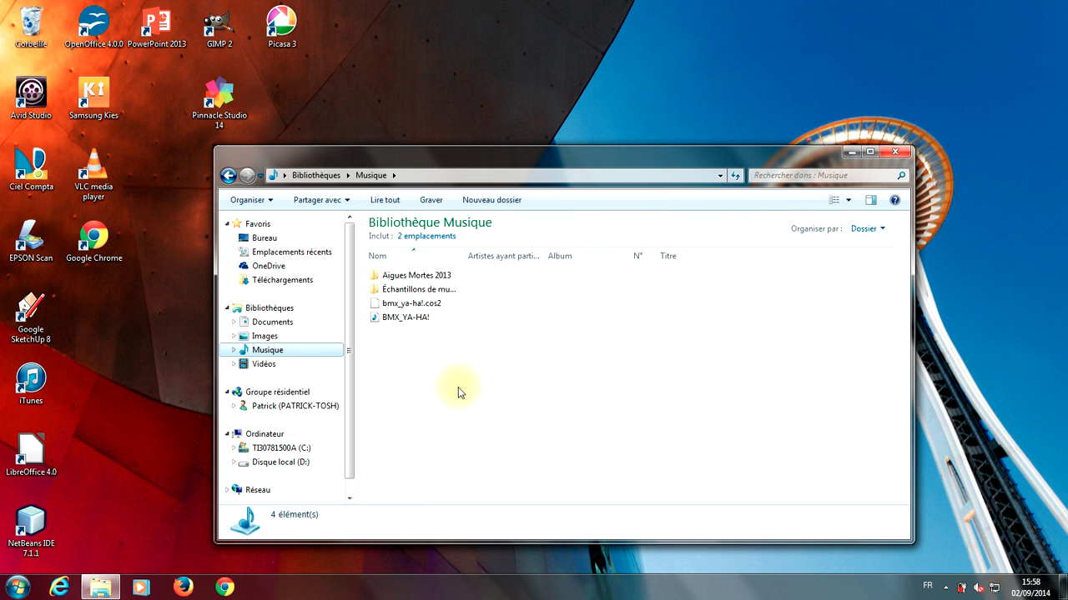
key(ctrl+v)
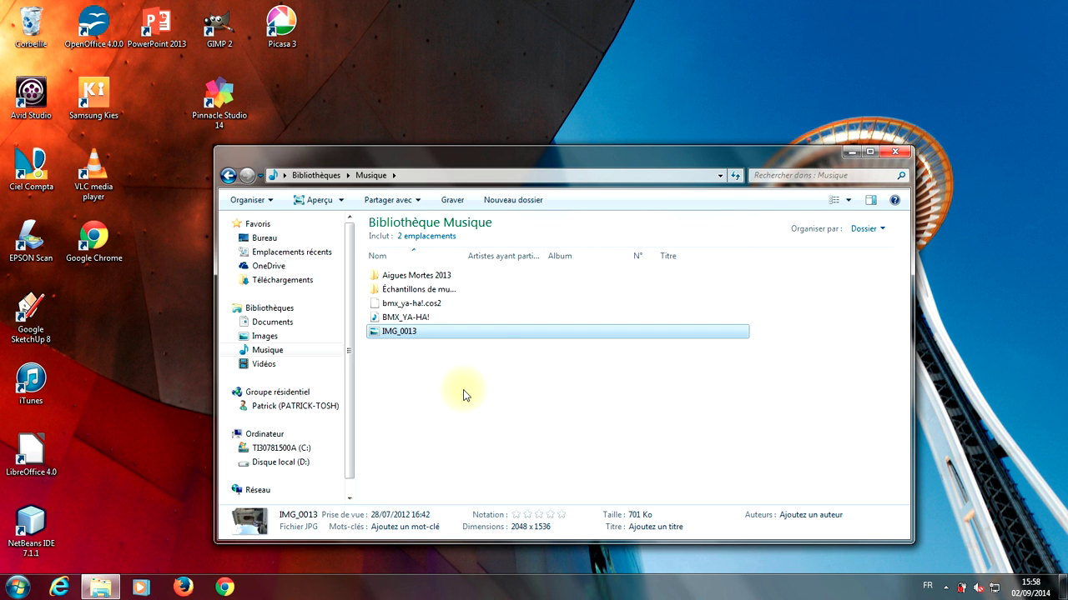
Step: Rename the IMG_0013 photo in the Musique library as Monument
key(F2)
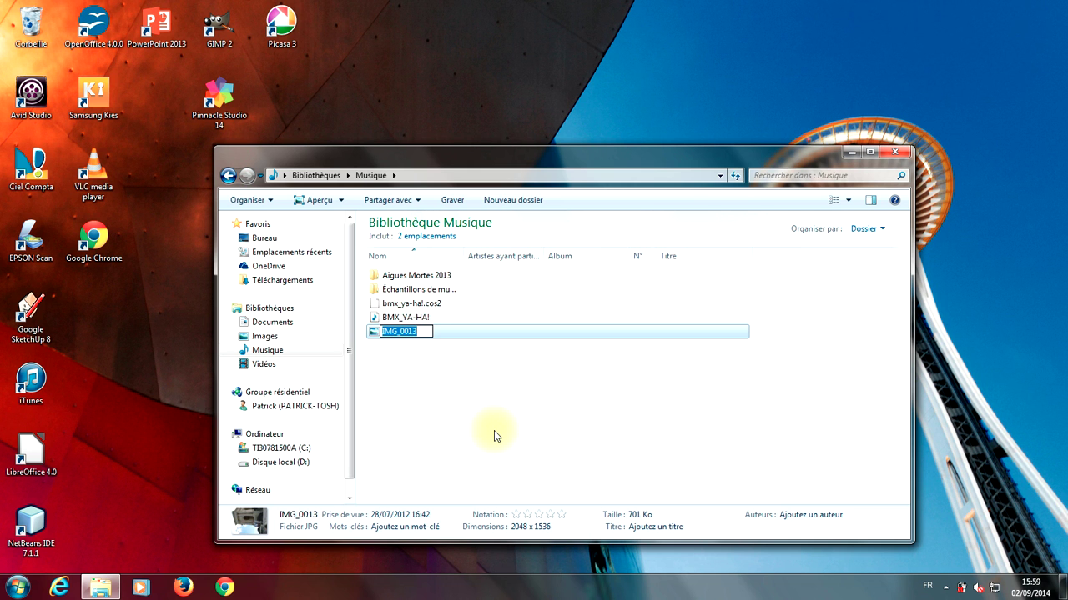
text(Monument)
key(Return)
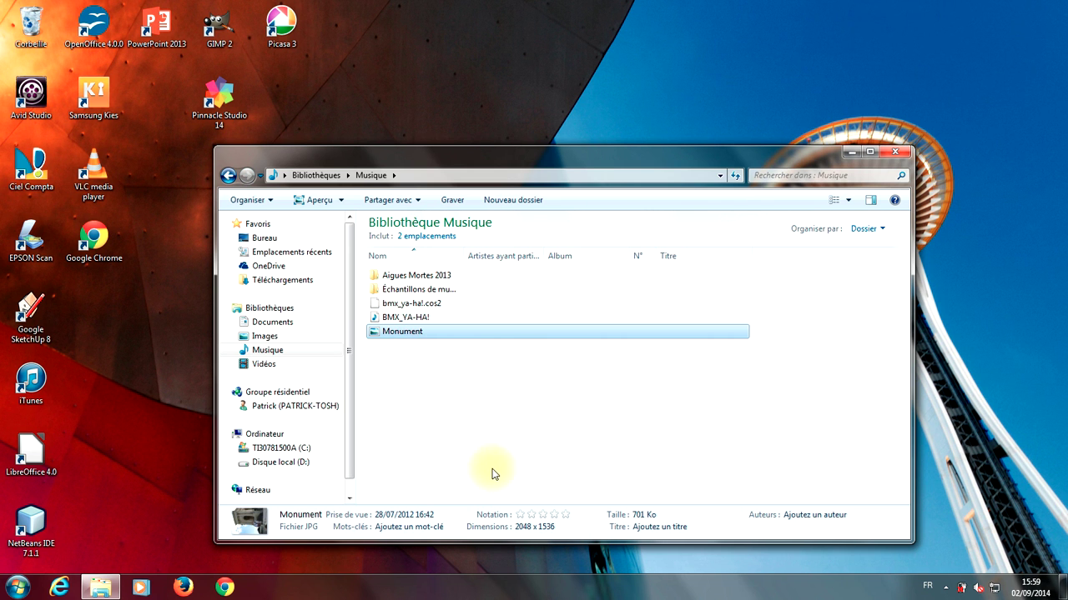
Step: Rename the Aigues Mortes 2013 folder in the Musique library as Vacances 2013
click(427, 277)
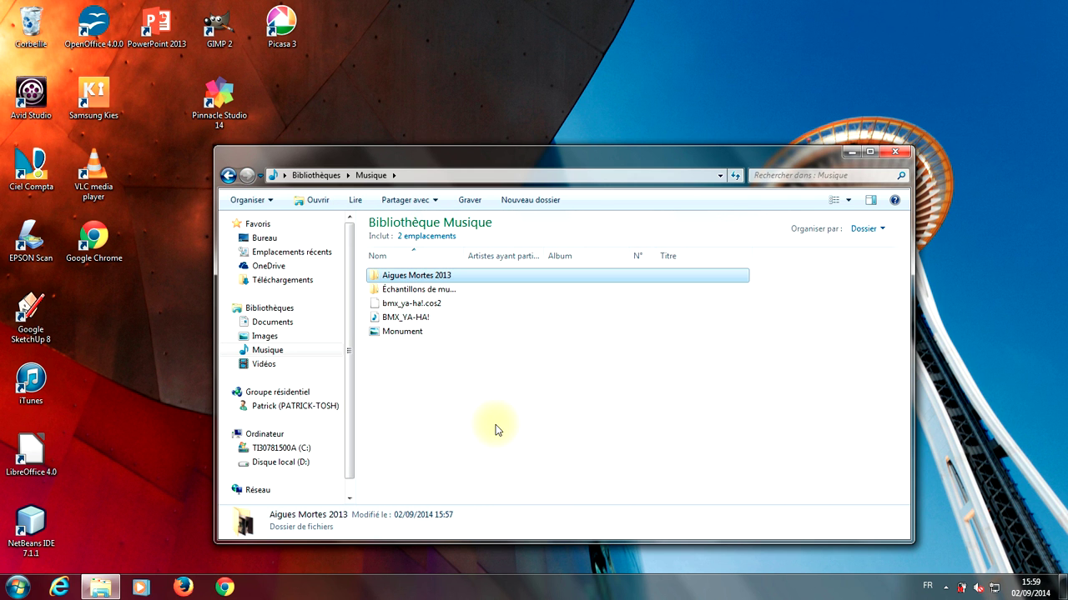
key(F2)
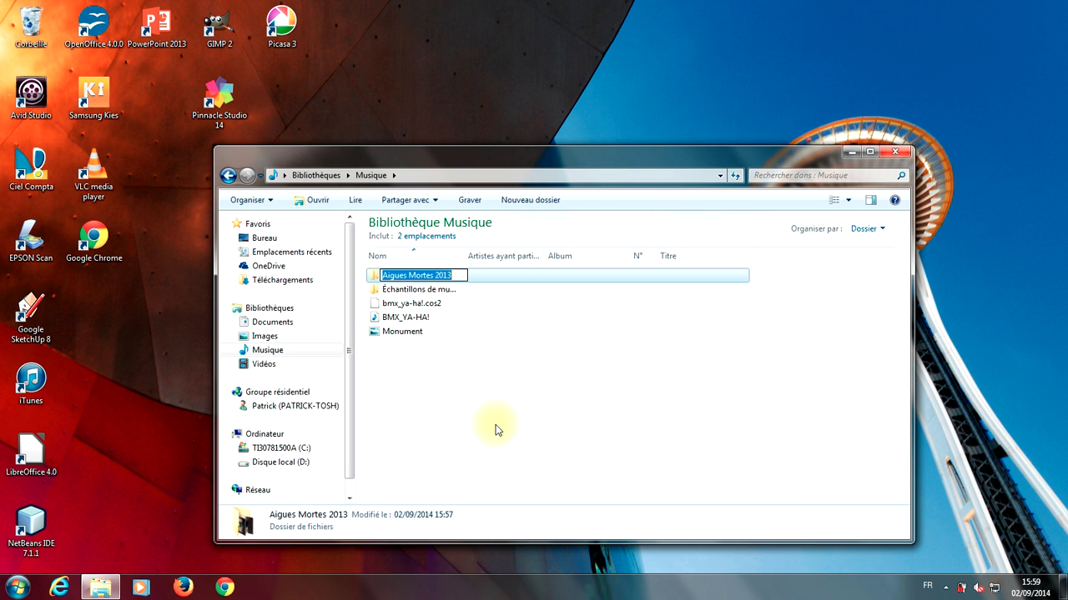
text(Vacan)
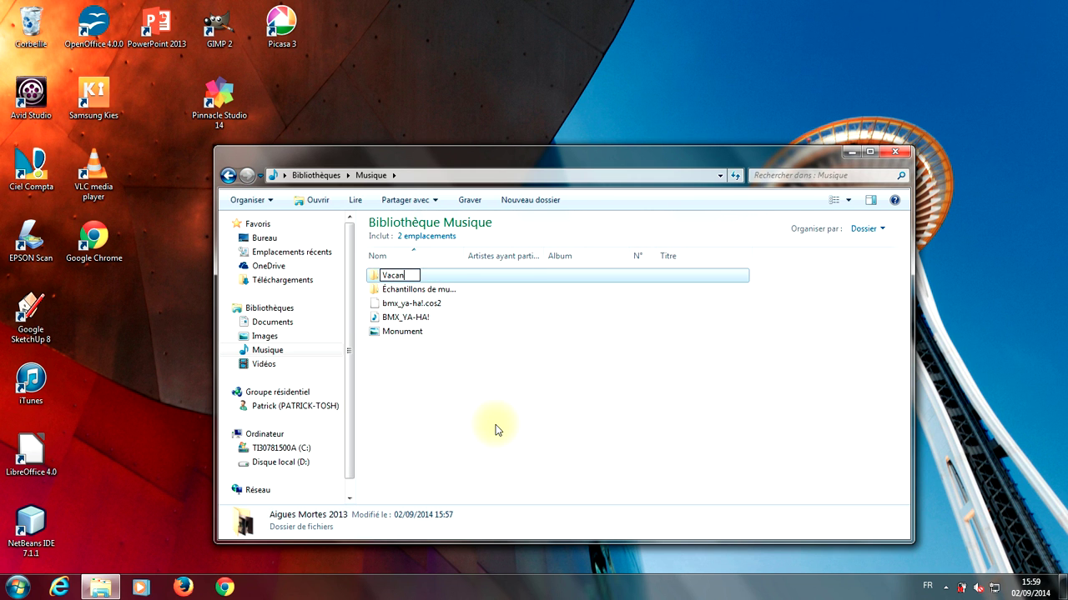
text(ces 2013)
key(Return)
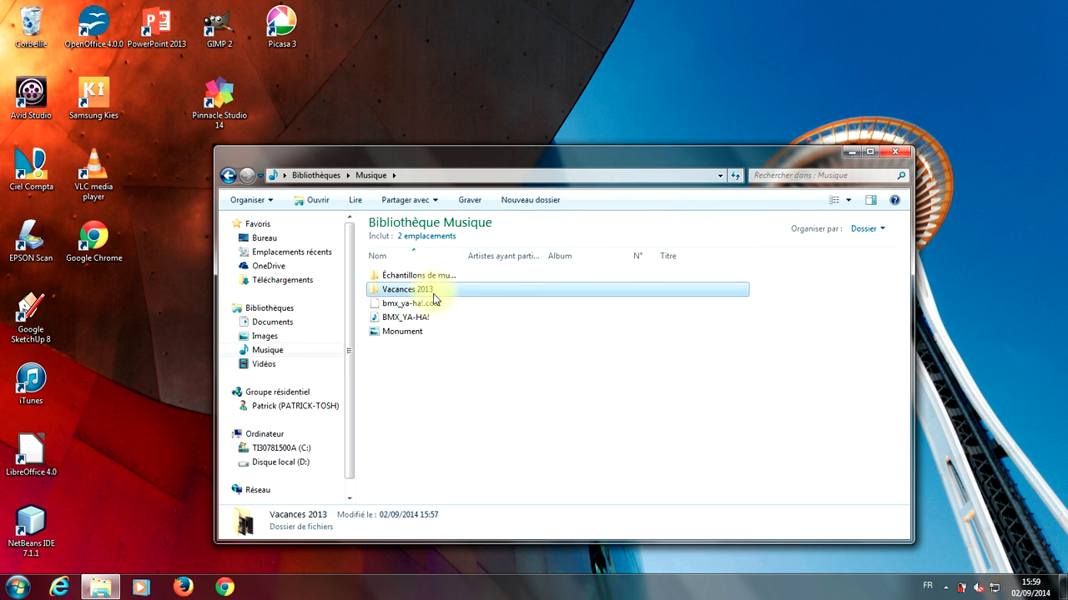
Step: Request sending the Vacances 2013 folder to the recycle bin but decline it, and delete the folder permanently instead
key(Delete)
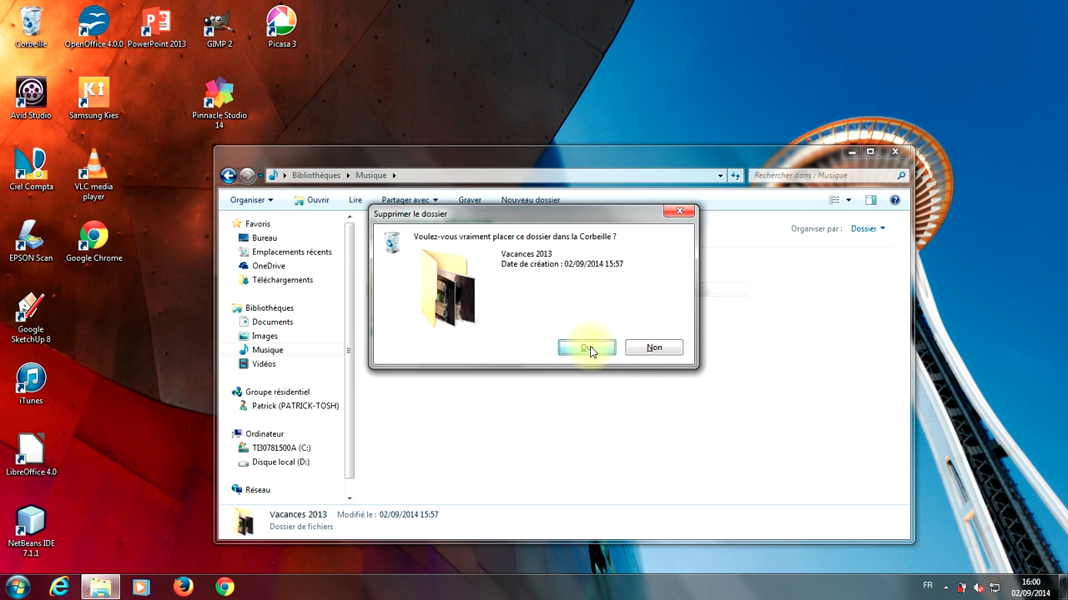
click(653, 349)
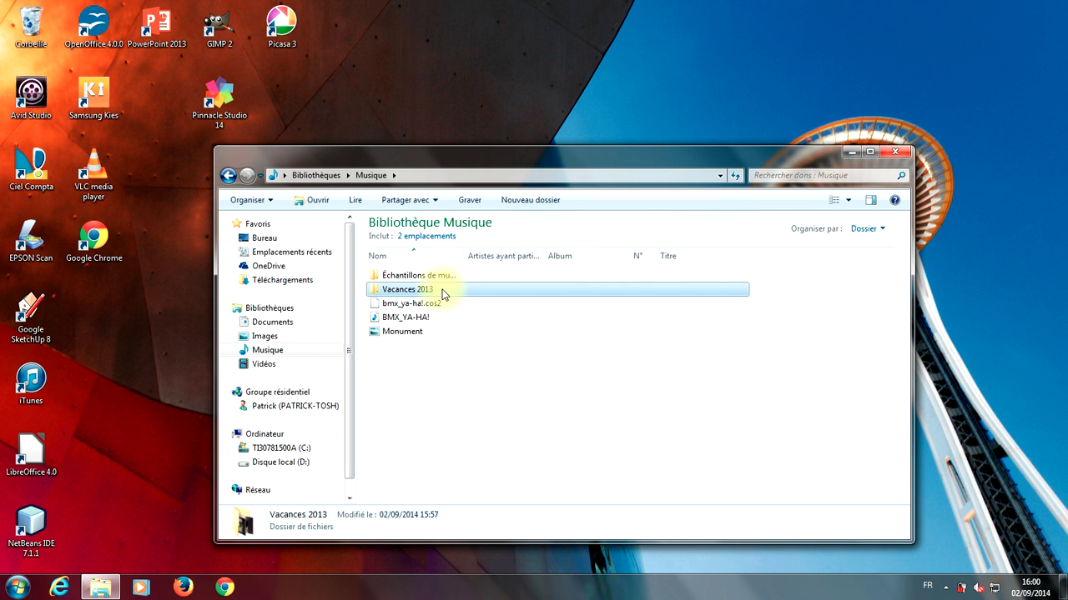
mouse_move(443, 293)
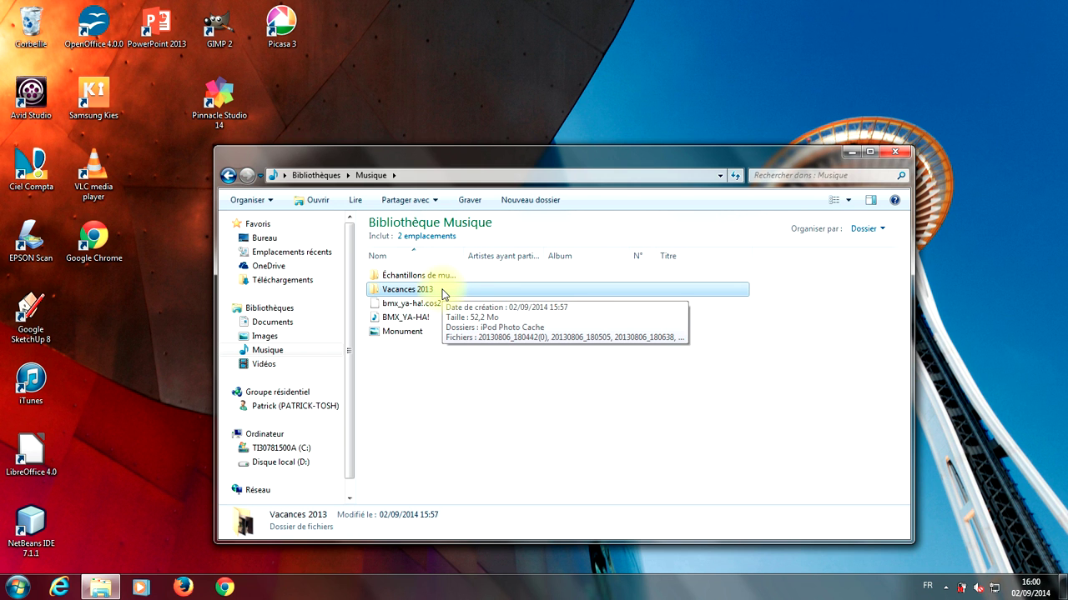
key(shift+Delete)
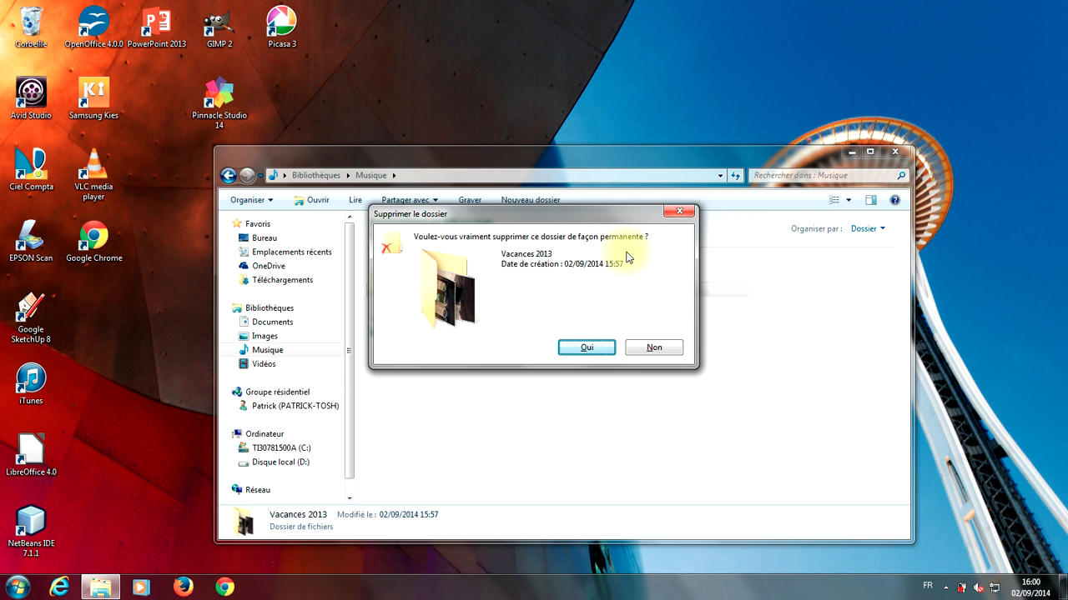
click(588, 347)
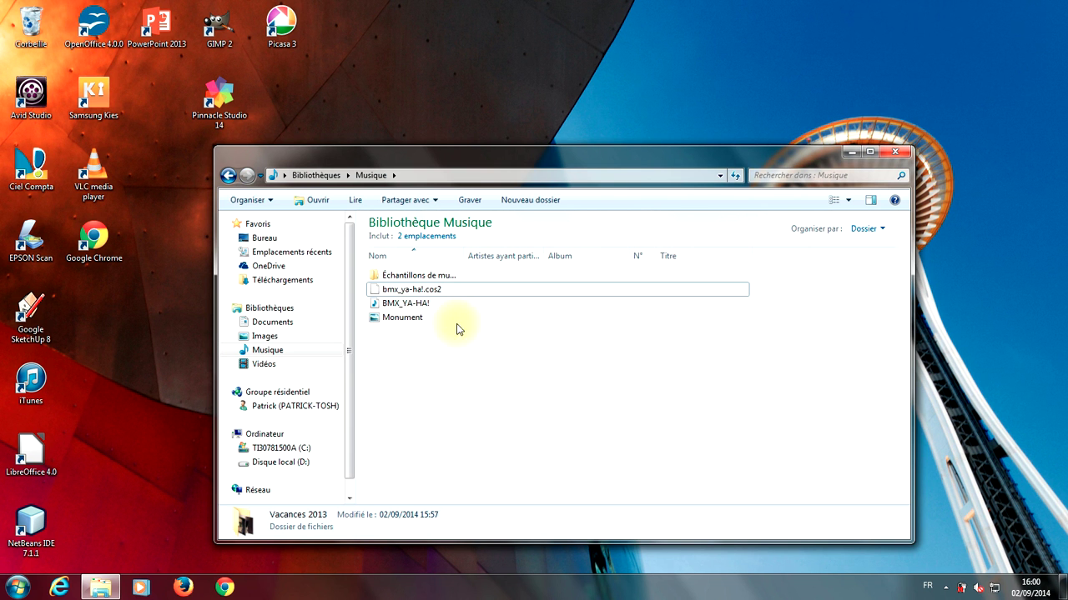
Step: Request sending the Monument photo to the recycle bin but decline it, and delete the photo permanently instead
click(423, 322)
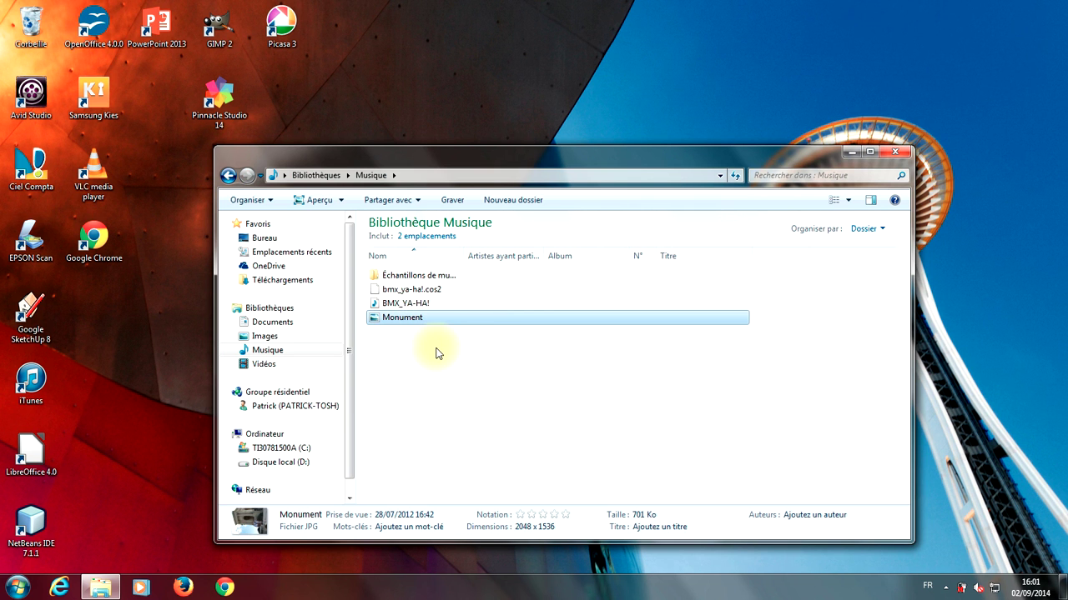
key(Delete)
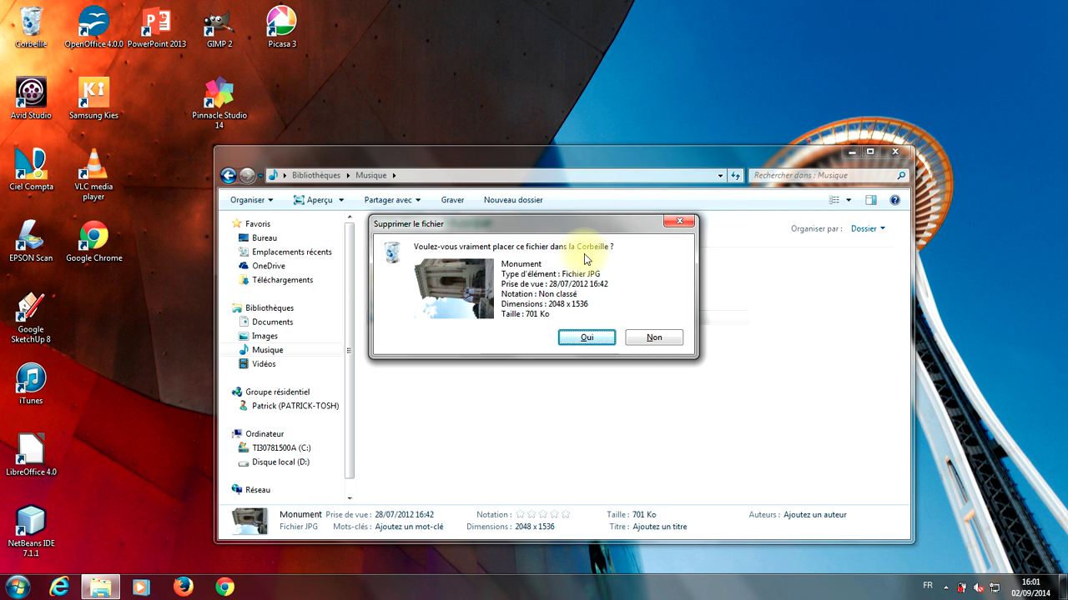
click(652, 338)
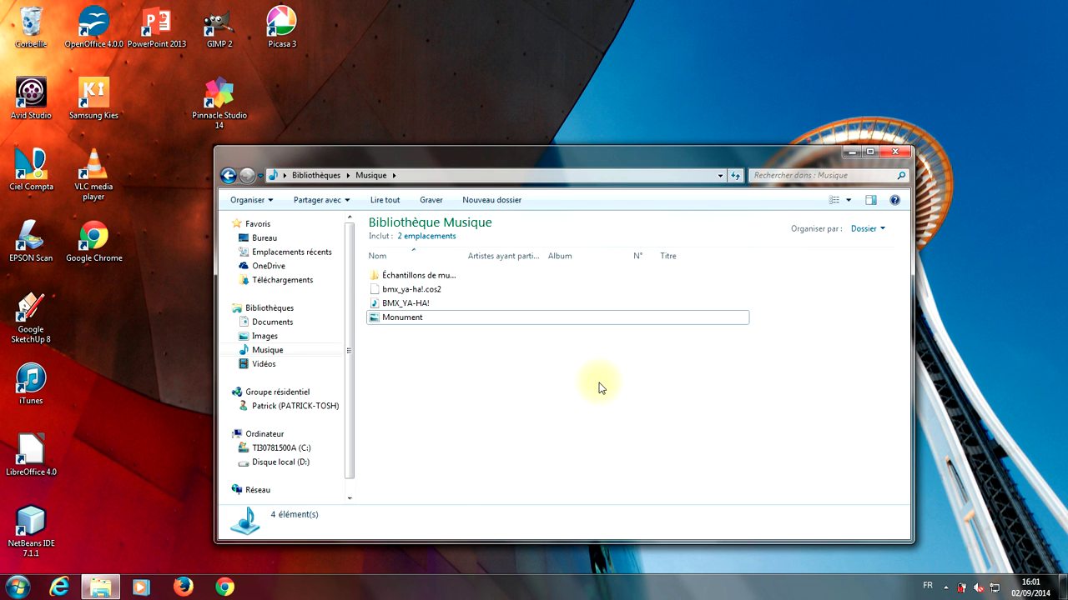
click(491, 320)
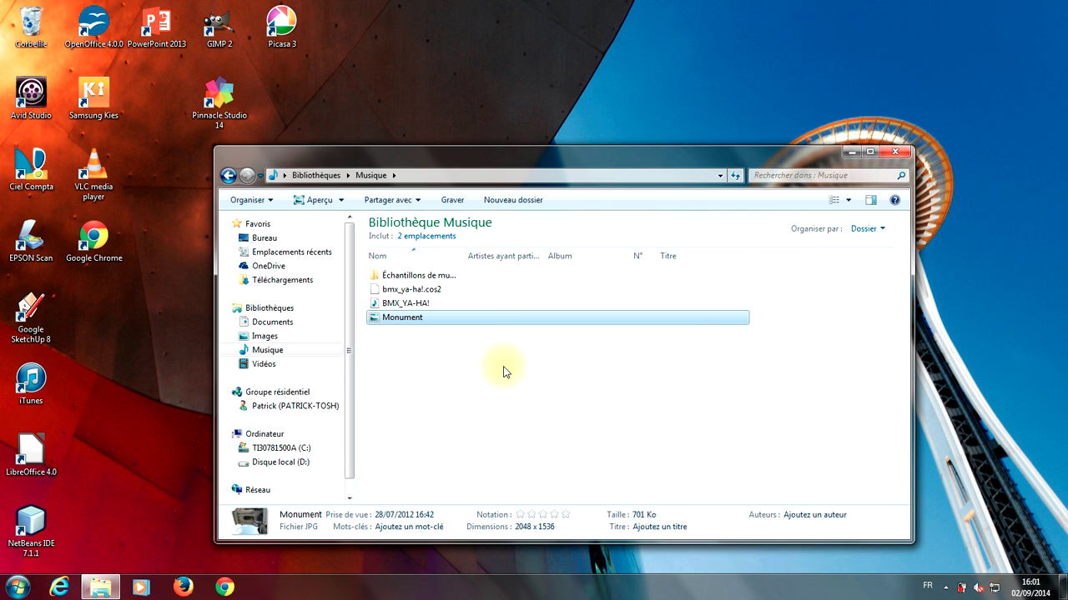
key(shift+Delete)
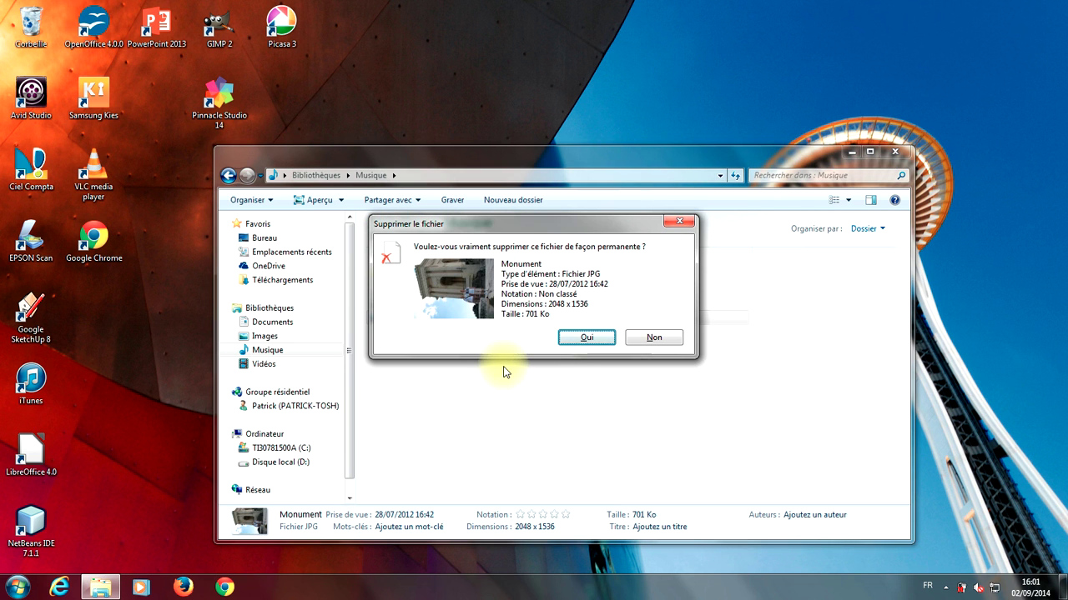
click(584, 341)
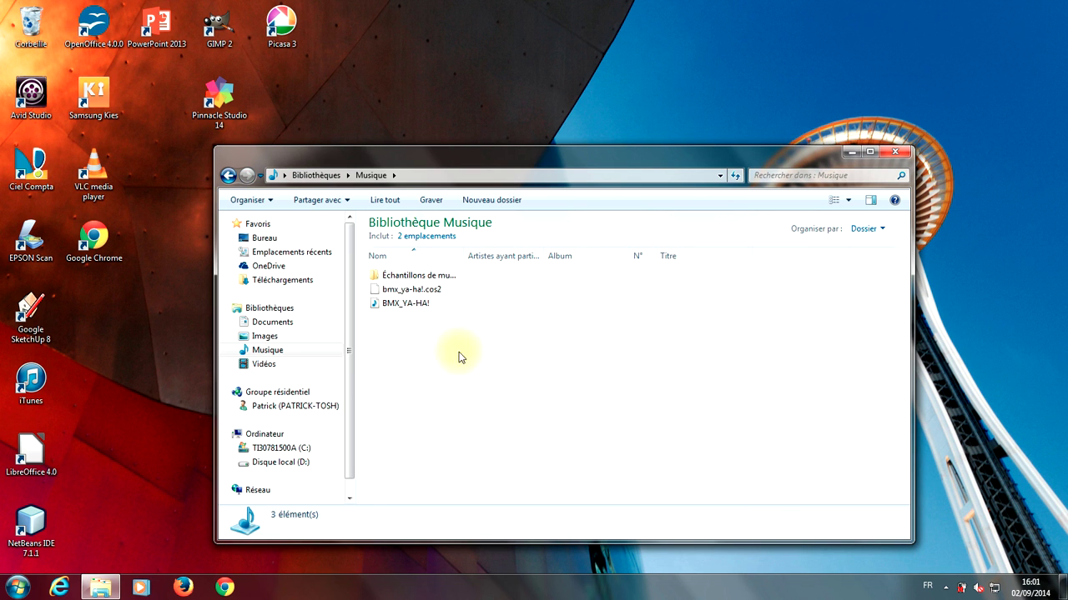
Step: Open the Images library, select every item from photo 20130629_225053 through IMG_2868 as one continuous range, and clear the selection
click(267, 340)
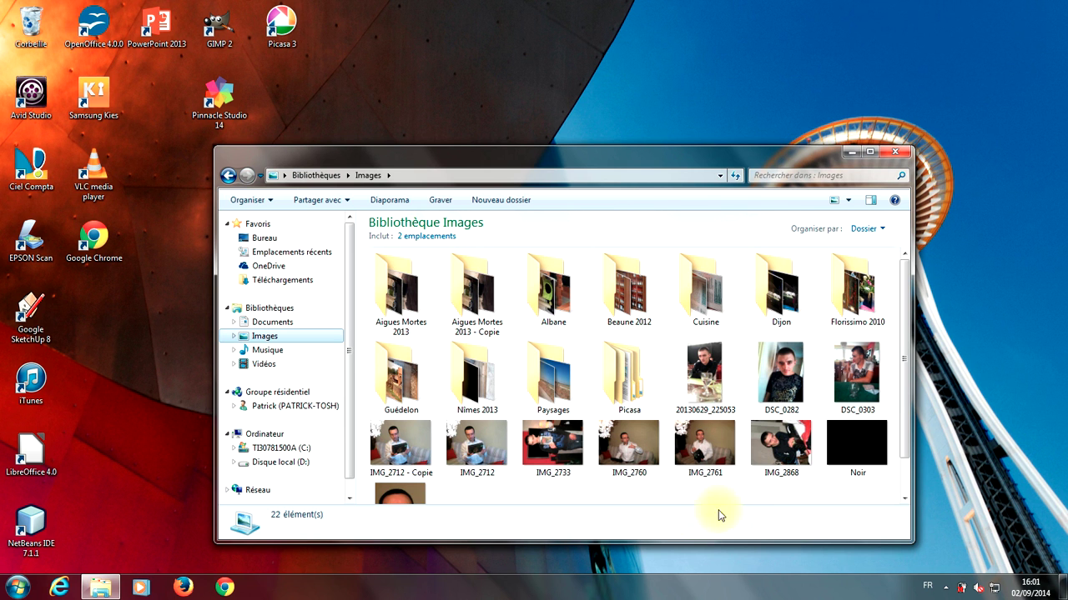
click(709, 380)
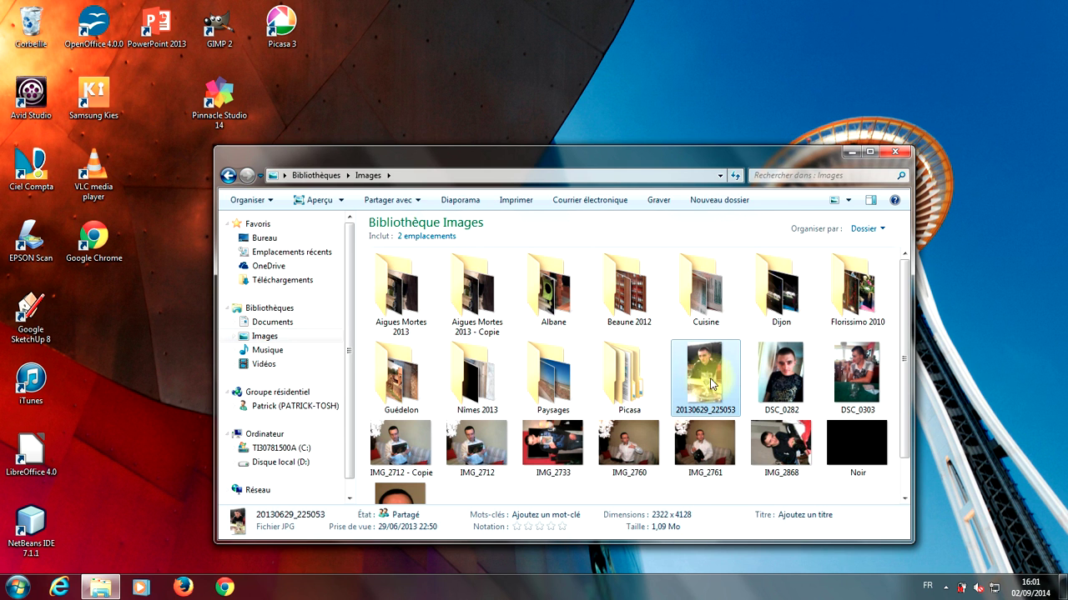
click(776, 442)
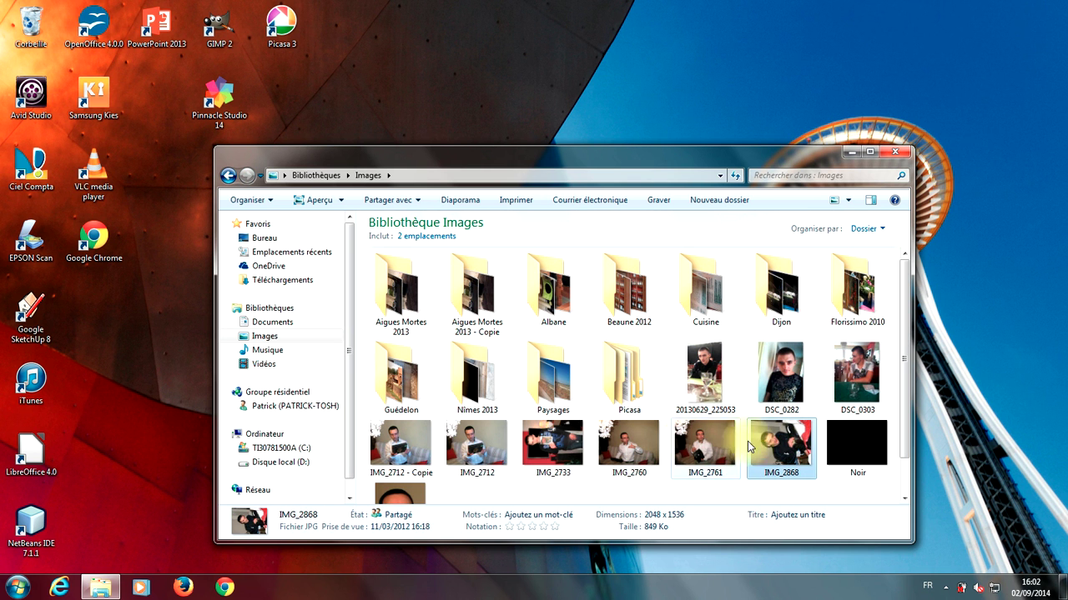
click(699, 367)
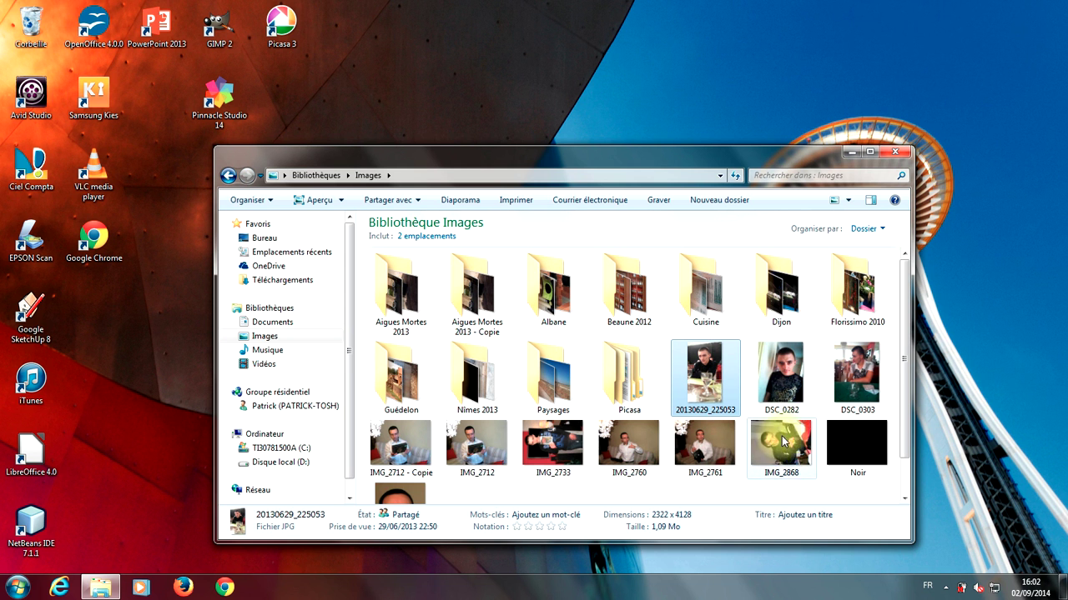
mouse_move(793, 455)
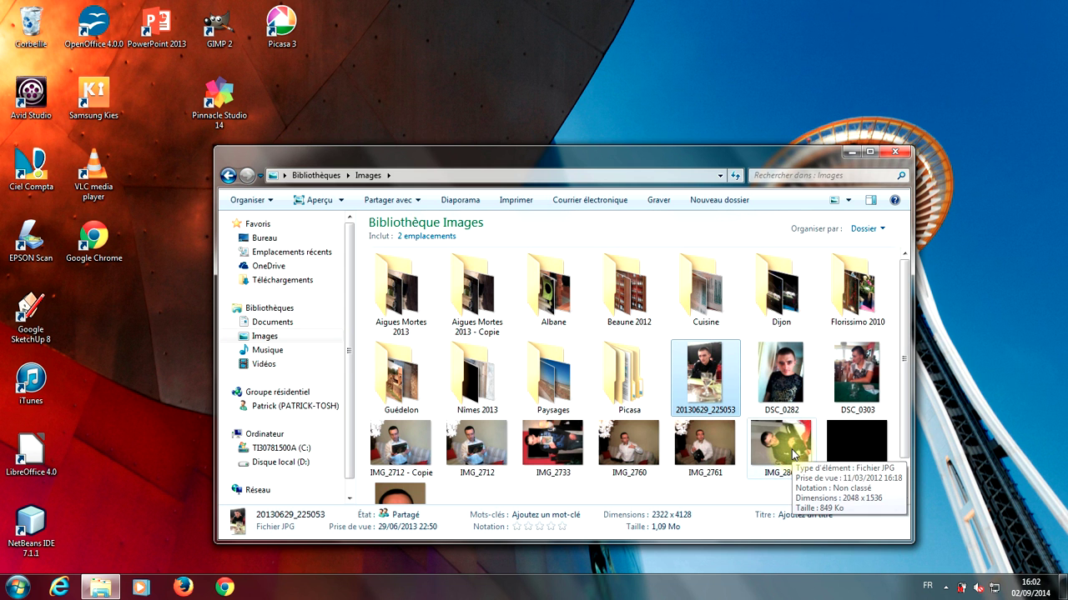
shift+click(793, 454)
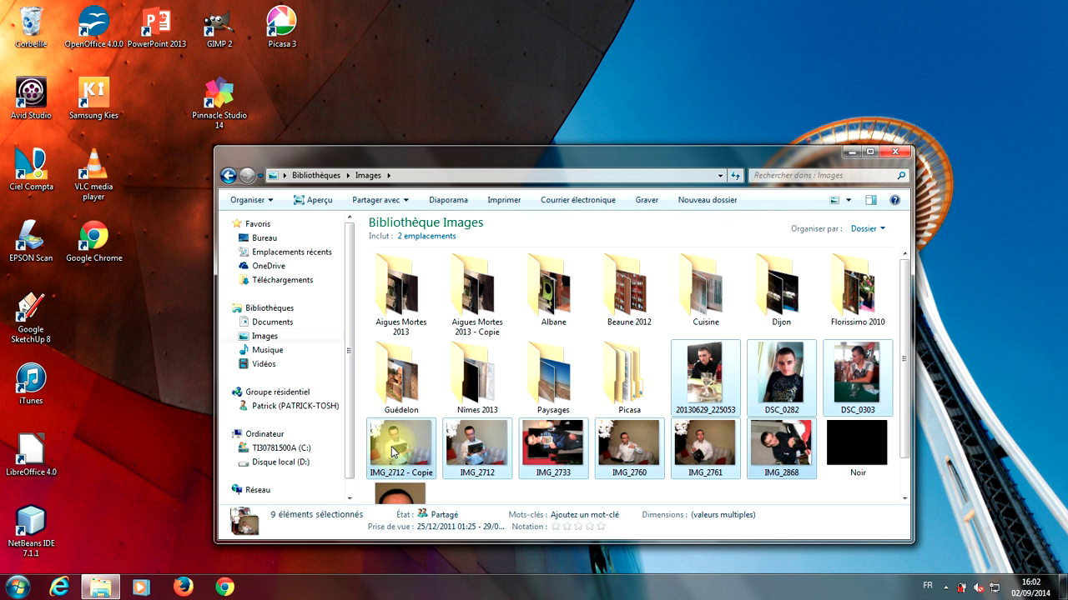
click(745, 491)
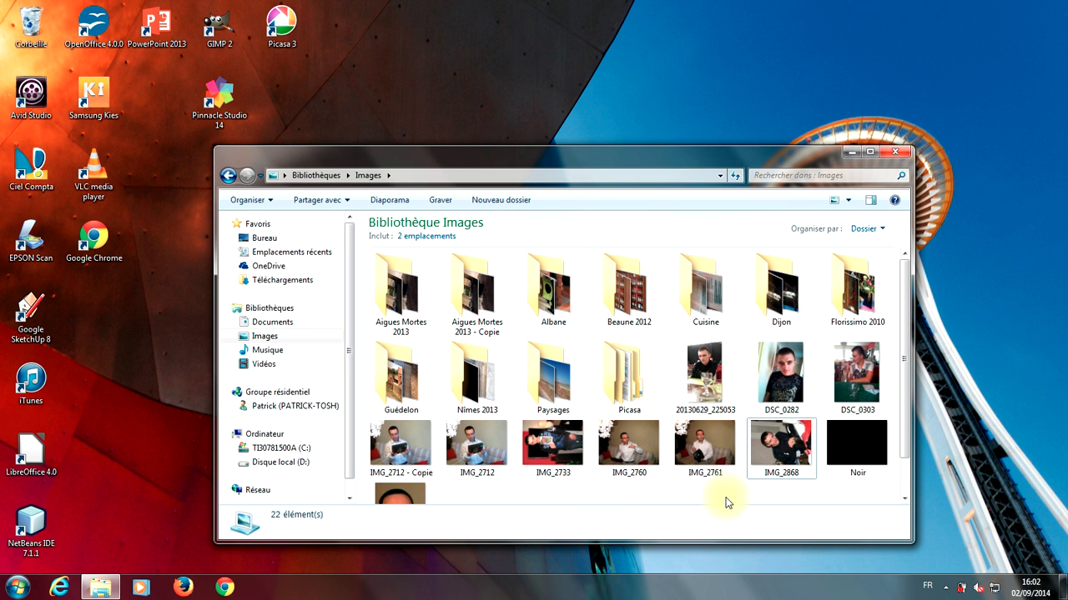
Step: Select the non-adjacent Albane folder, Picasa folder and Noir image together in the Images library, and clear the selection
click(532, 292)
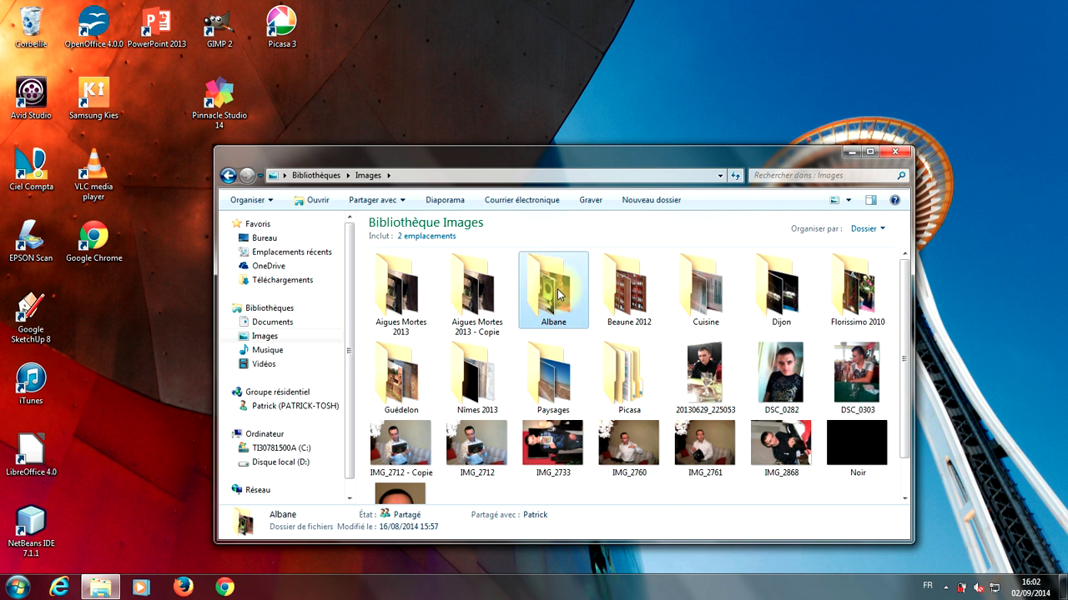
click(631, 381)
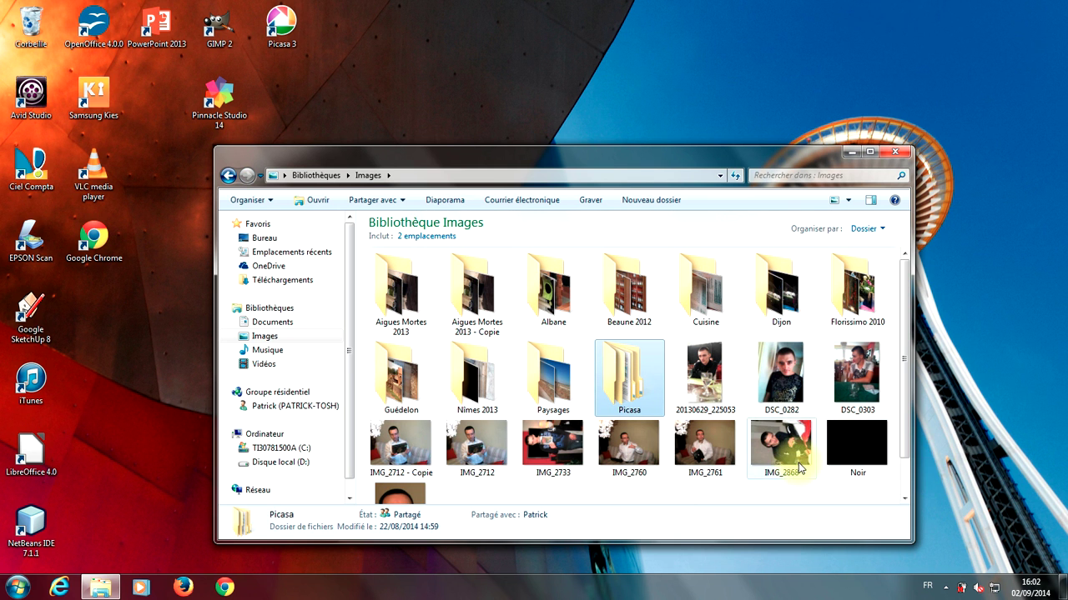
click(557, 292)
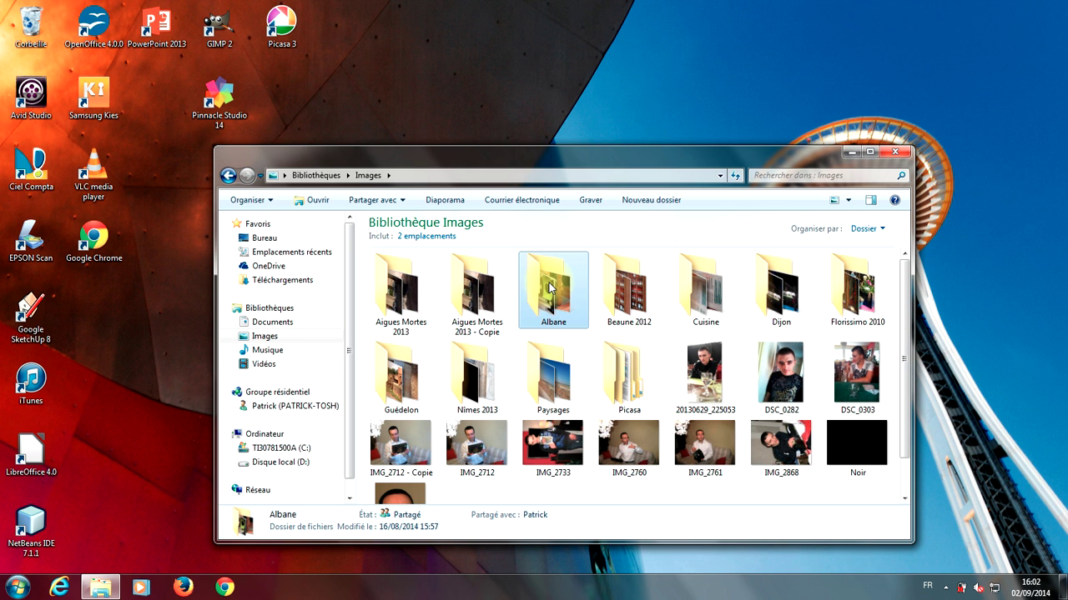
ctrl+click(627, 372)
ctrl+click(862, 433)
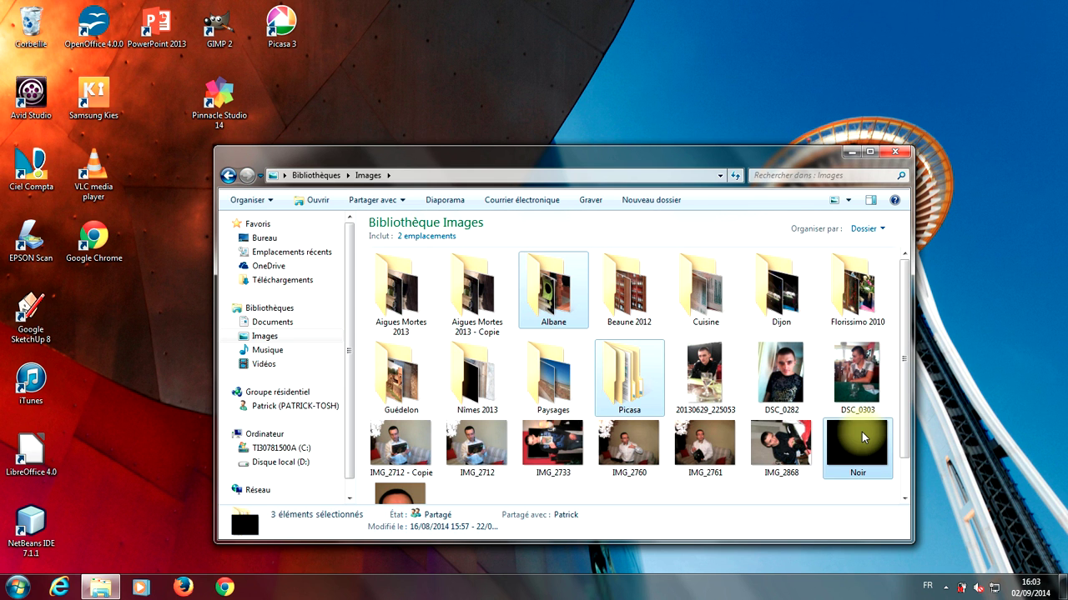
click(731, 489)
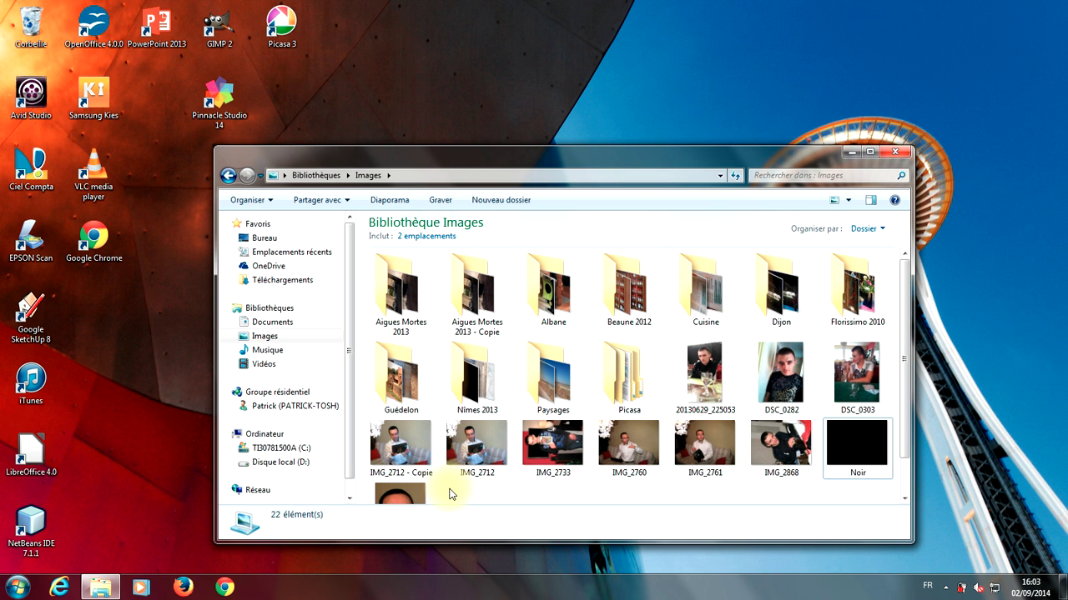
Step: Move the Images window up slightly, snap it to the left half and the right half of the screen, maximize it and restore it
drag(506, 163, 513, 111)
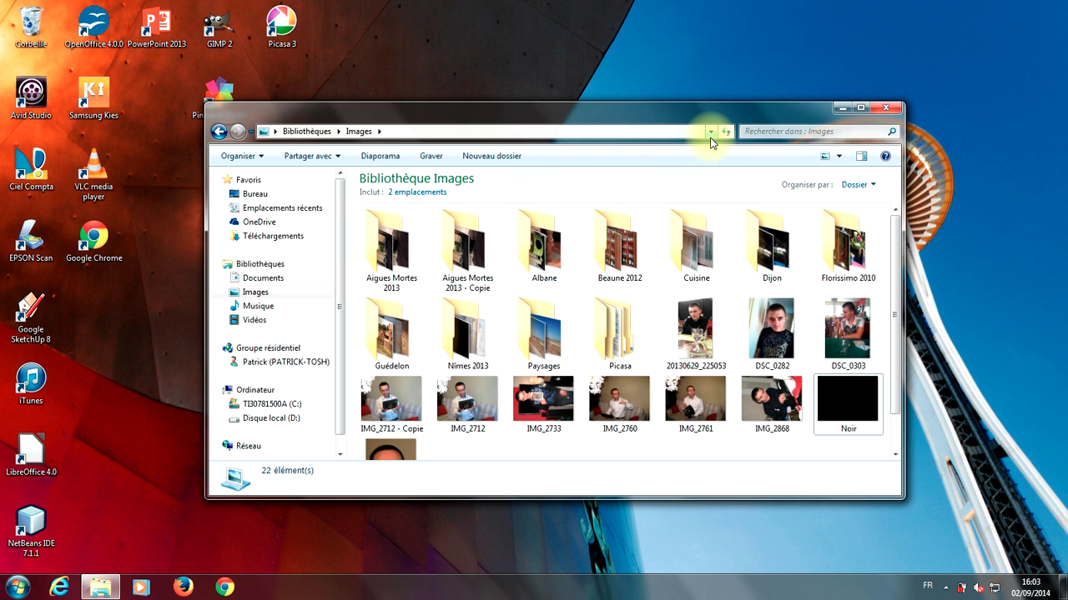
key(super+Left)
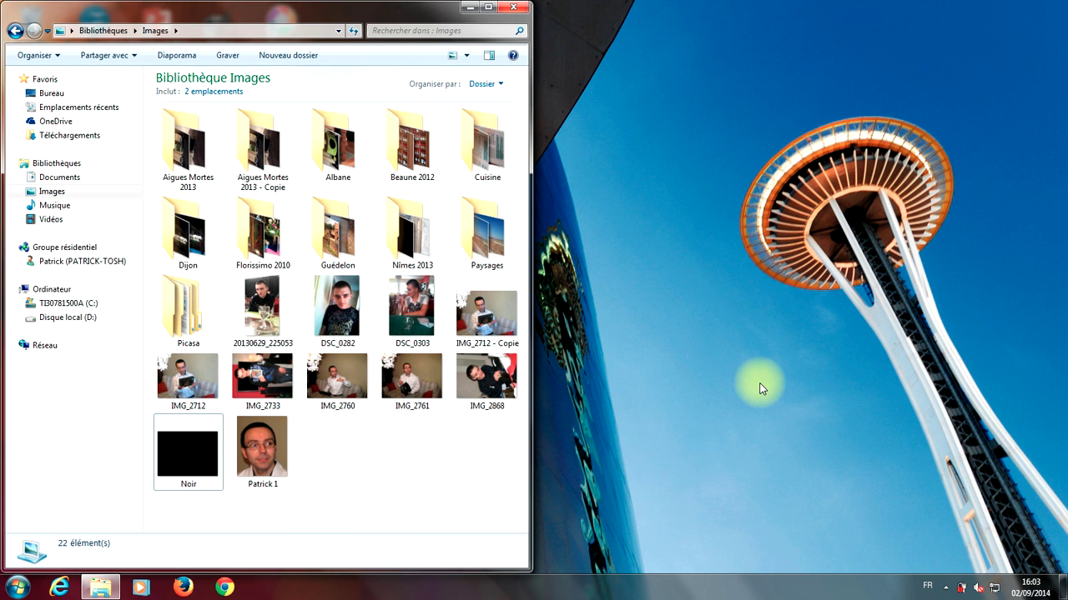
key(super+Right)
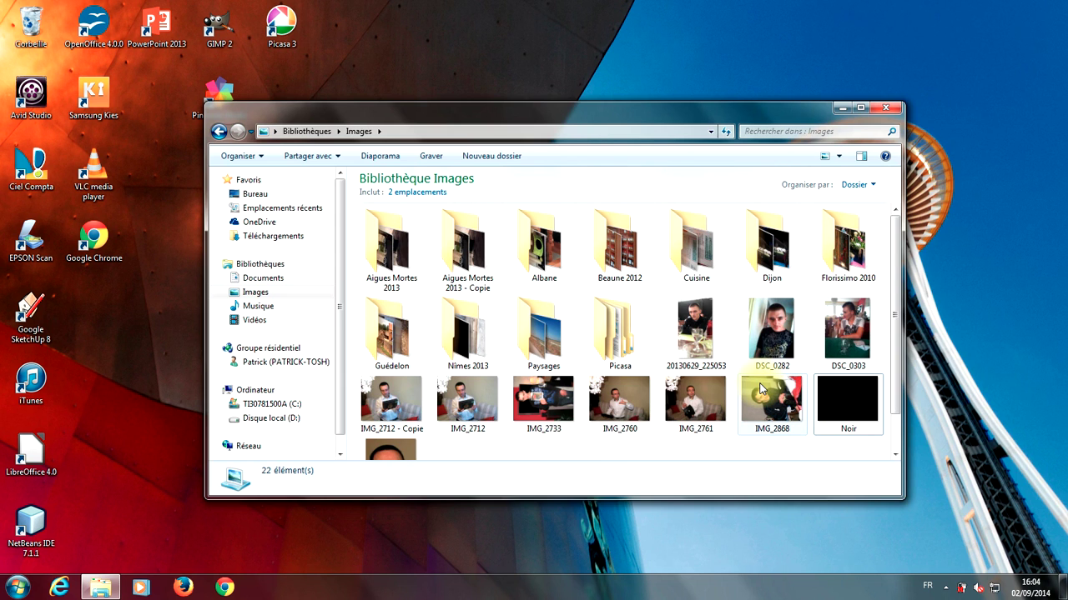
key(super+Right)
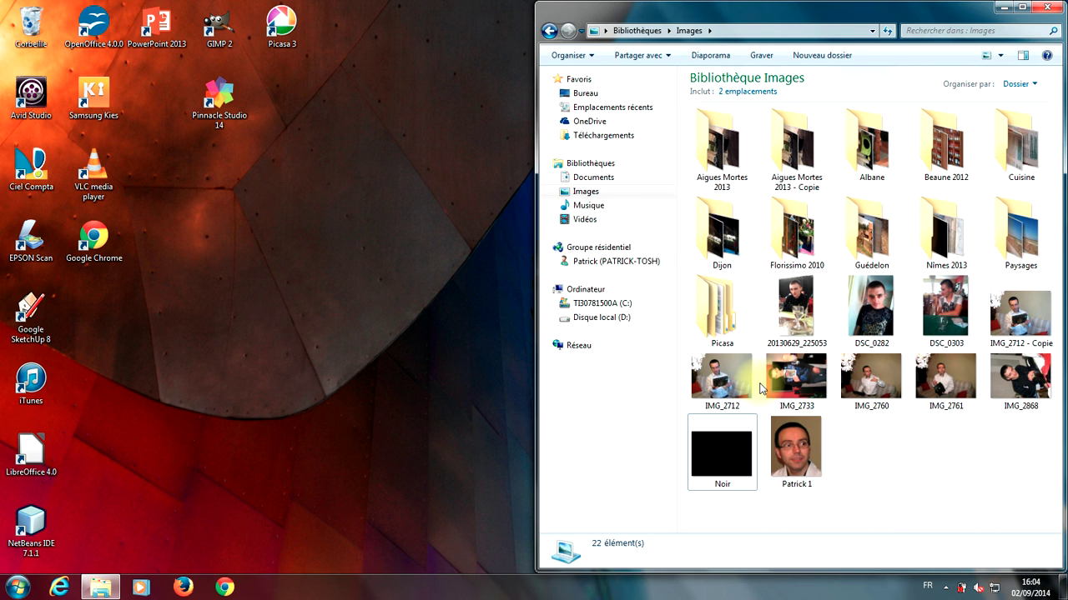
key(super+Up)
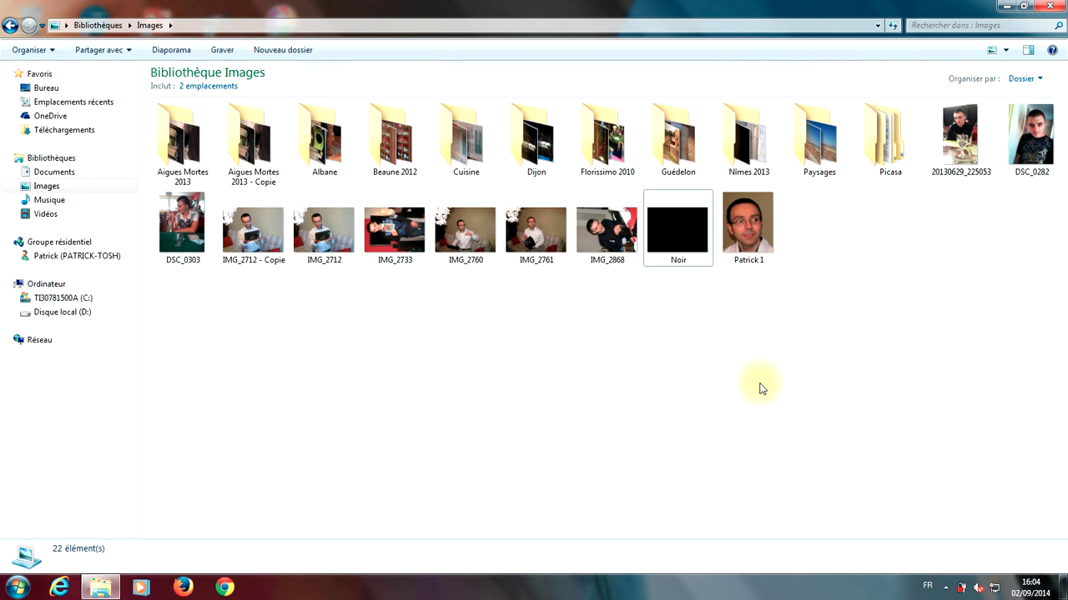
key(super+Down)
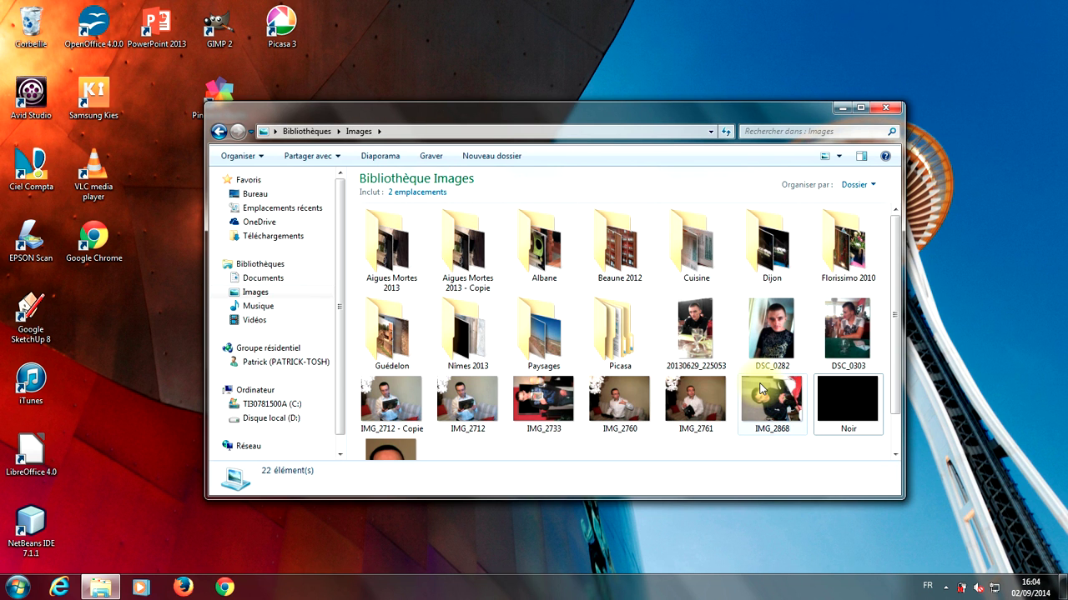
Step: Repeat snapping the Images window to each half of the screen, maximizing it and restoring it to a floating window
key(super+Left)
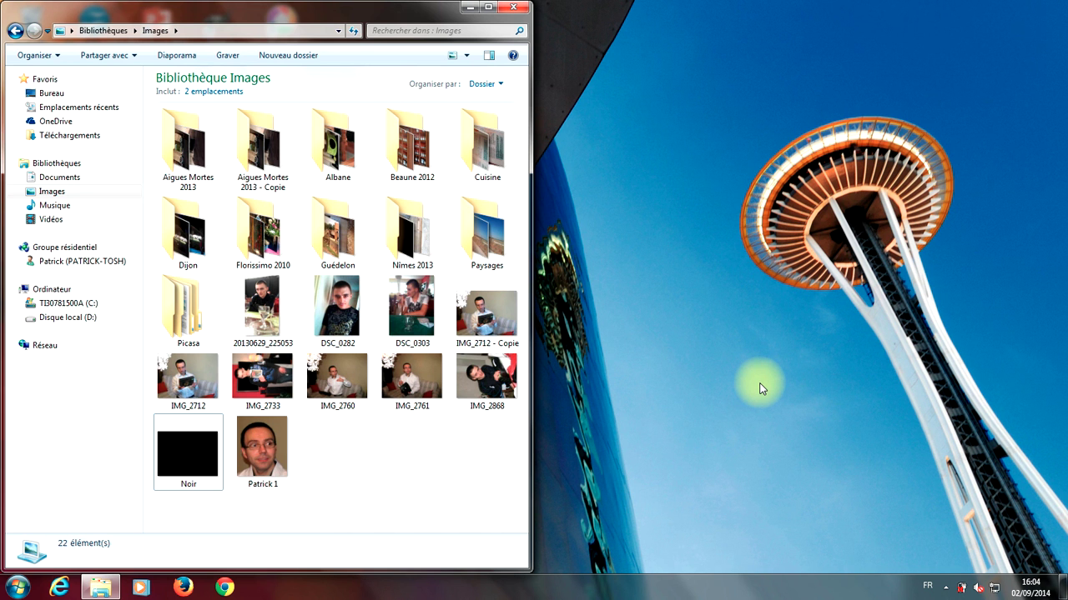
key(super+Right)
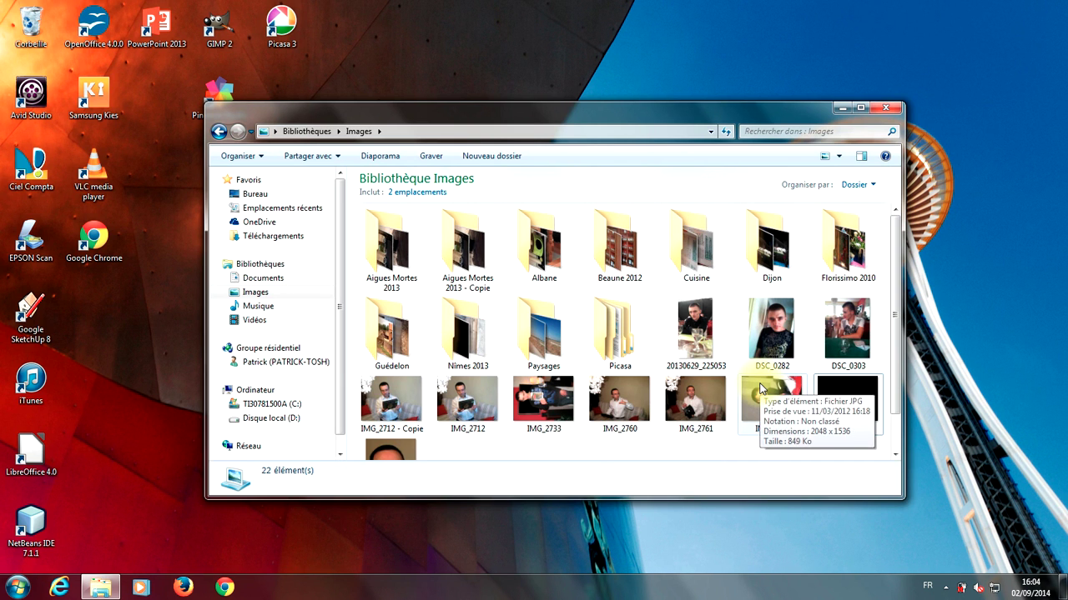
key(super+Right)
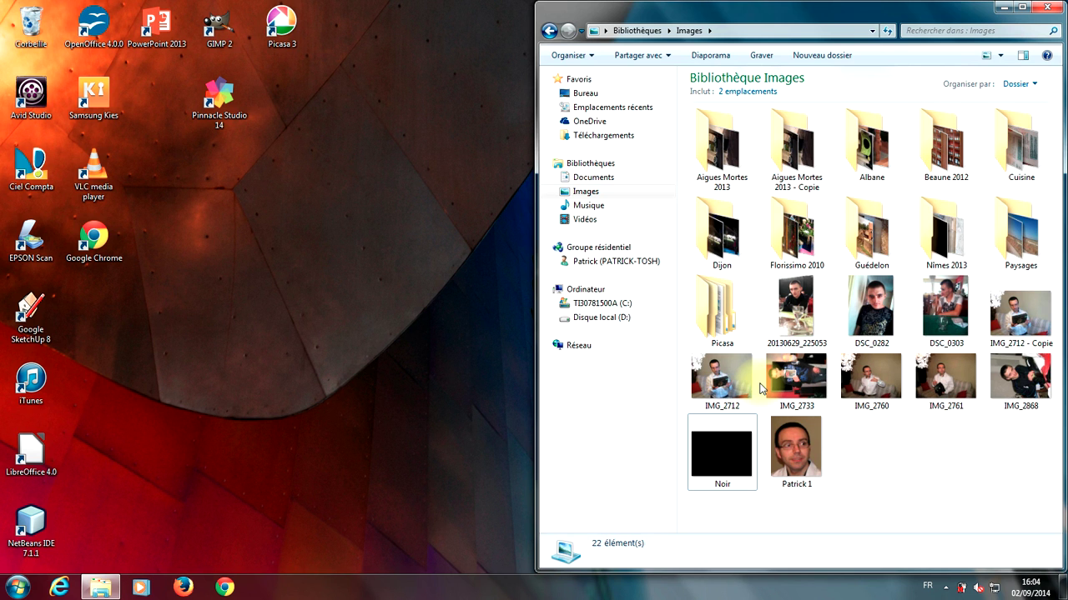
key(super+Up)
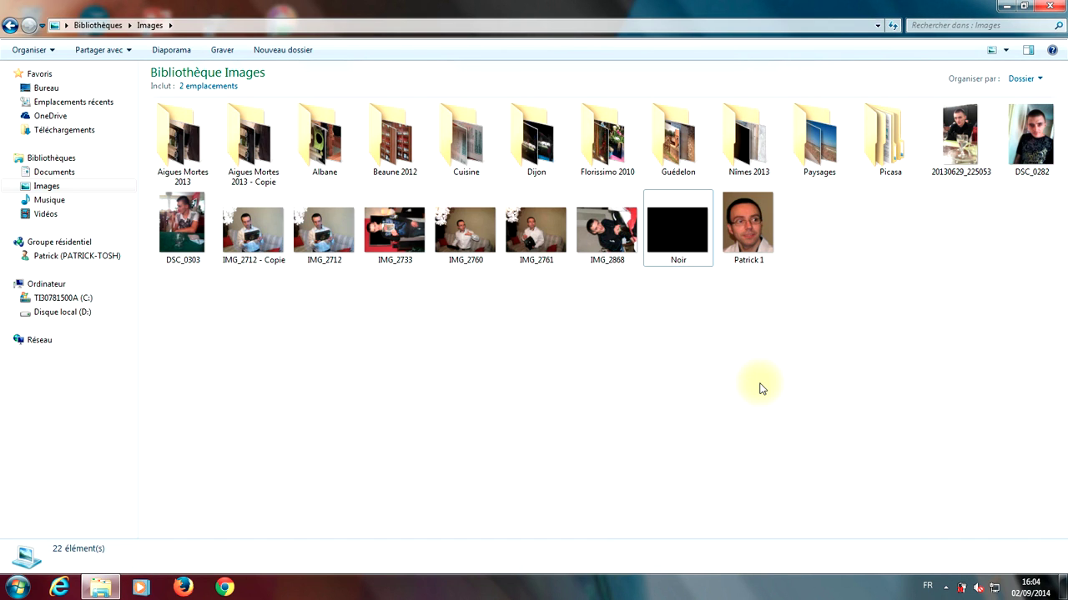
key(super+Down)
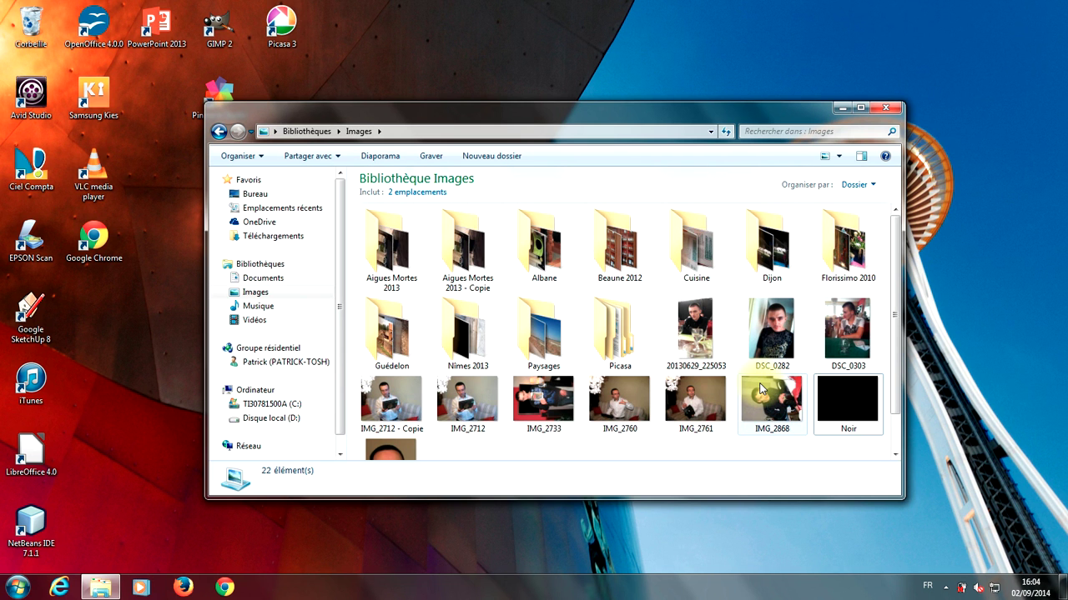
Step: Snap the Images window to the left half of the screen and open an Ordinateur window snapped to the right half
key(super+Left)
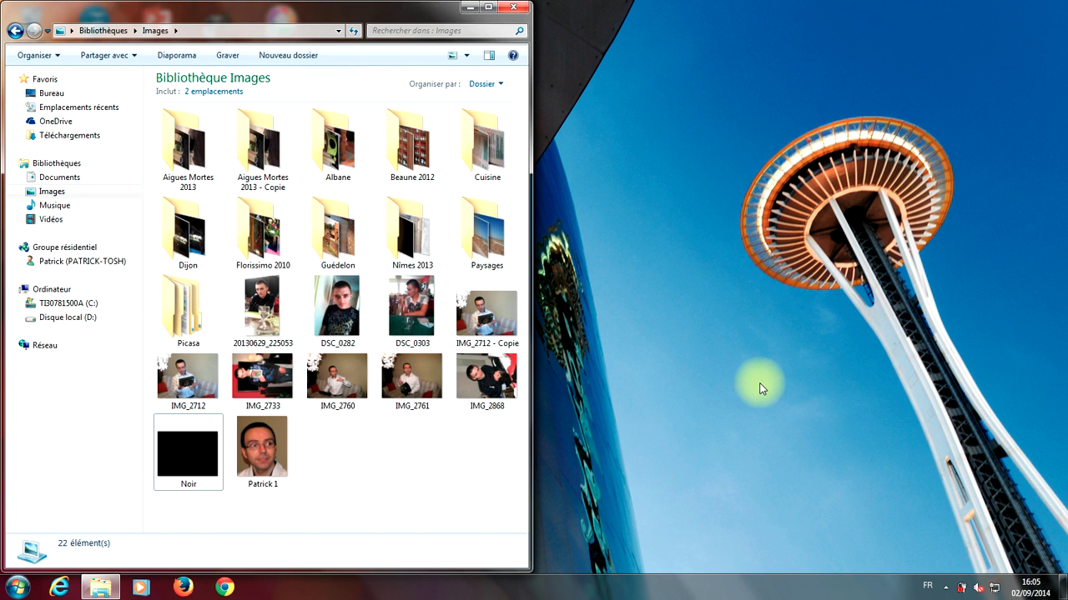
key(super+e)
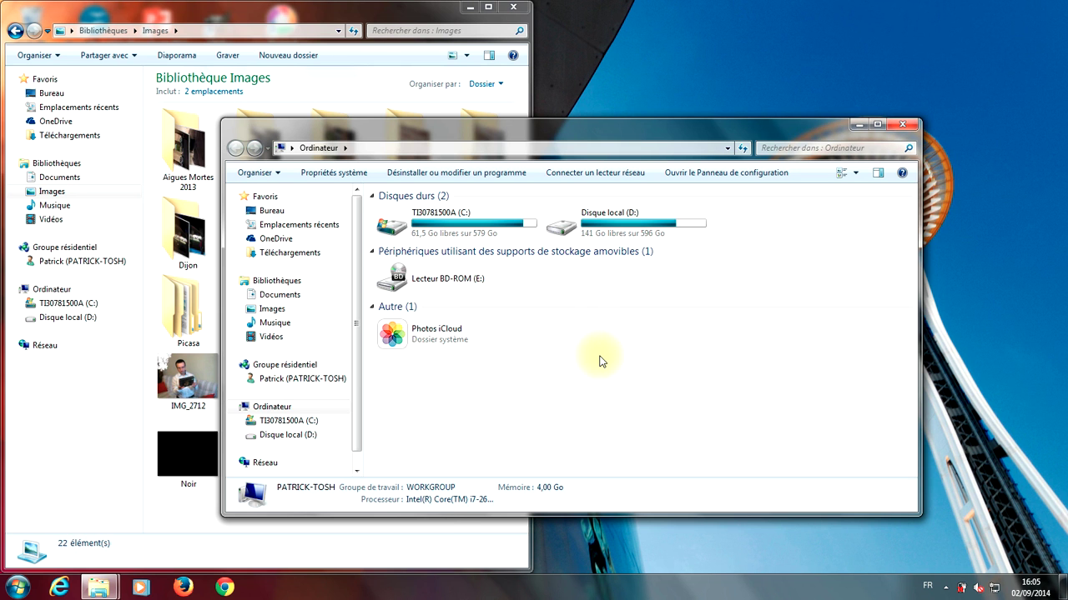
key(super+Right)
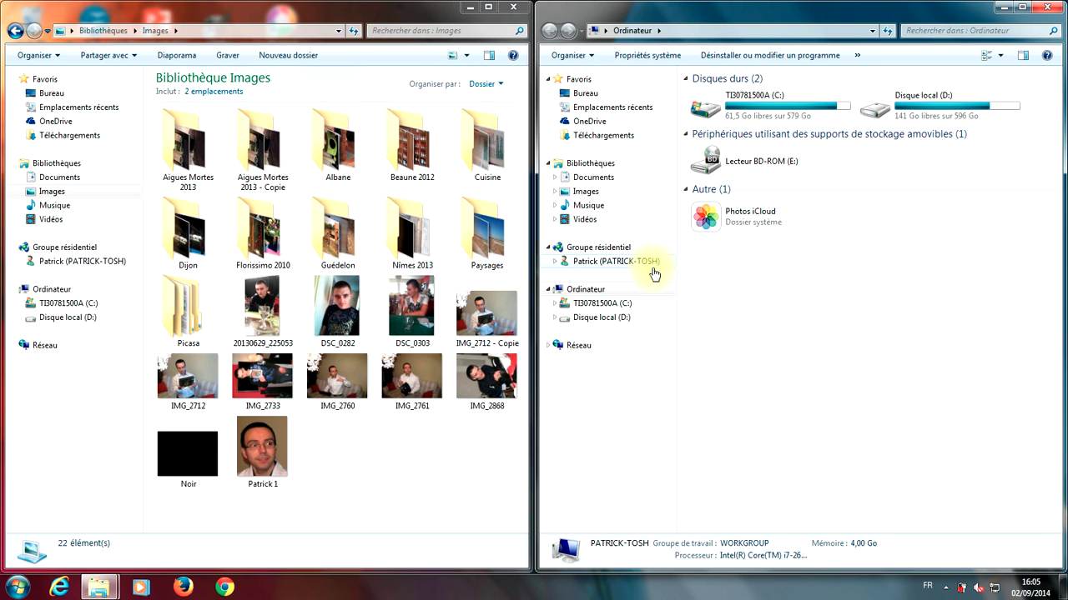
Step: Restore the Ordinateur window to floating size, snap the Images window to the right half of the screen, and undock it
key(super+Down)
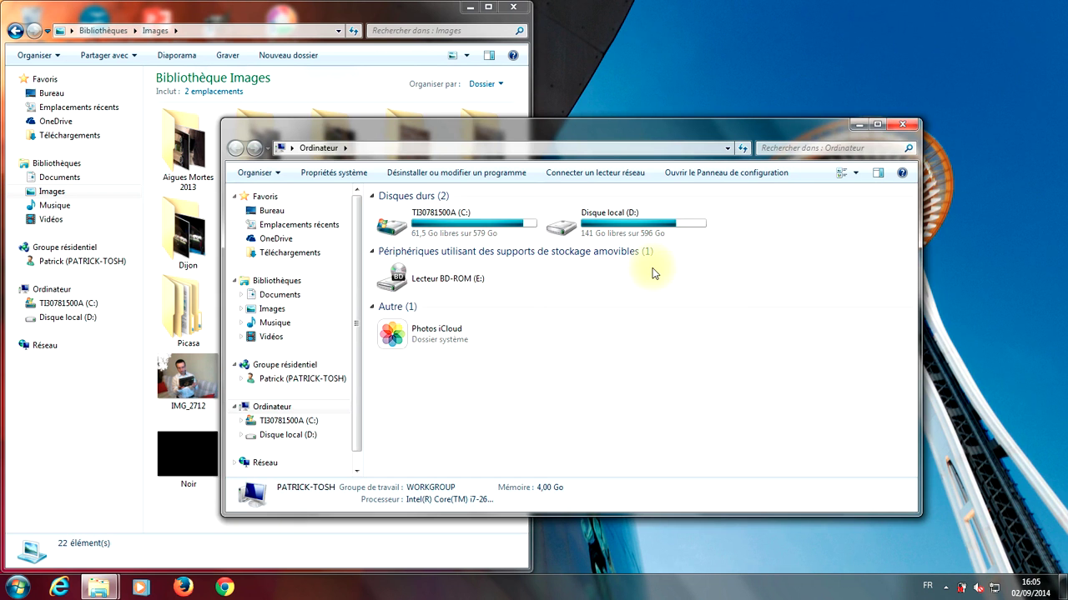
click(245, 17)
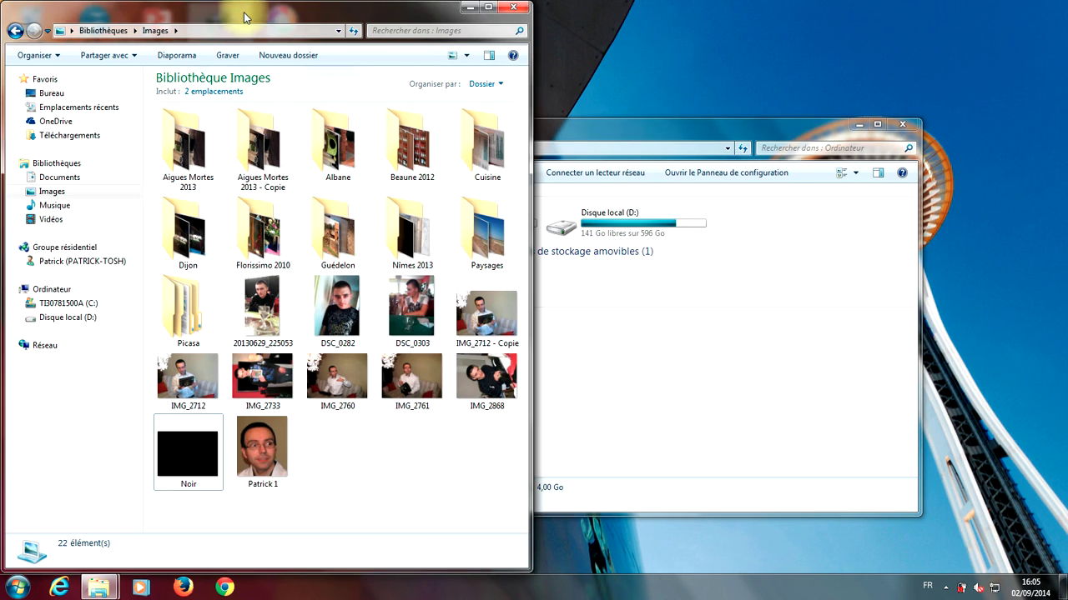
key(super+Right)
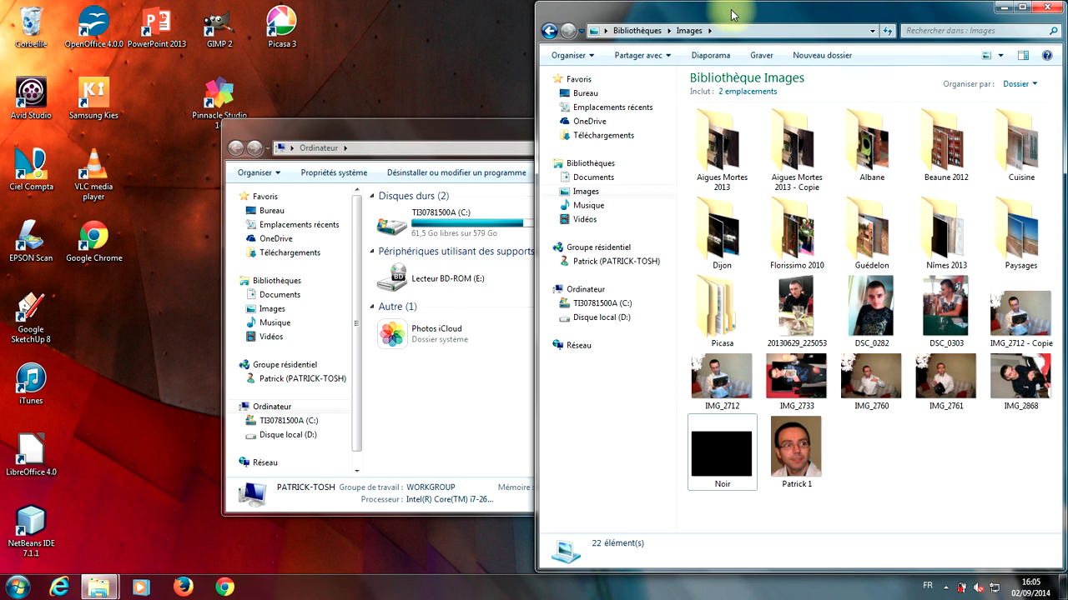
drag(720, 34, 411, 112)
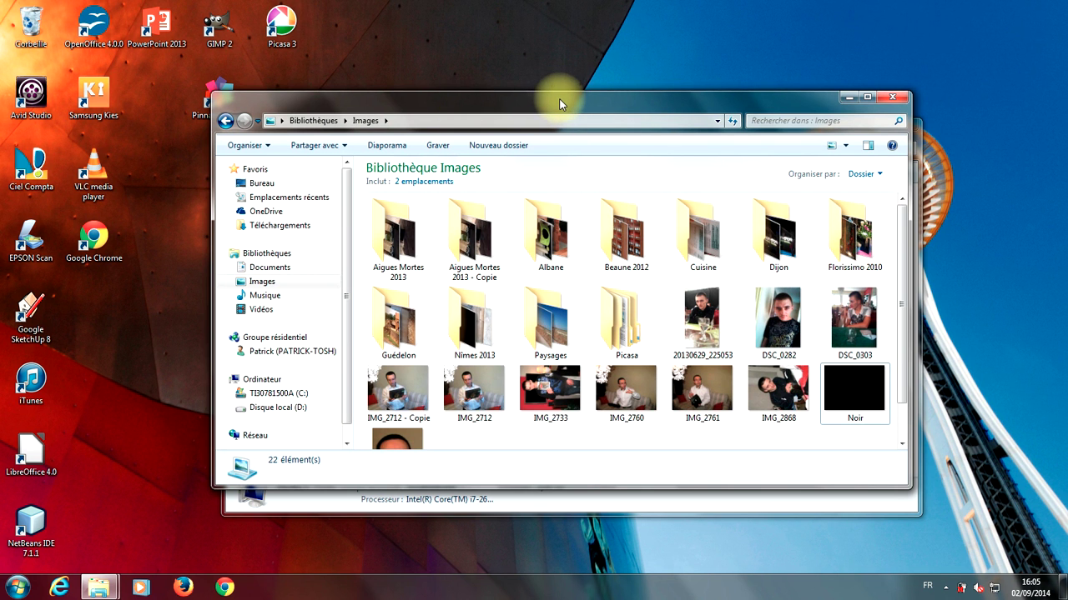
Step: Dock the Images window against the left screen edge and the Ordinateur window against the right edge, and undock both
drag(560, 103, 1, 114)
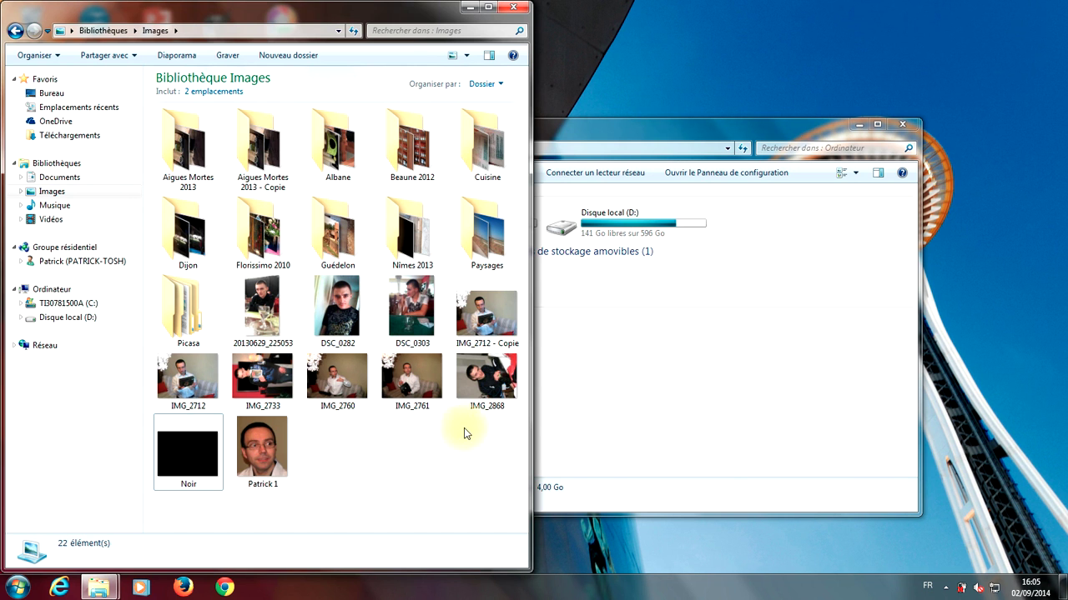
click(632, 146)
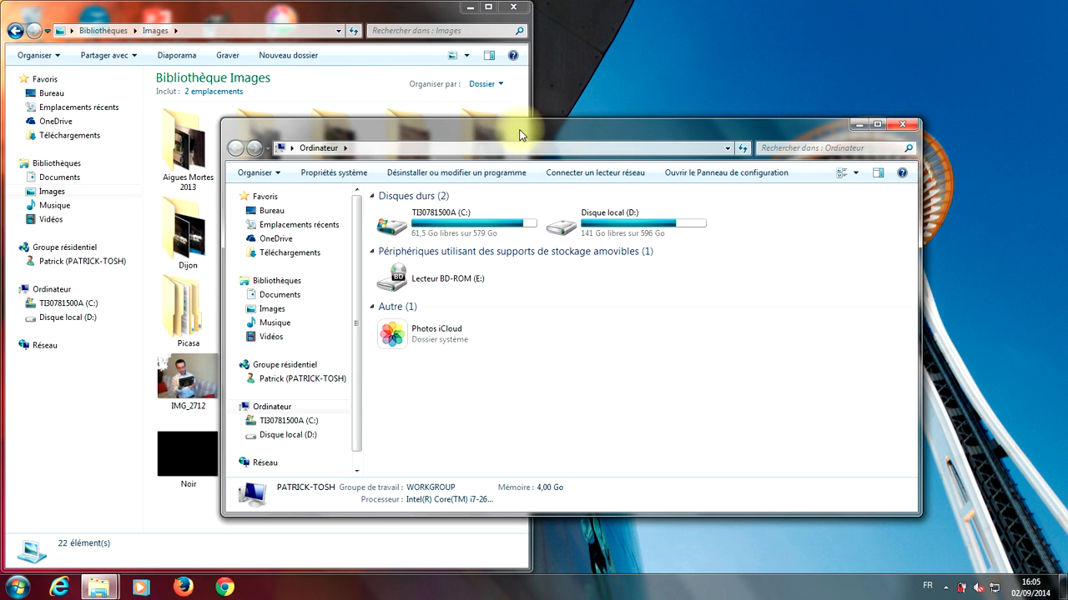
drag(519, 134, 1031, 107)
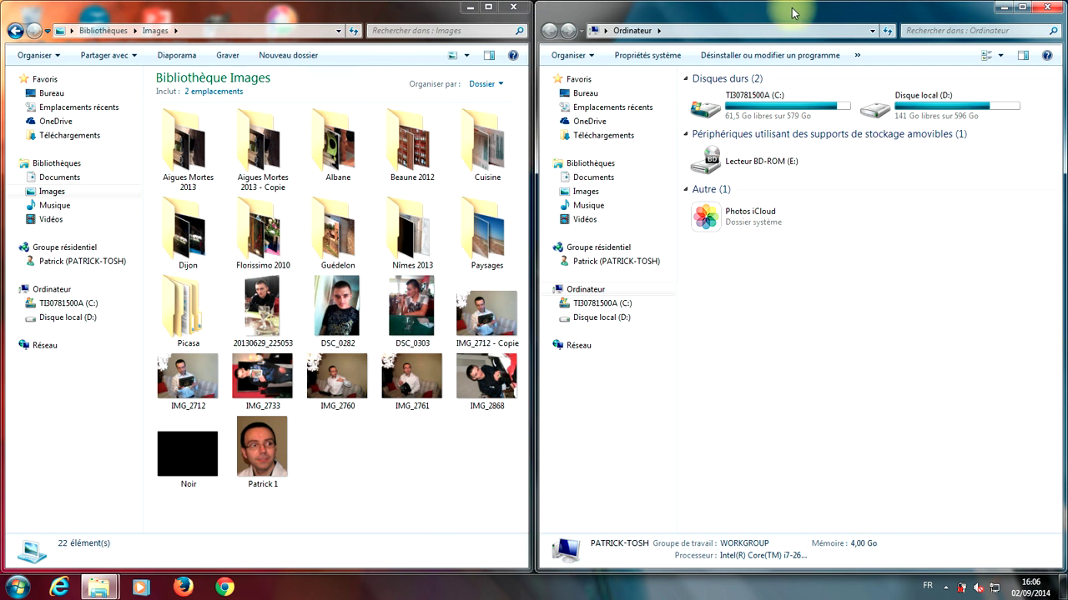
drag(792, 10, 473, 86)
drag(375, 13, 610, 65)
Step: Open Windows Media Player, Google Chrome and Firefox alongside the two Explorer windows
click(141, 587)
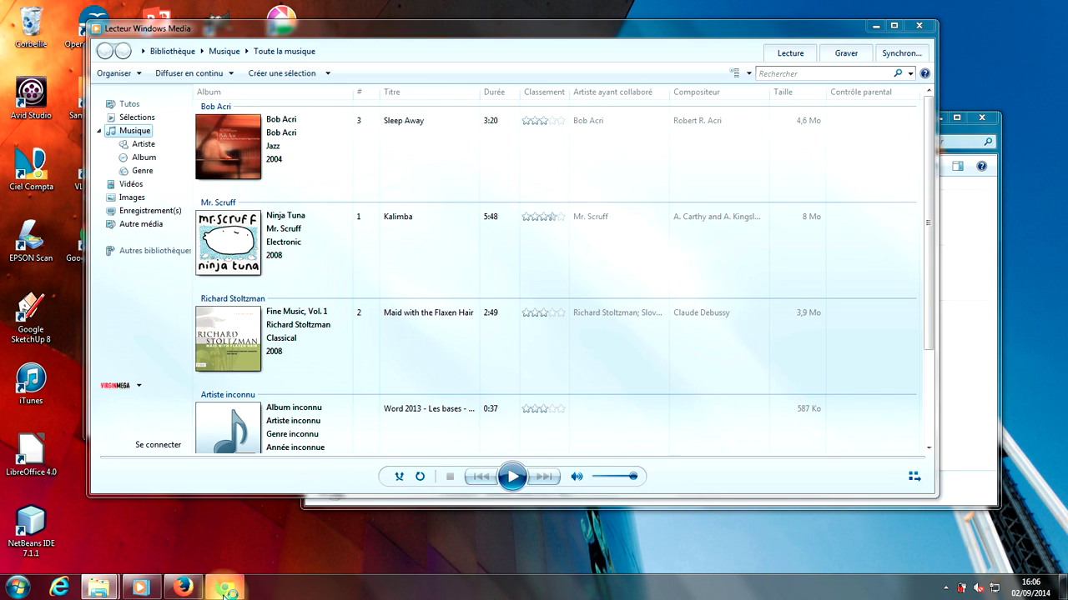
click(224, 588)
click(183, 587)
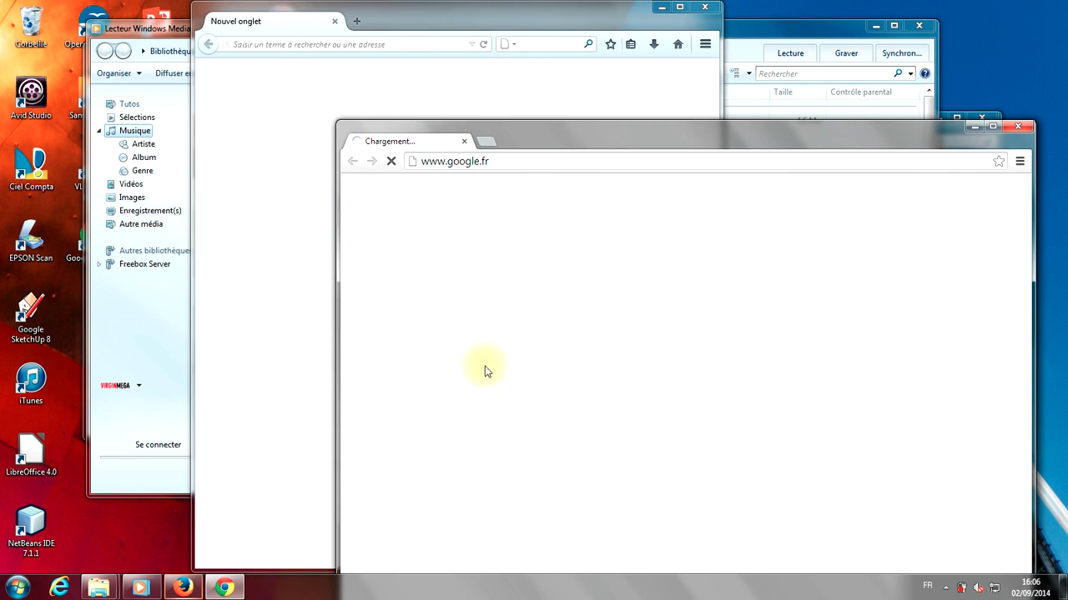
Step: Spread the Chrome, Windows Media Player, Ordinateur, Firefox and Images windows across the desktop as overlapping floating windows
drag(584, 136, 619, 150)
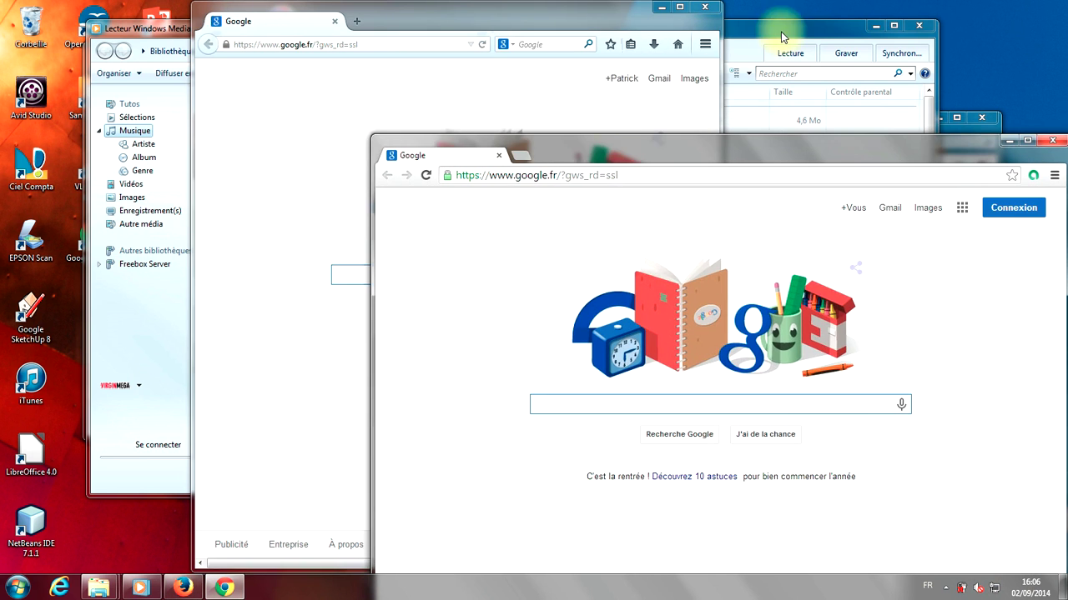
drag(782, 28, 705, 99)
drag(895, 122, 875, 151)
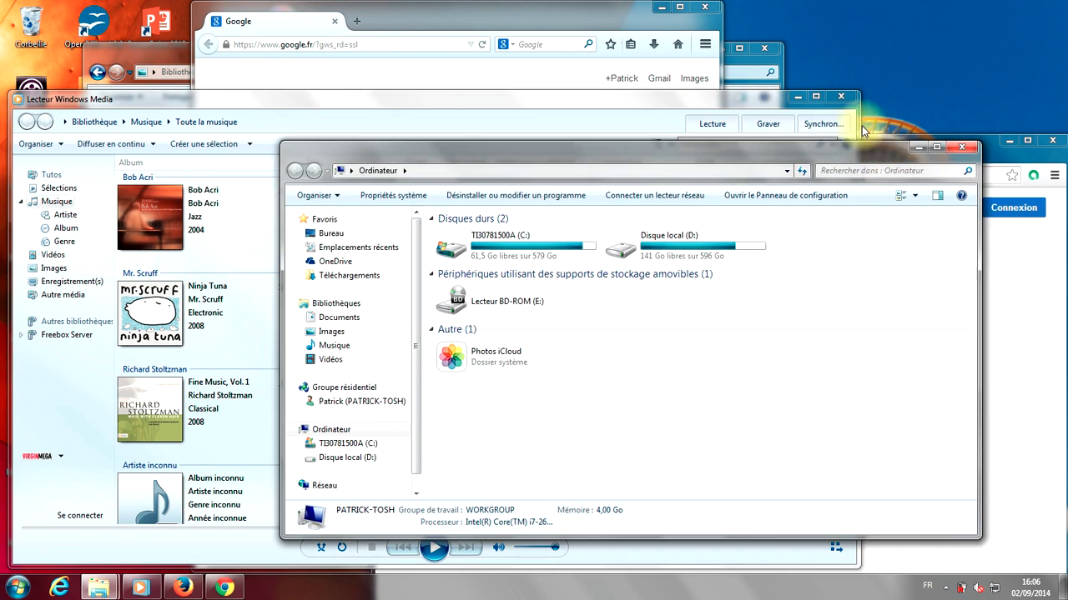
drag(613, 6, 527, 32)
drag(677, 51, 811, 15)
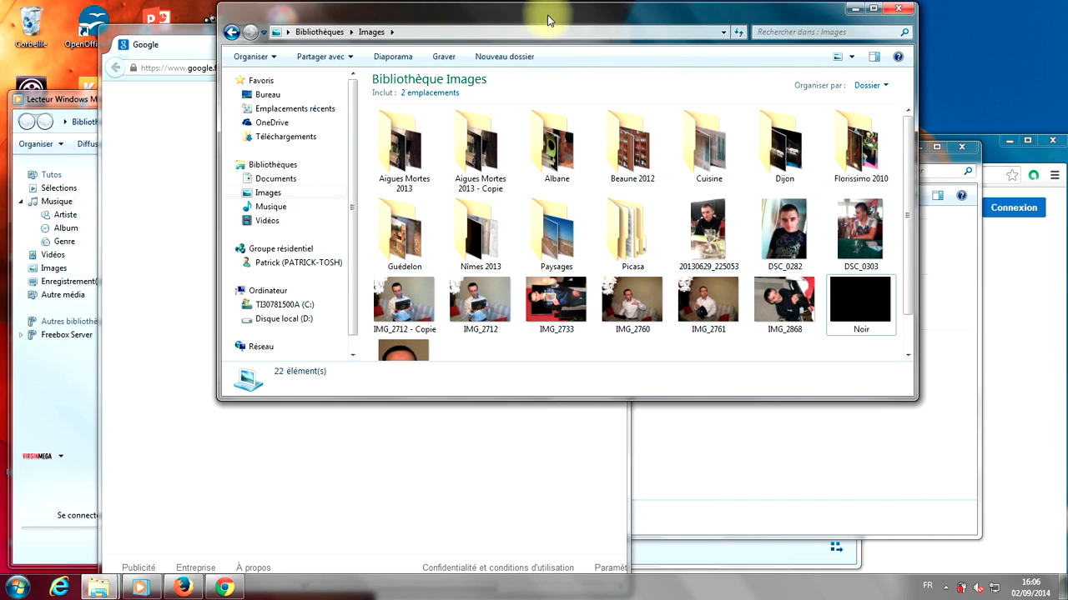
Step: Shake the Images window to minimize all the other open windows, and shake it again to restore them
drag(549, 20, 524, 175)
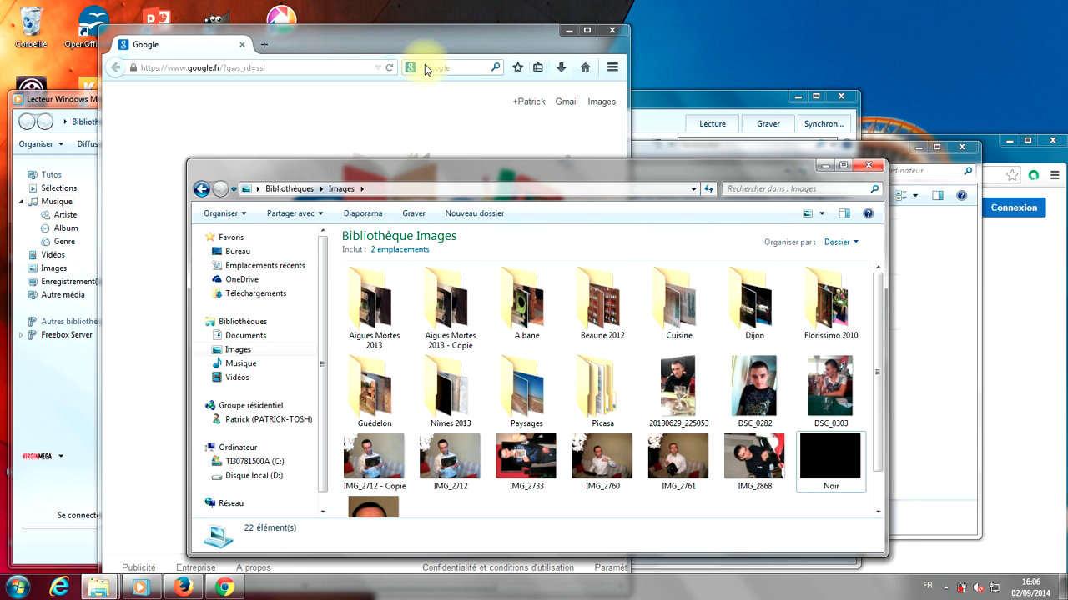
drag(527, 177, 502, 115)
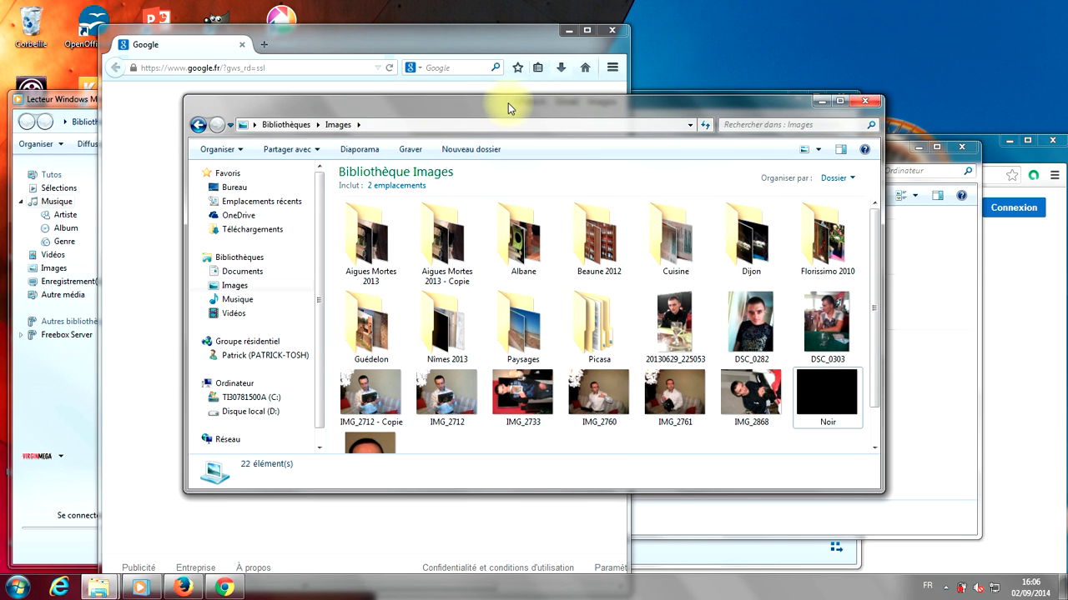
drag(517, 102, 547, 94)
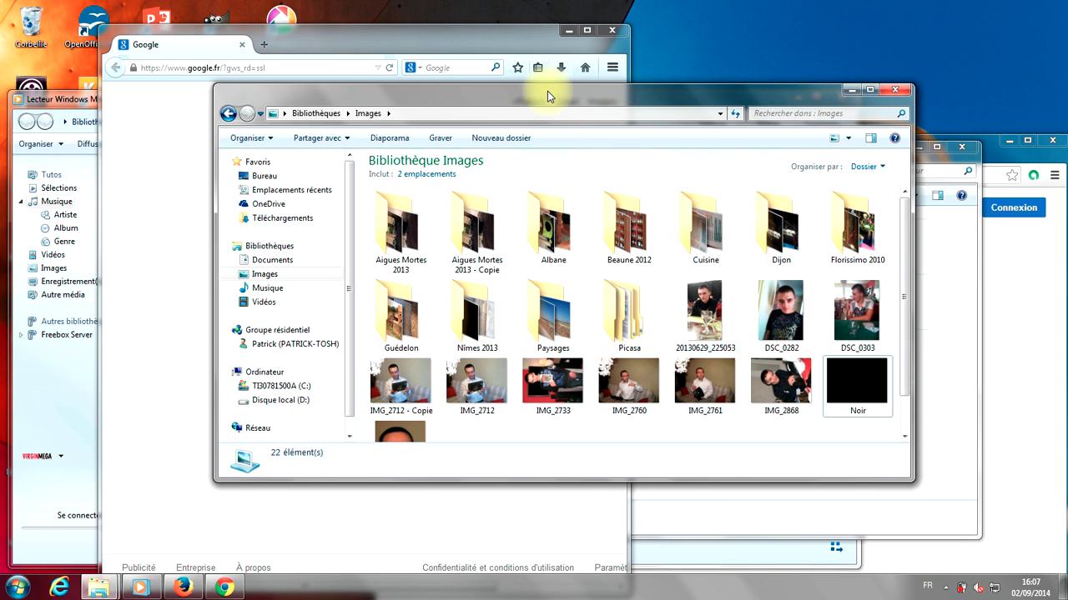
mouse_move(547, 91)
mouse_down()
mouse_move(567, 92)
mouse_move(523, 92)
mouse_up()
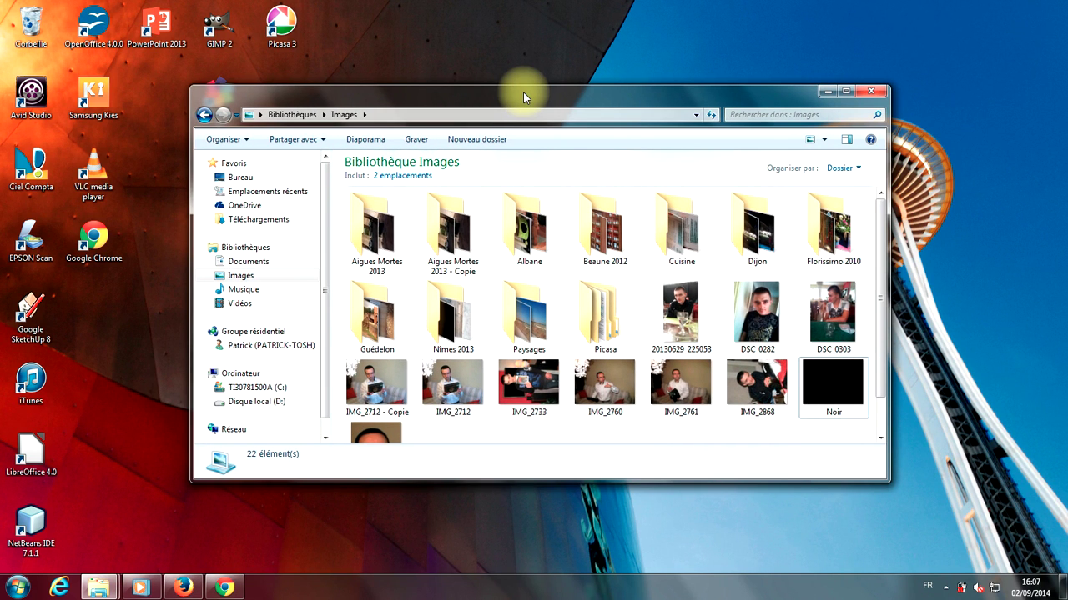
drag(523, 92, 554, 121)
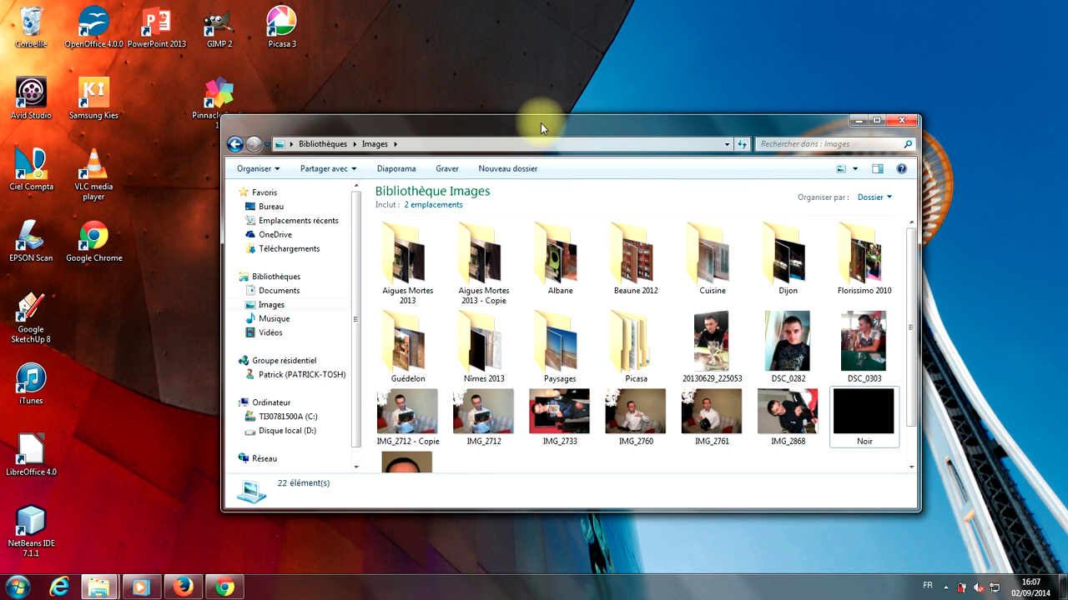
mouse_move(541, 123)
mouse_down()
mouse_move(589, 120)
mouse_move(500, 117)
mouse_move(518, 196)
mouse_up()
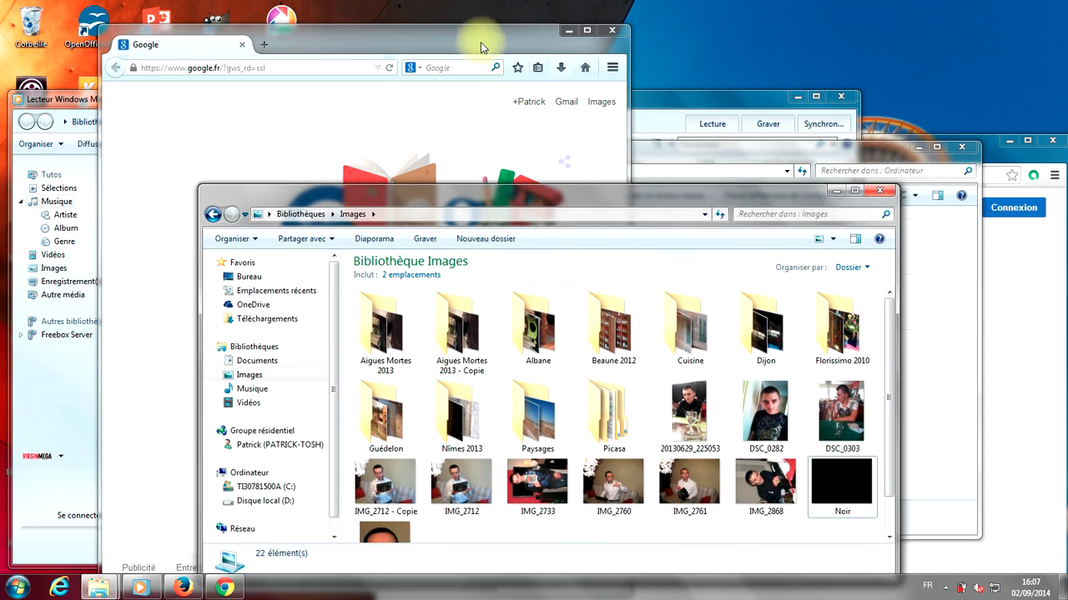
Step: Bring the Firefox window in front of the other windows and move it toward the middle of the desktop
drag(472, 48, 547, 55)
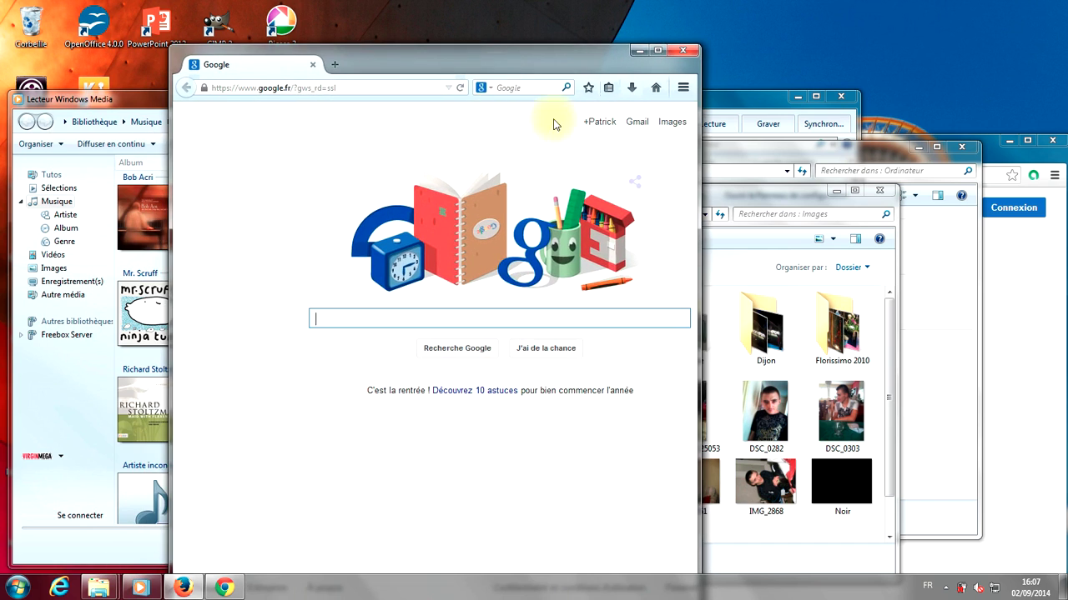
mouse_move(465, 56)
mouse_down()
mouse_move(436, 48)
mouse_move(674, 31)
mouse_move(558, 39)
mouse_move(577, 39)
mouse_up()
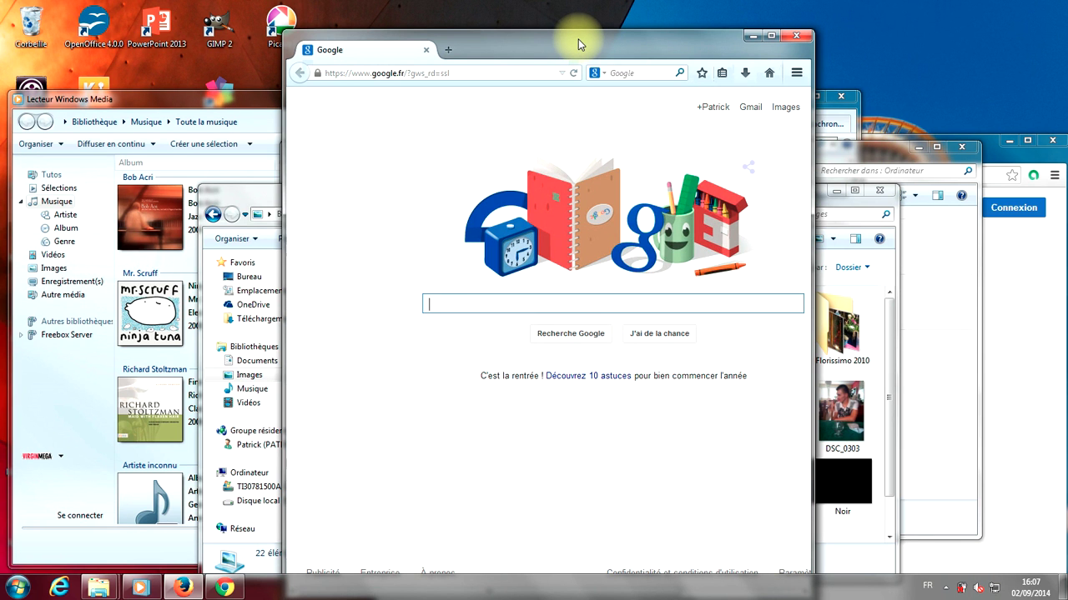
mouse_move(578, 39)
mouse_down()
mouse_move(543, 39)
mouse_move(618, 44)
mouse_up()
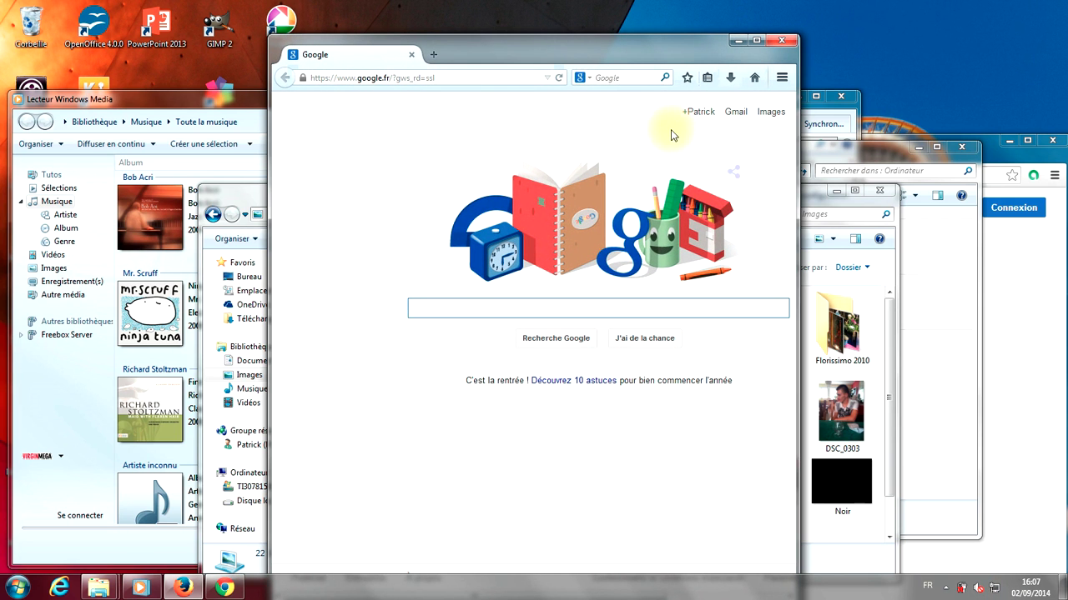